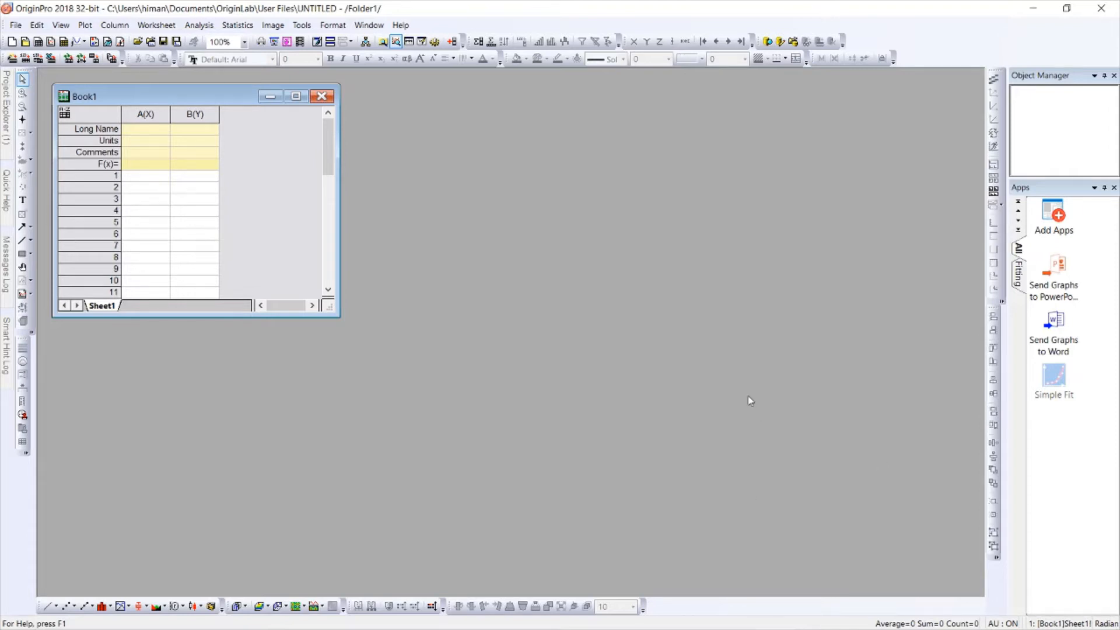
Import SH01.txt from the Desktop as a single ASCII file and maximize the resulting workbook
left_click(16, 25)
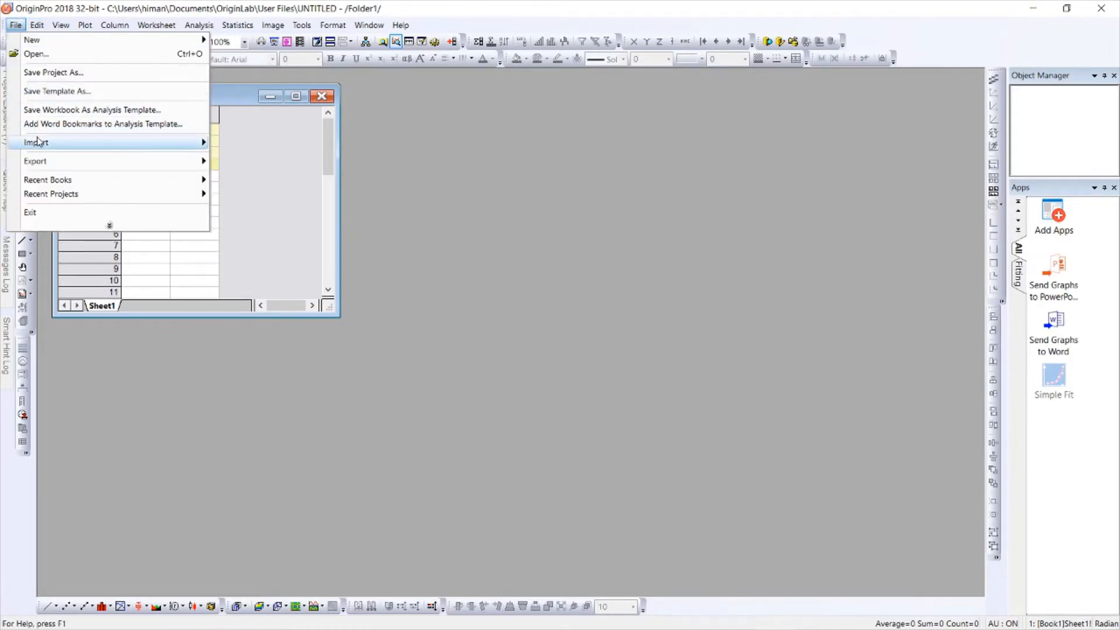
mouse_move(38, 143)
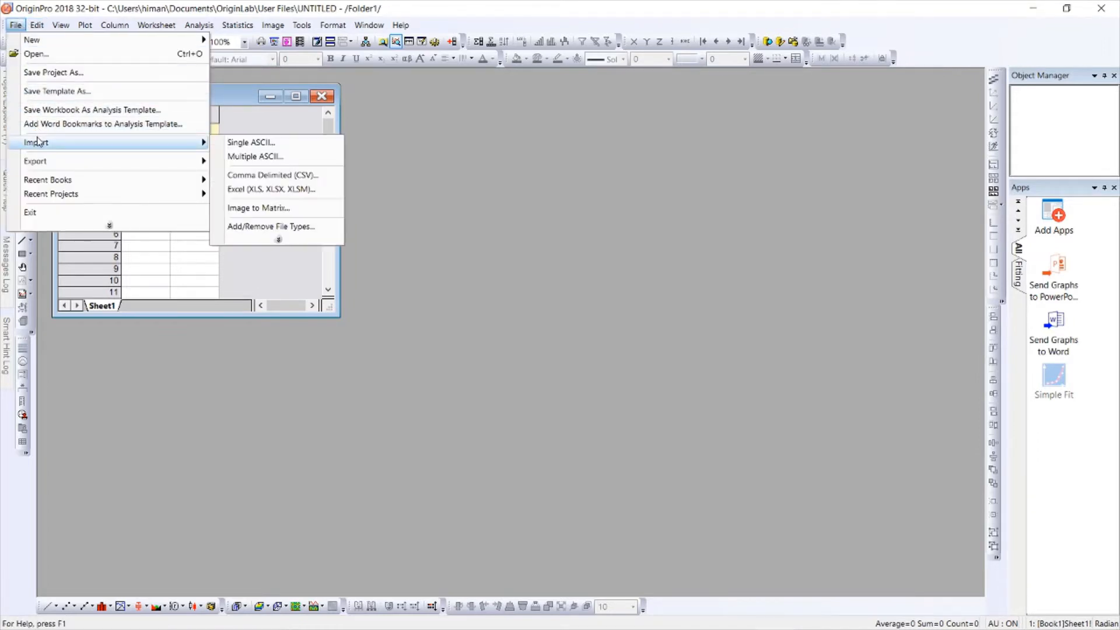
left_click(273, 144)
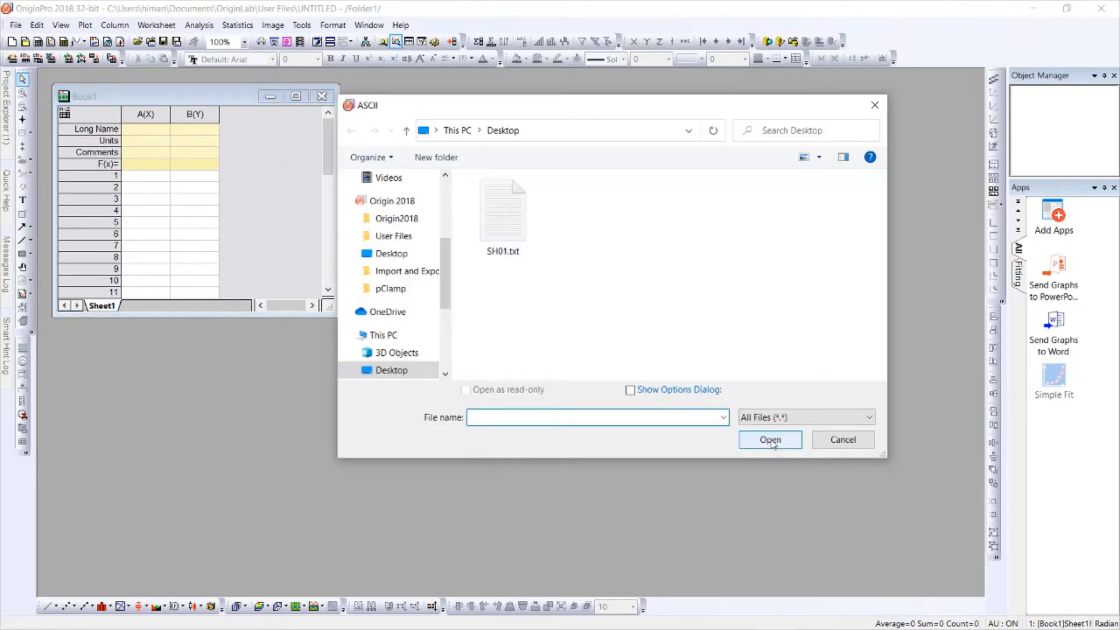
left_click(513, 228)
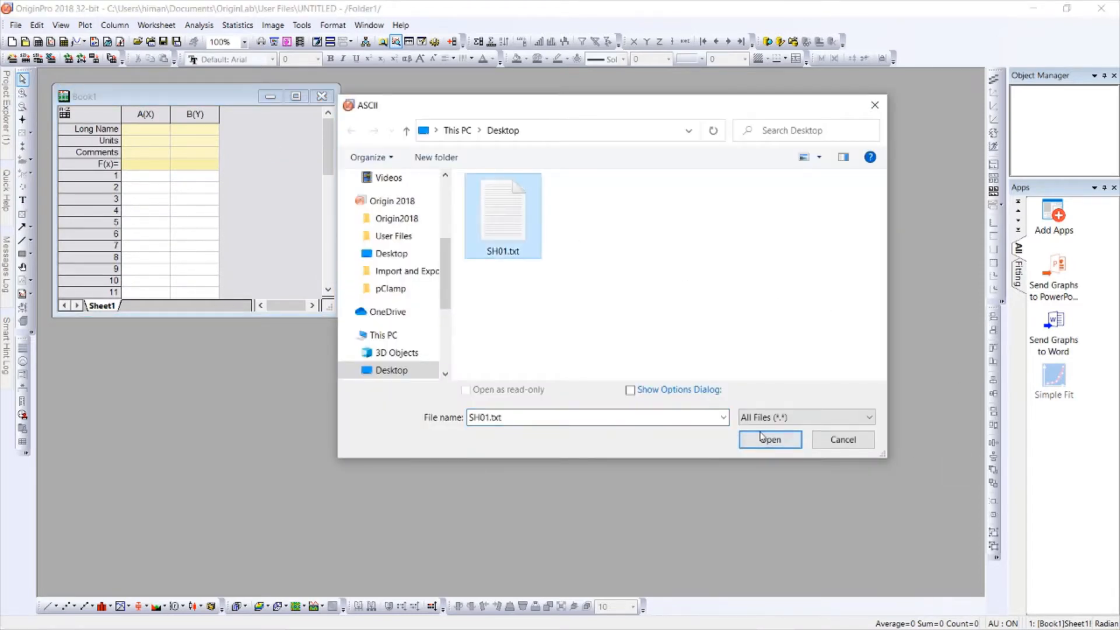
left_click(761, 437)
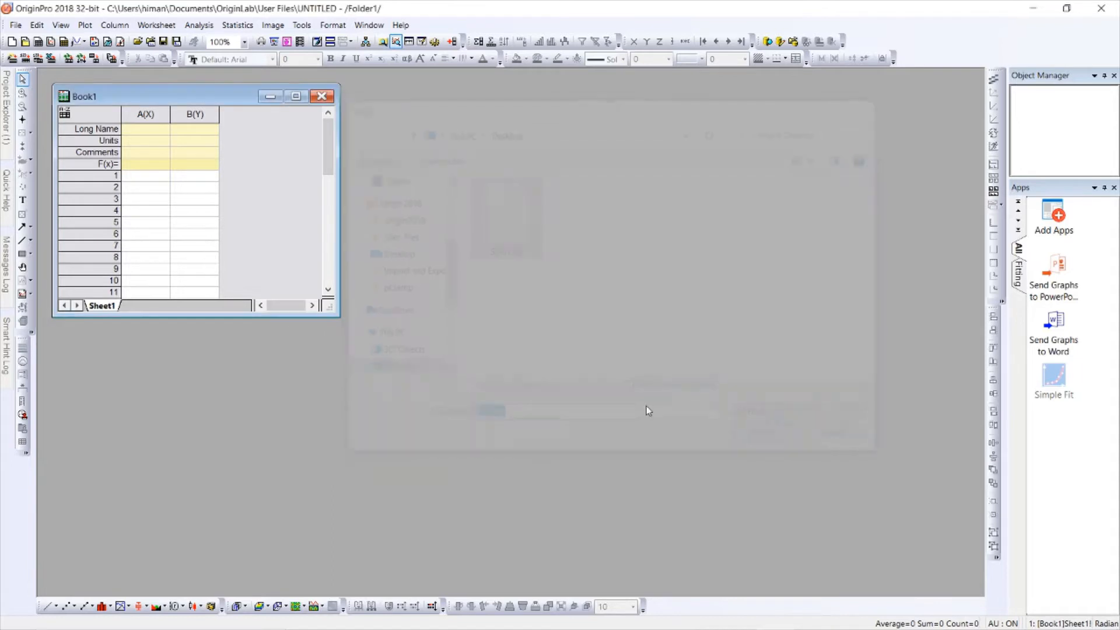
double_click(303, 101)
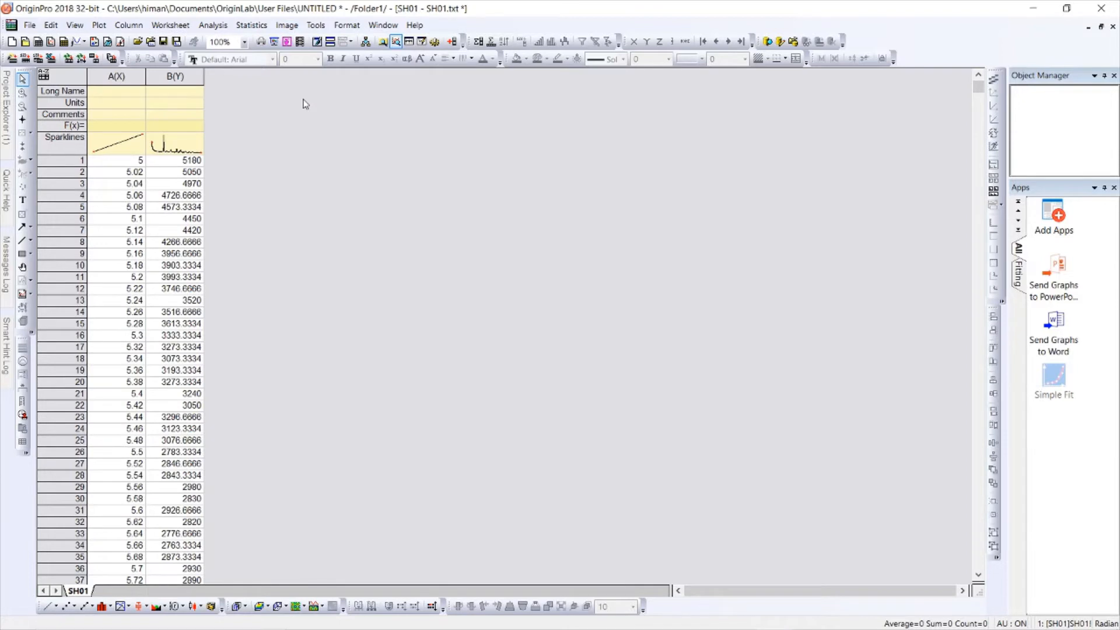
mouse_move(1005, 625)
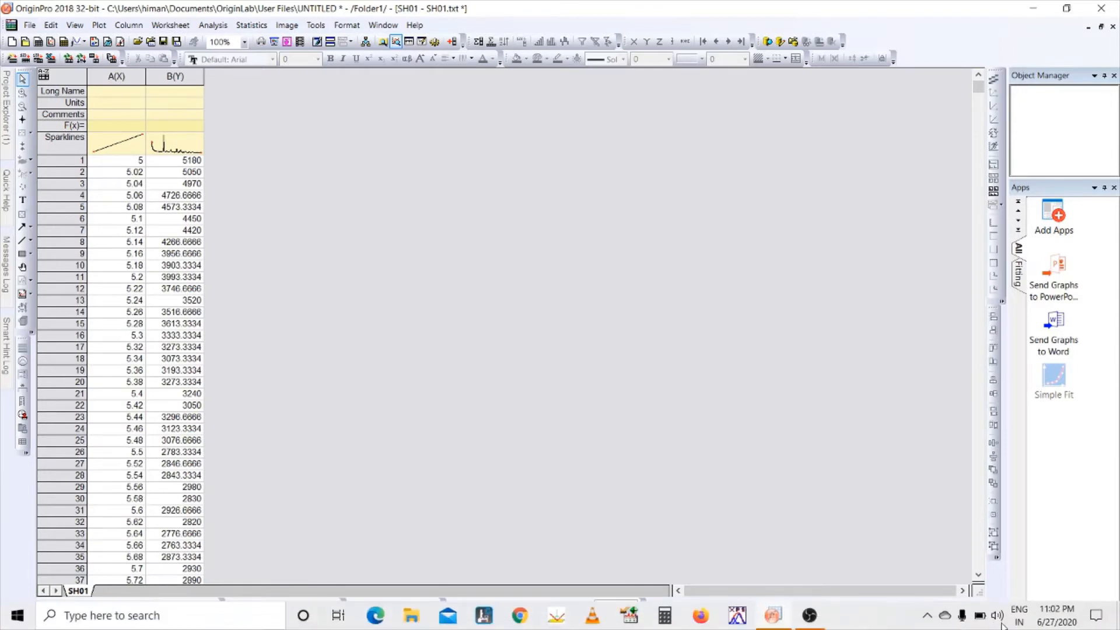
left_click(927, 617)
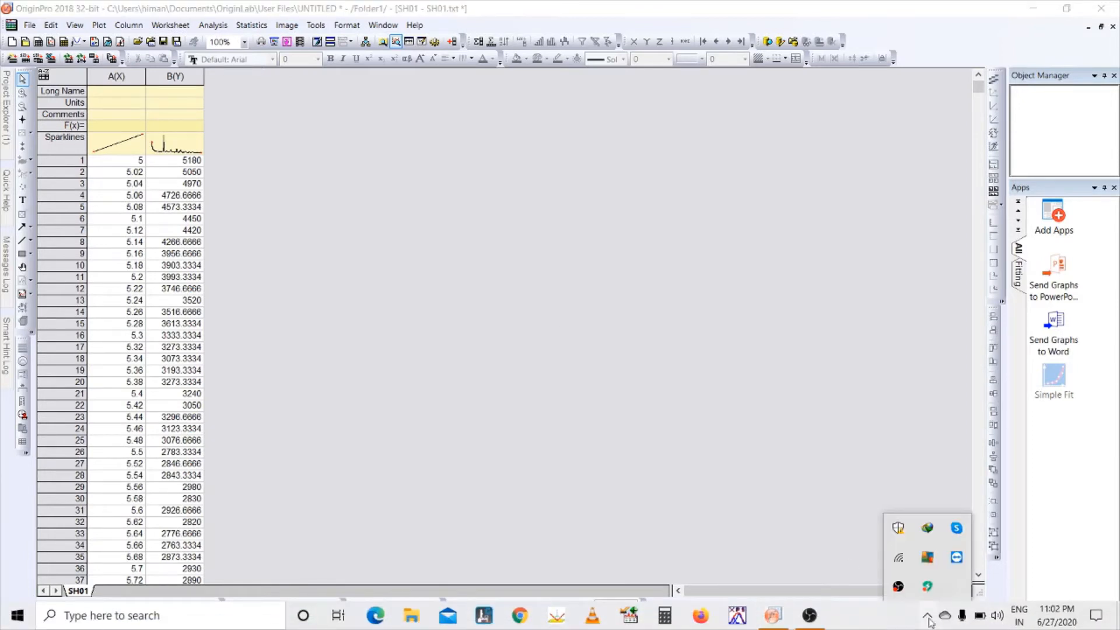
left_click(848, 575)
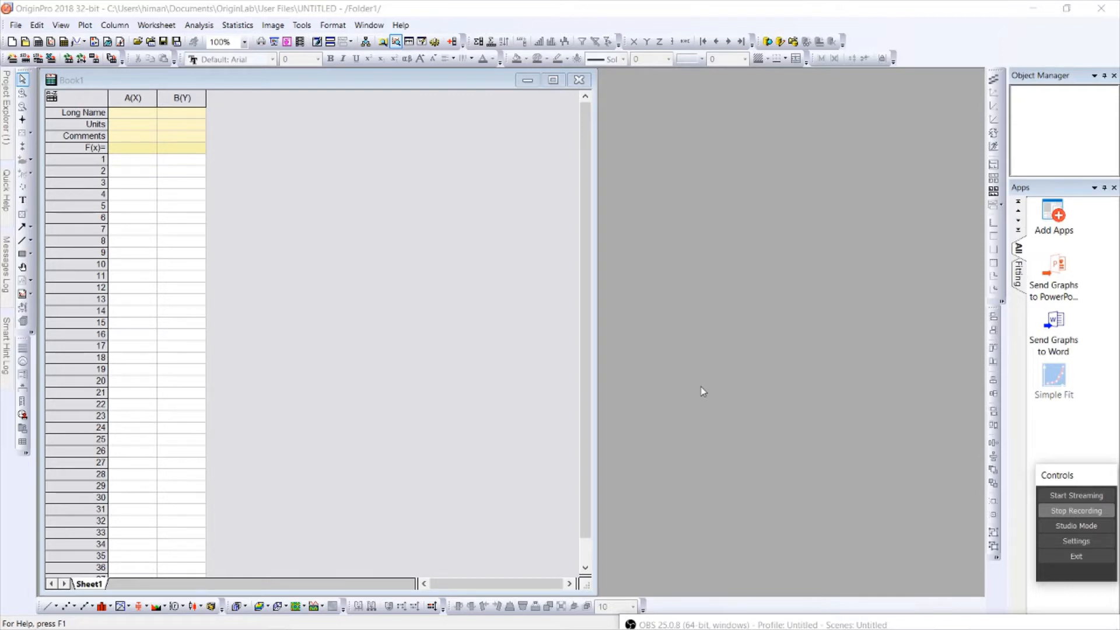
left_click(701, 386)
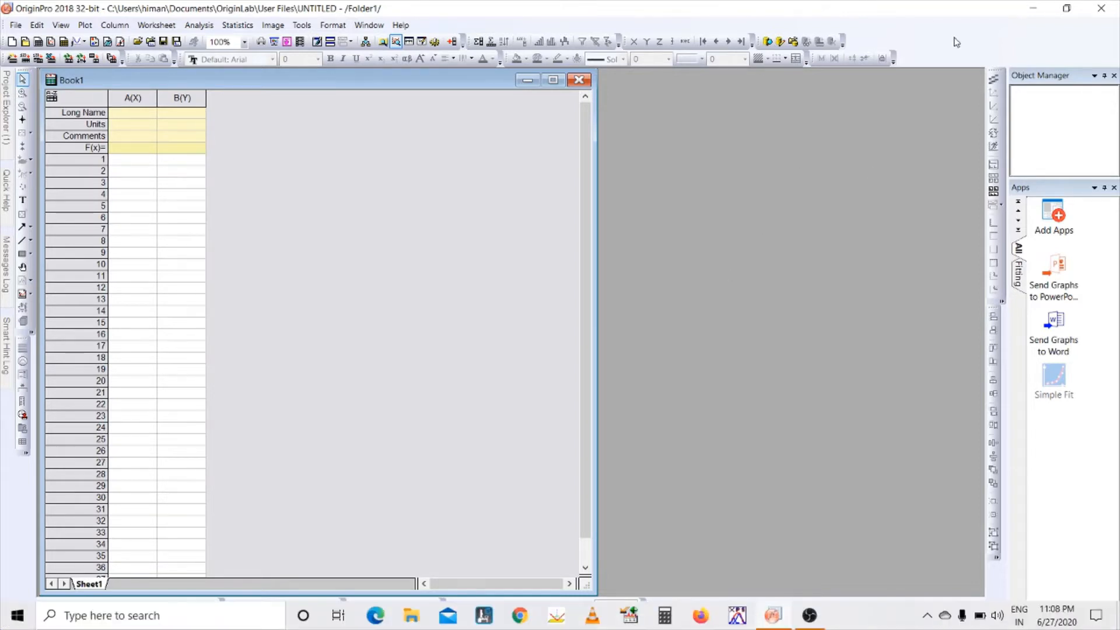
Minimize the program, open SH01.txt from the desktop in Notepad and copy all of its data
left_click(1045, 10)
double_click(36, 83)
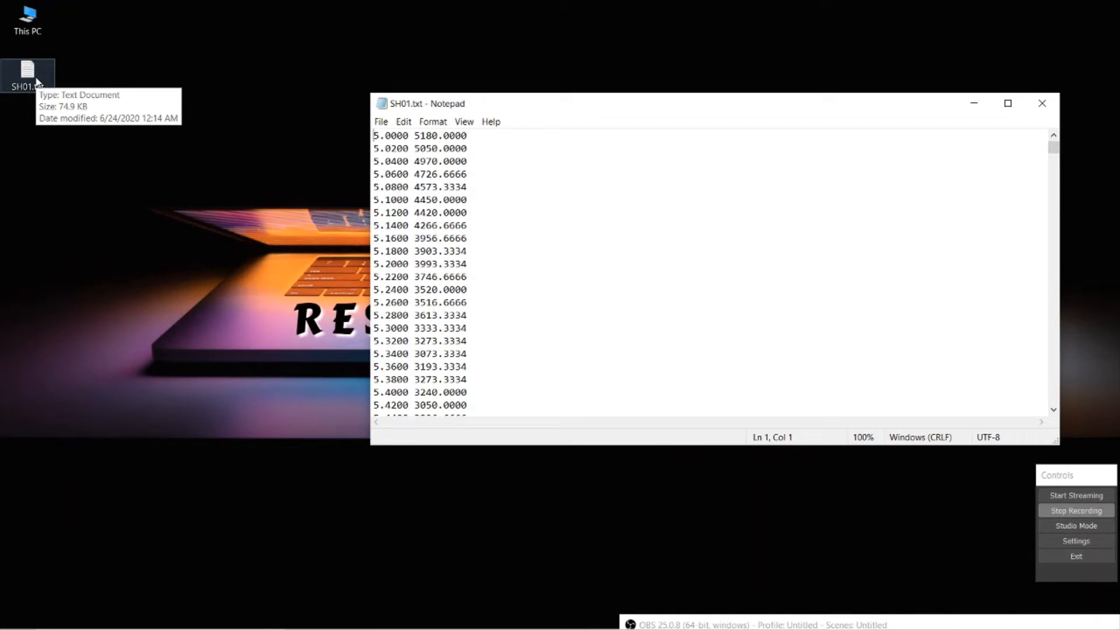
key("ctrl+a")
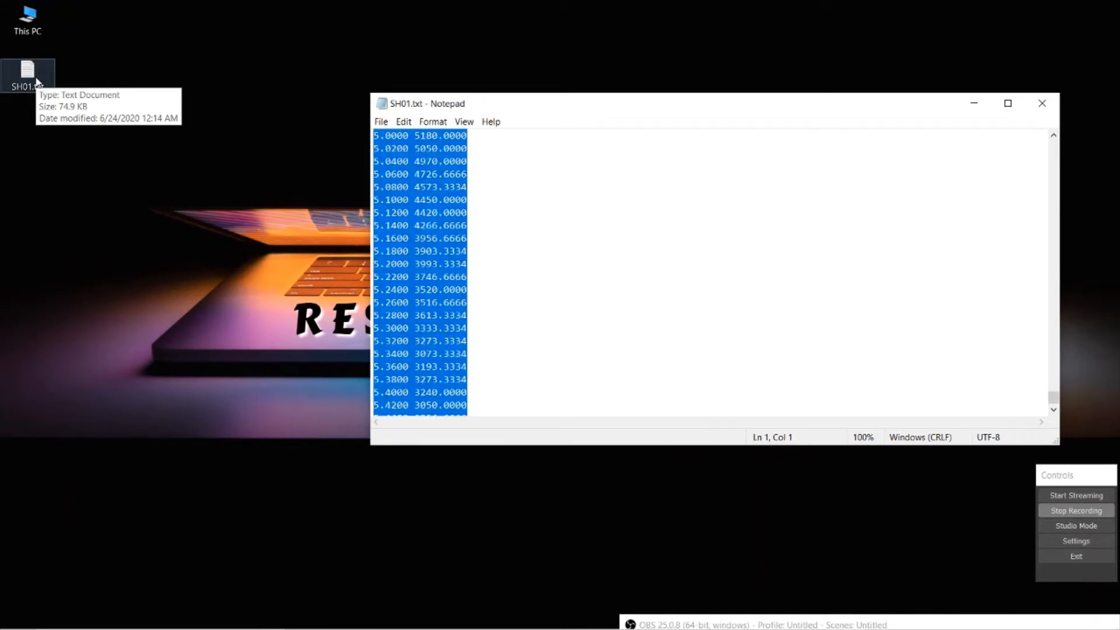
right_click(413, 202)
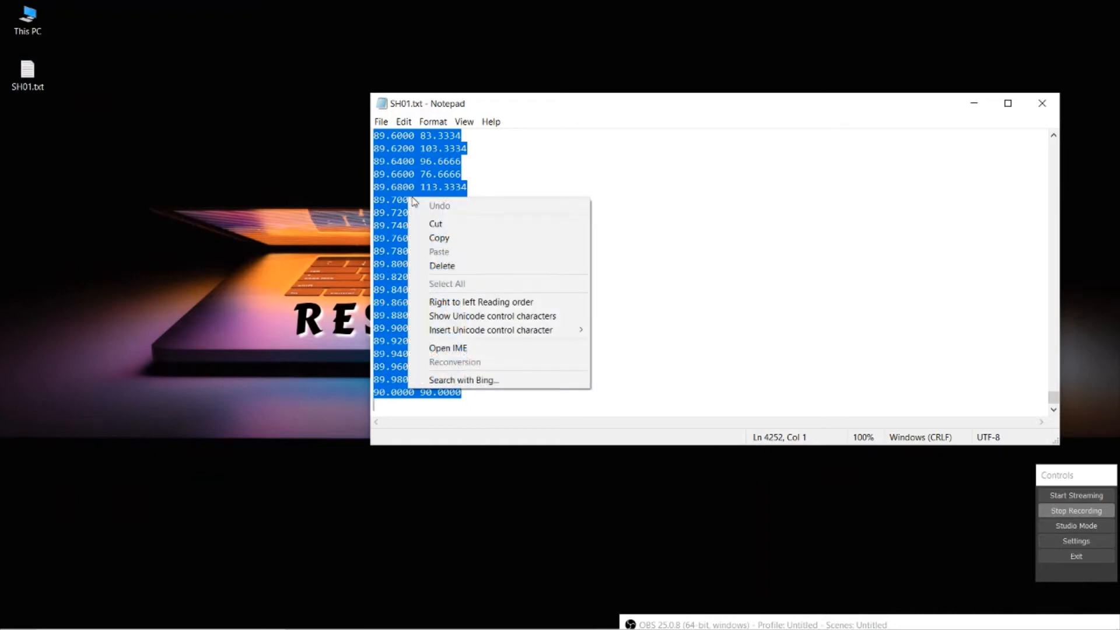
left_click(438, 238)
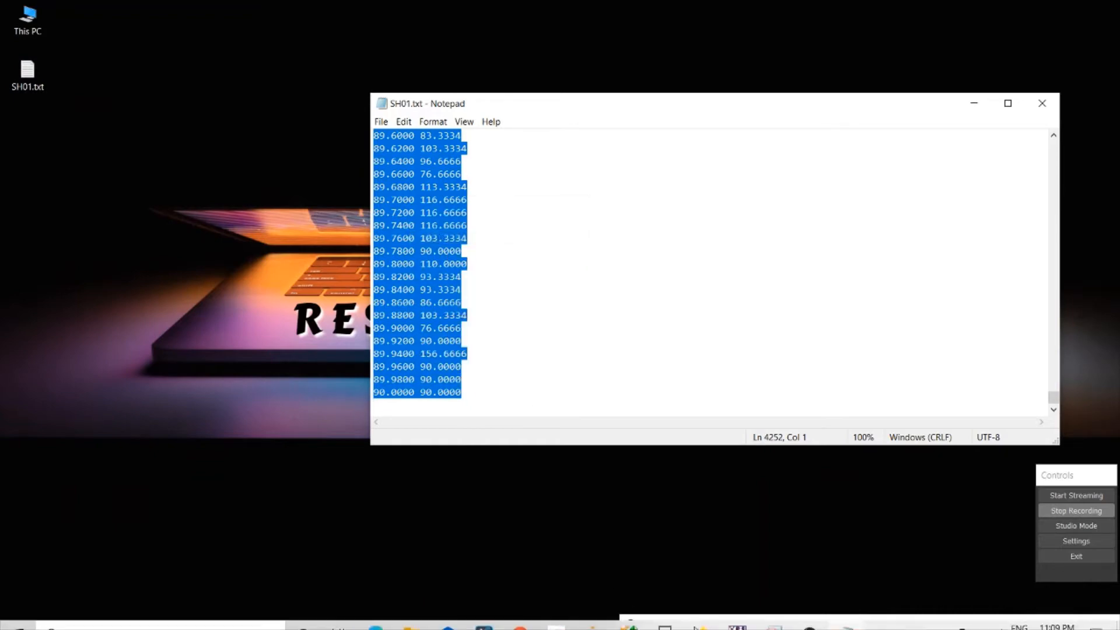
Switch back to OriginPro and paste the copied data into Book1, starting at row 1 of column A(X)
left_click(773, 615)
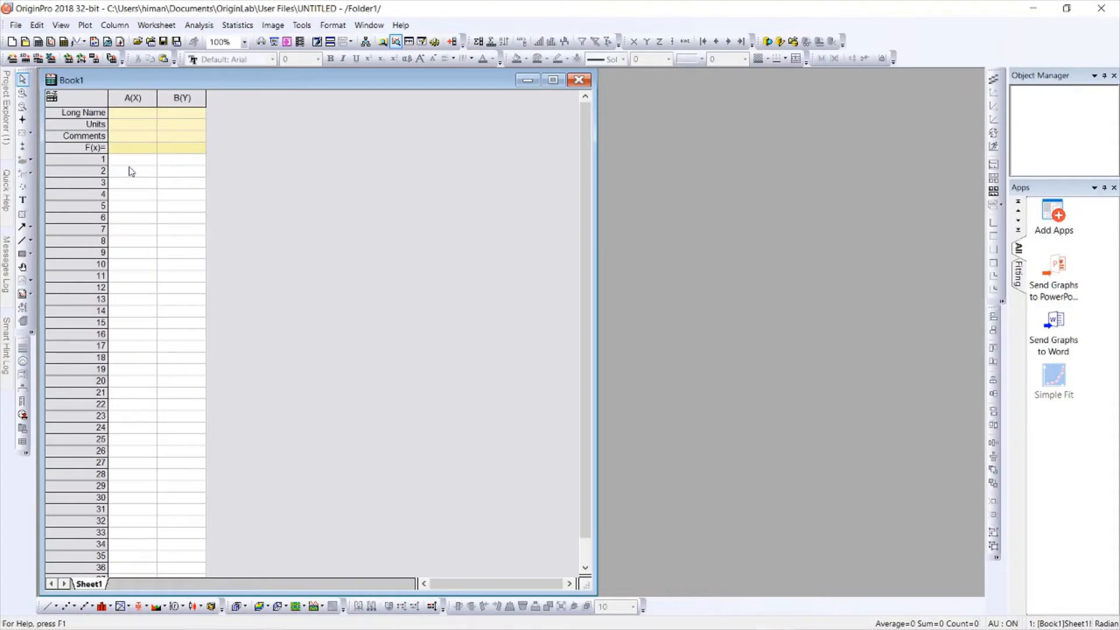
left_click(133, 160)
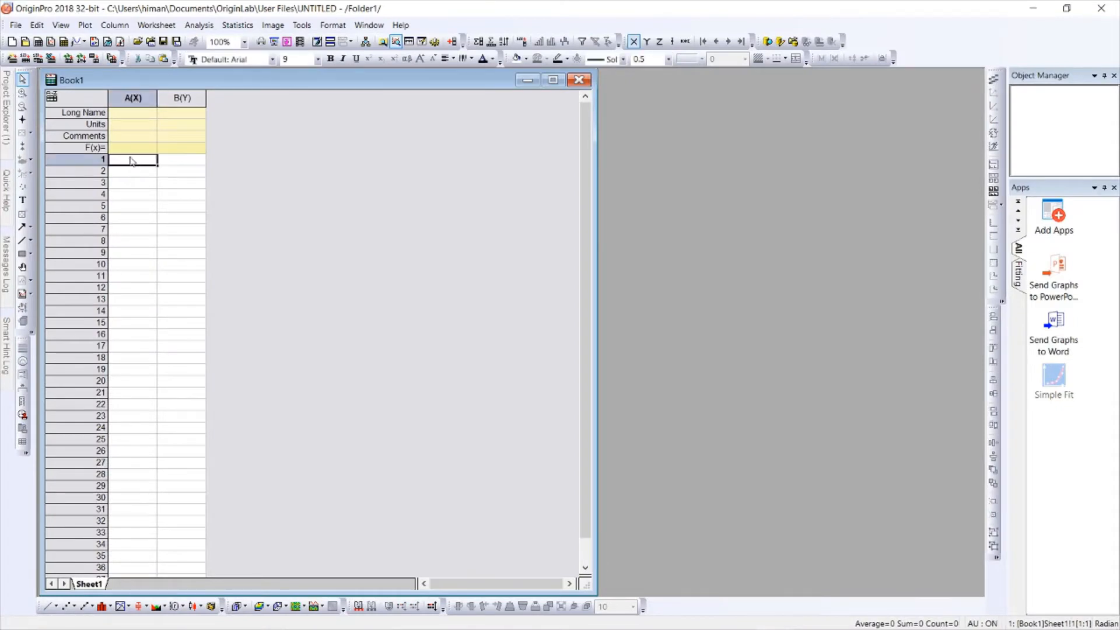
left_click(139, 150)
right_click(140, 152)
left_click(128, 163)
right_click(131, 162)
left_click(145, 212)
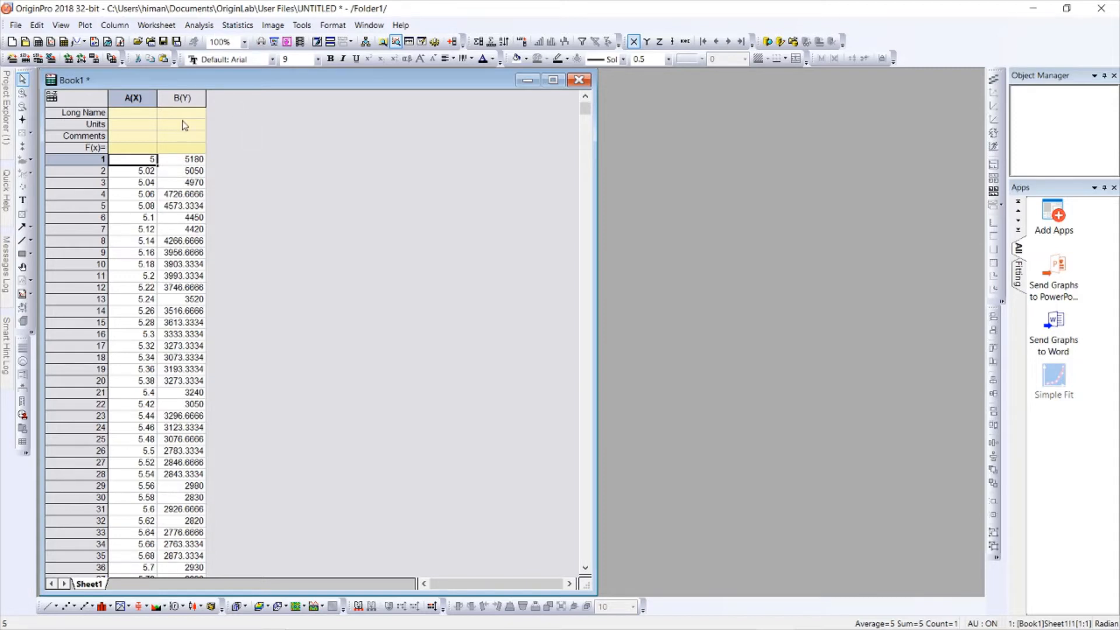
Plot columns A(X) and B(Y) as a line graph and maximize the graph window
left_click(134, 98)
left_click_drag(156, 108, 175, 98)
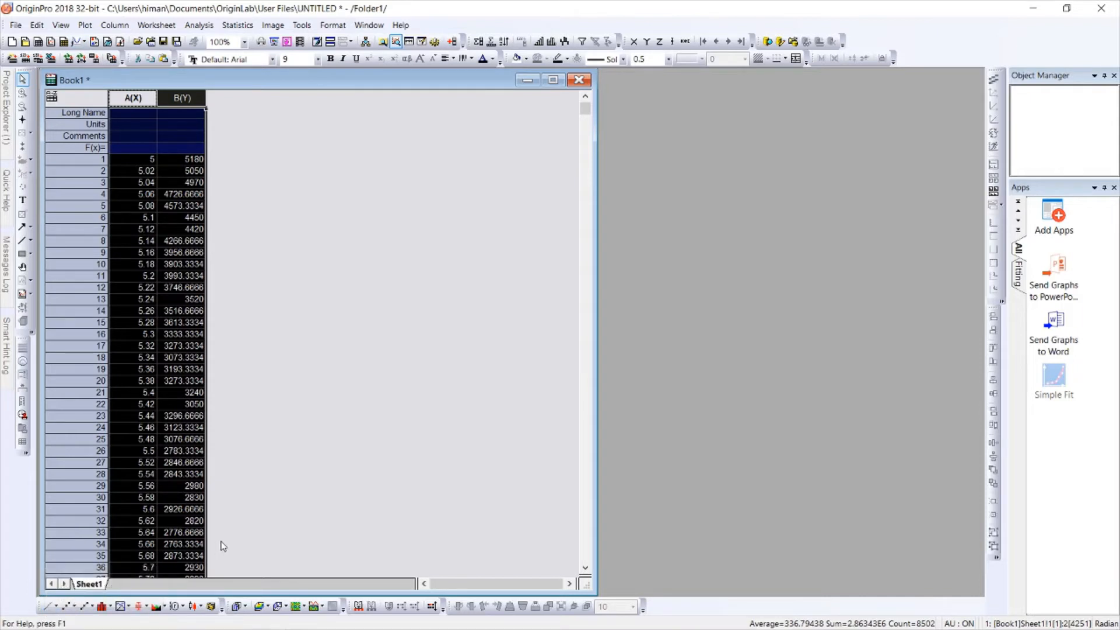
left_click(48, 606)
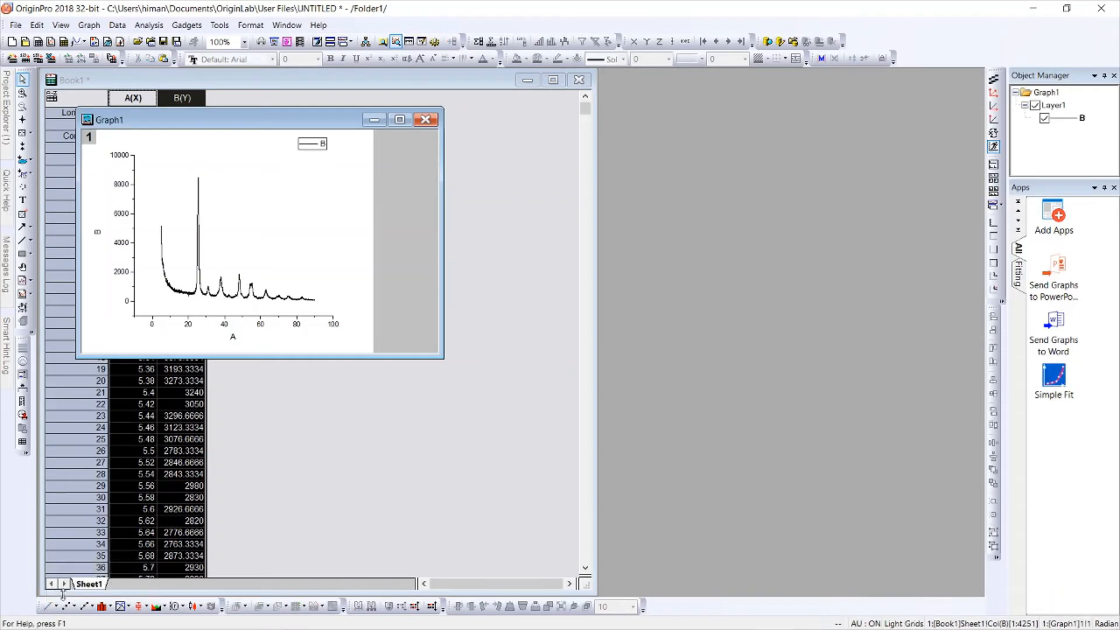
left_click(402, 119)
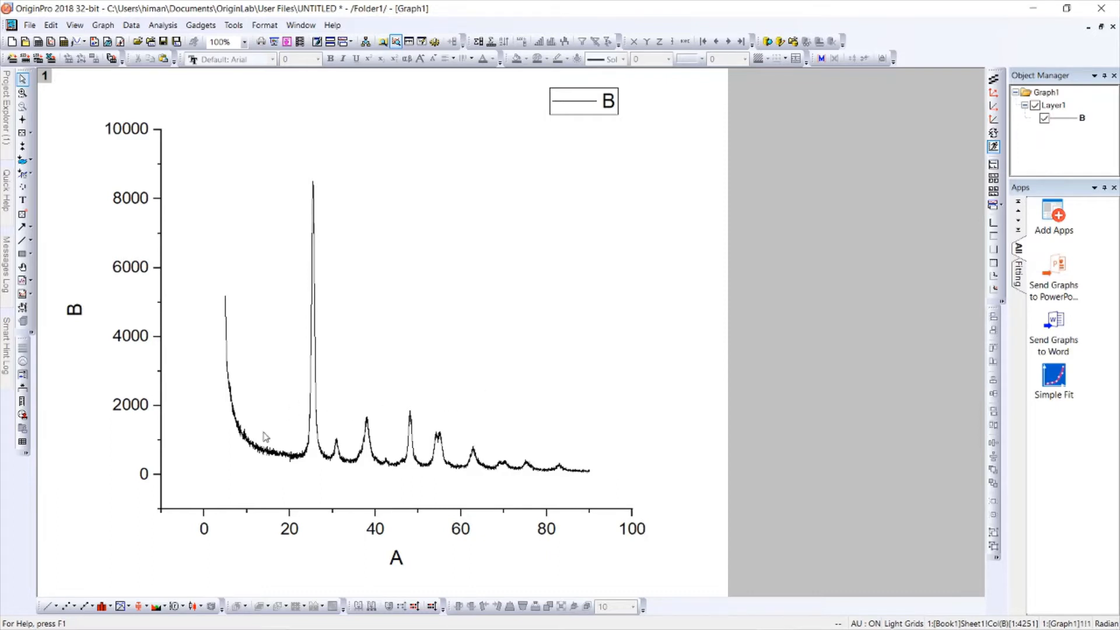
Set the X axis scale to run from 10 to 90 and apply it to the graph
left_click(289, 531)
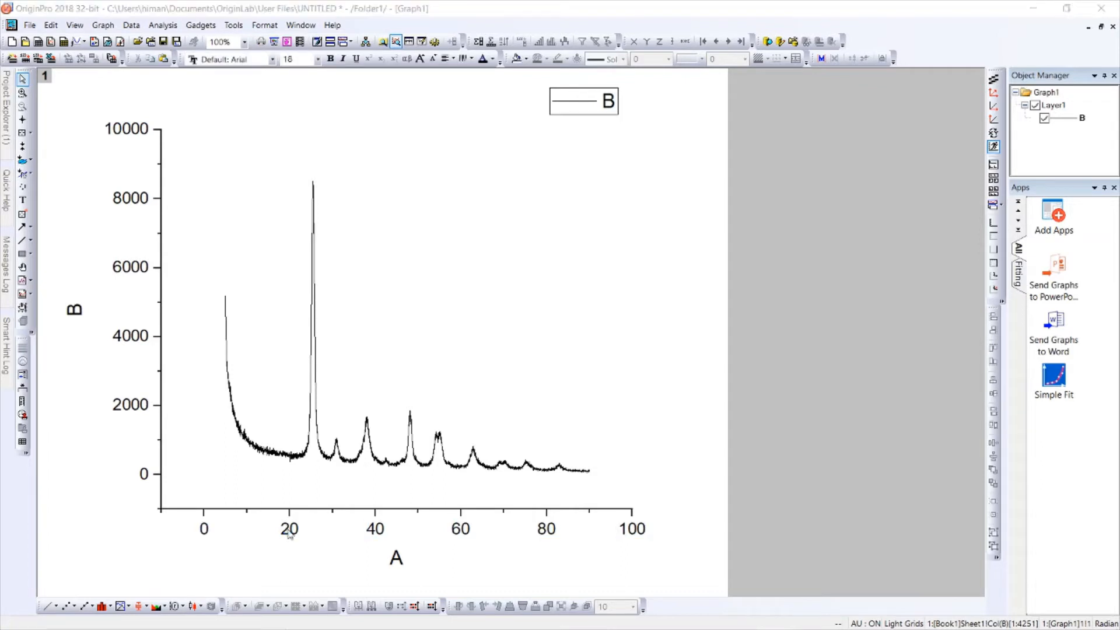
double_click(289, 532)
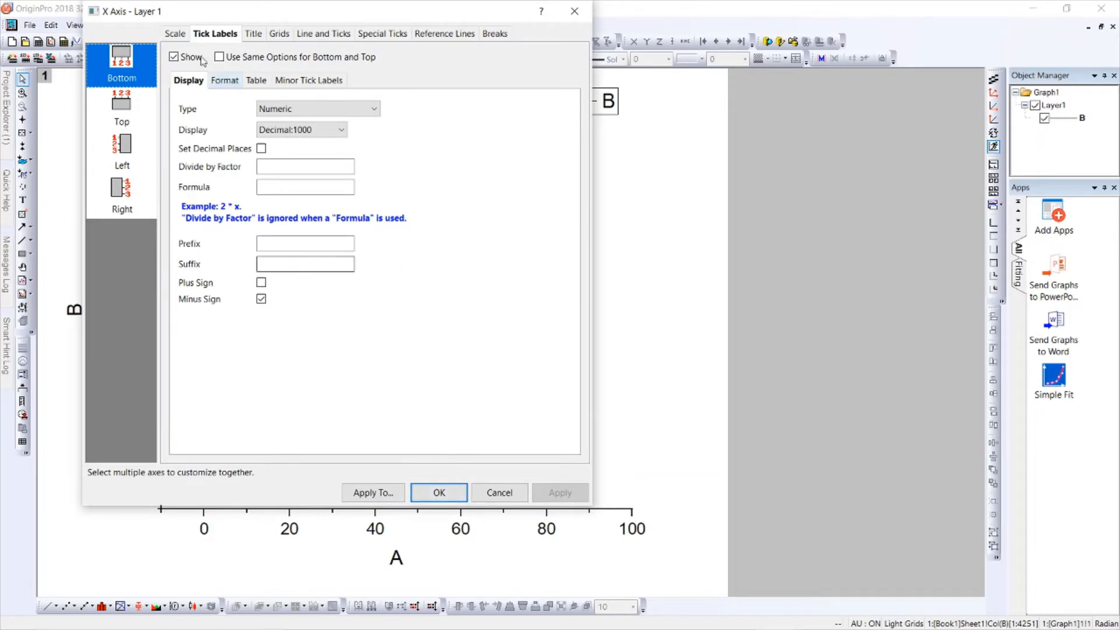
left_click(174, 34)
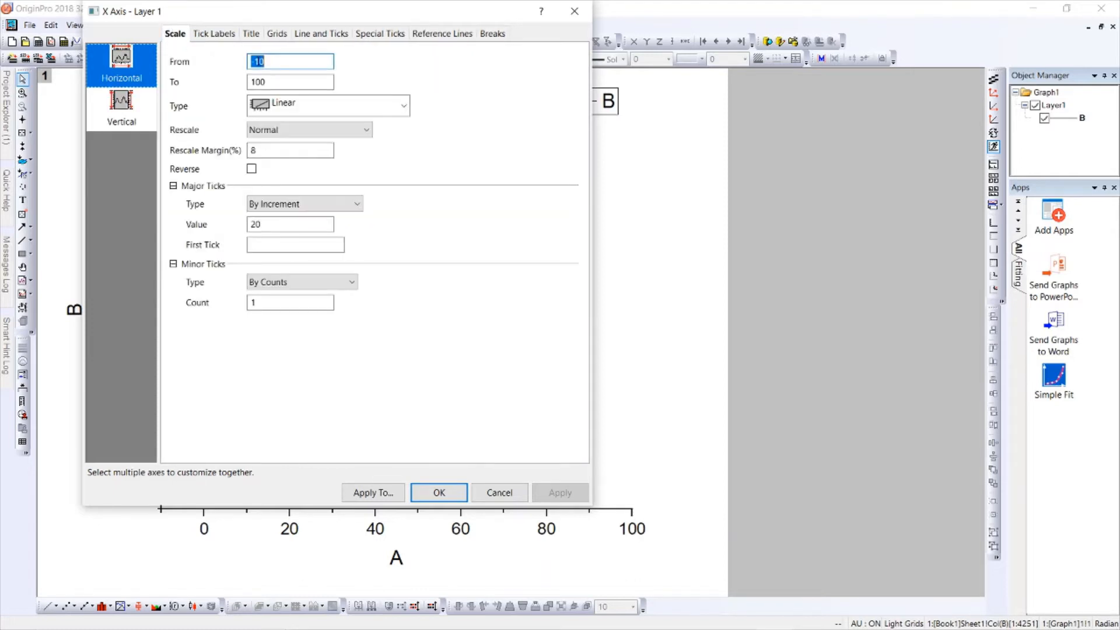
type("10")
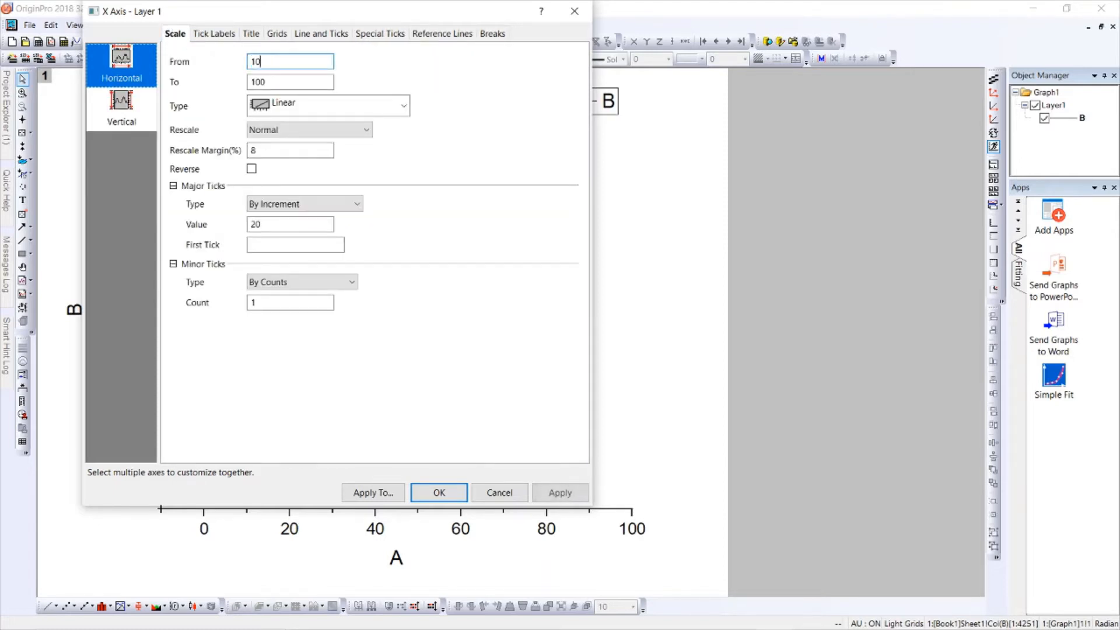
double_click(259, 80)
type("90")
left_click_drag(306, 10, 742, 10)
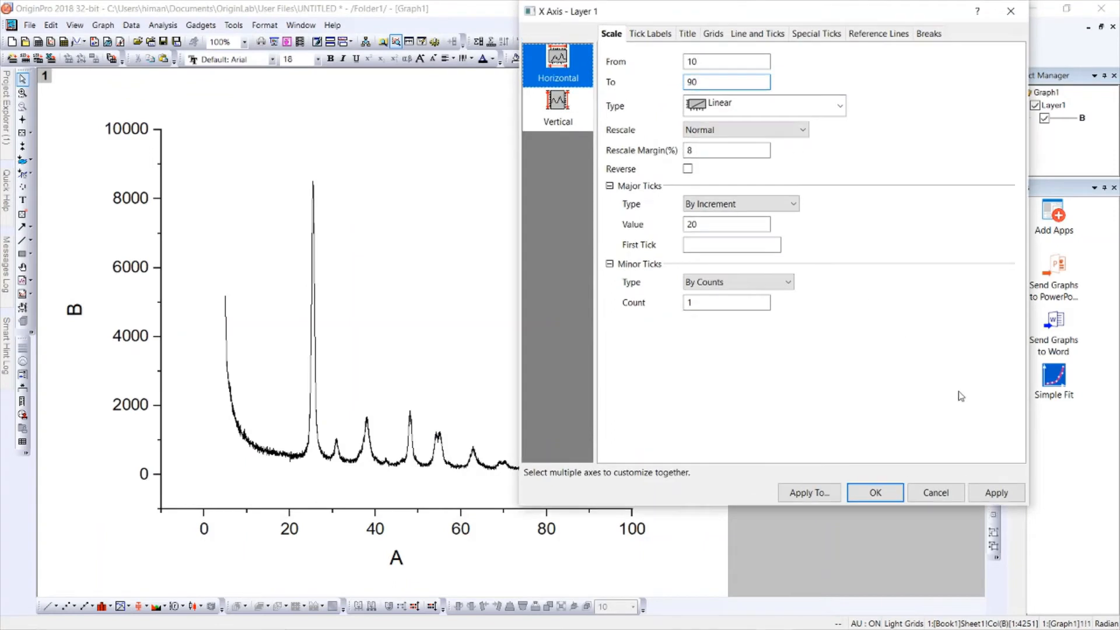
left_click(996, 492)
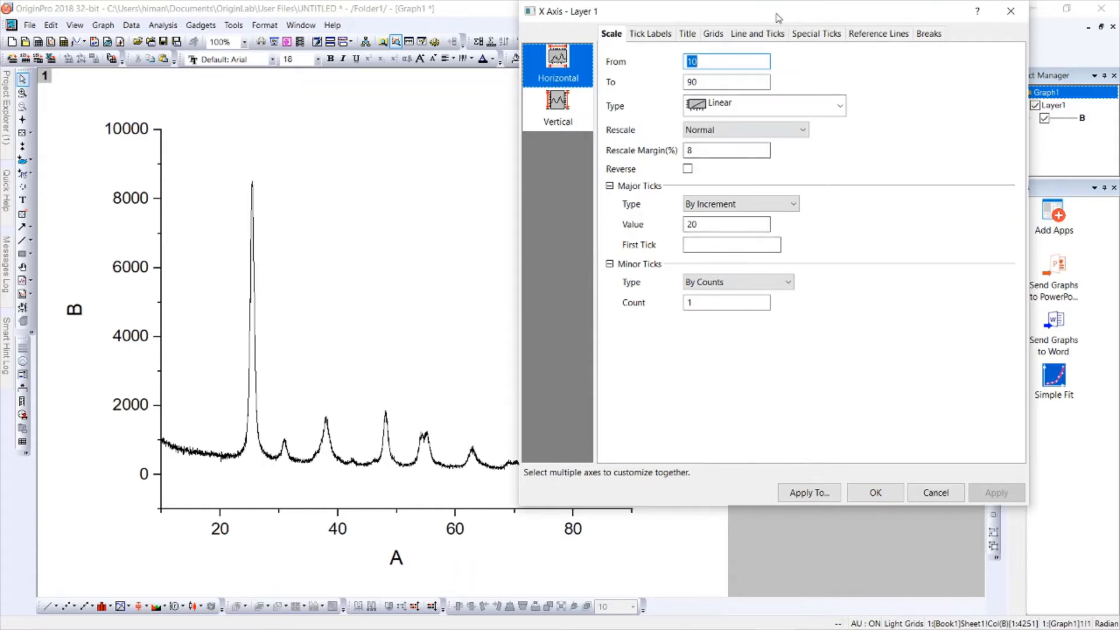
Show the line and ticks of the right axis and apply the change to the graph
left_click_drag(777, 18, 411, 77)
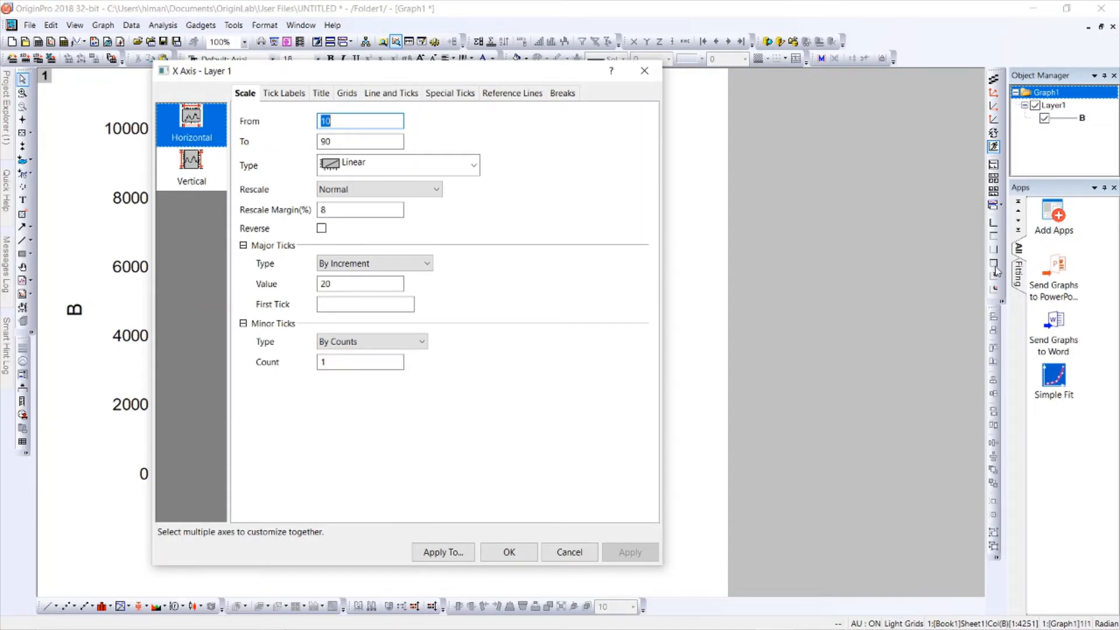
left_click_drag(363, 72, 504, 73)
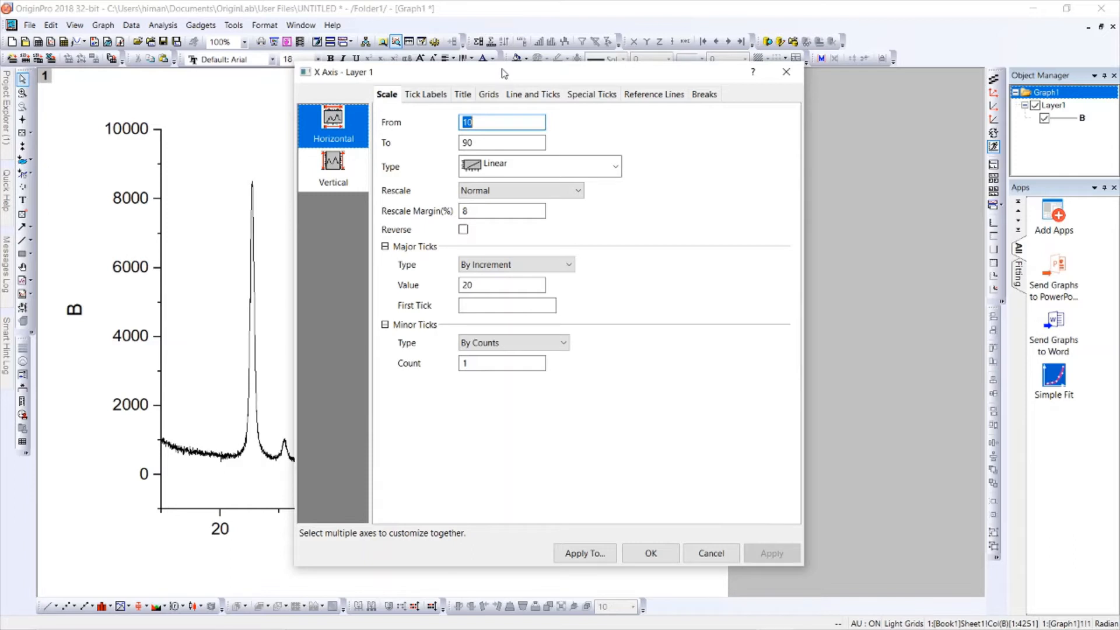
left_click(526, 95)
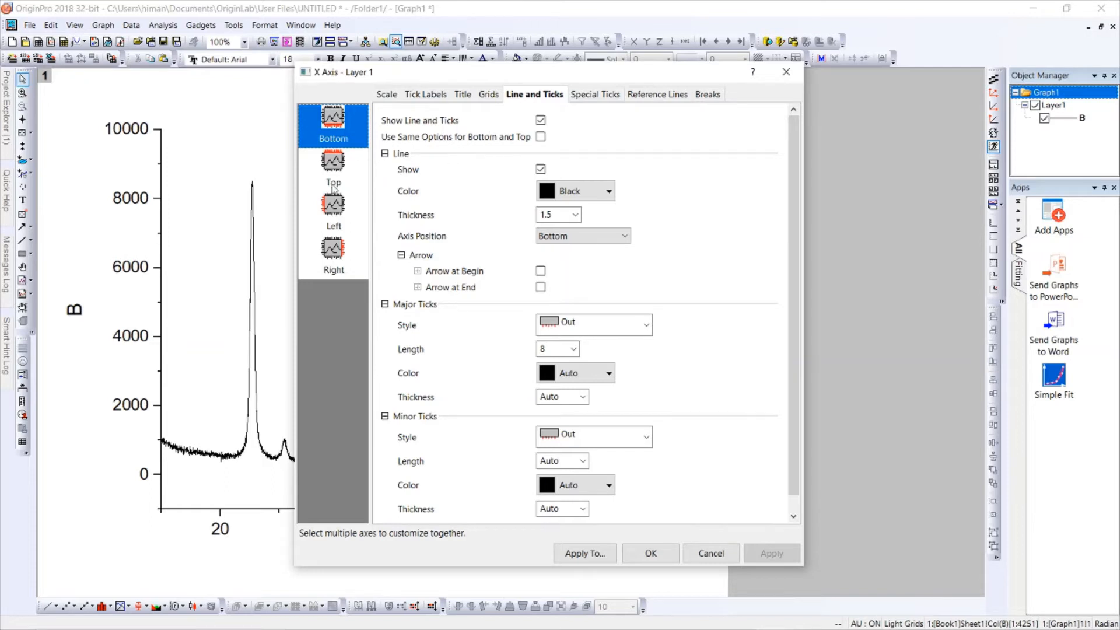
left_click(337, 261)
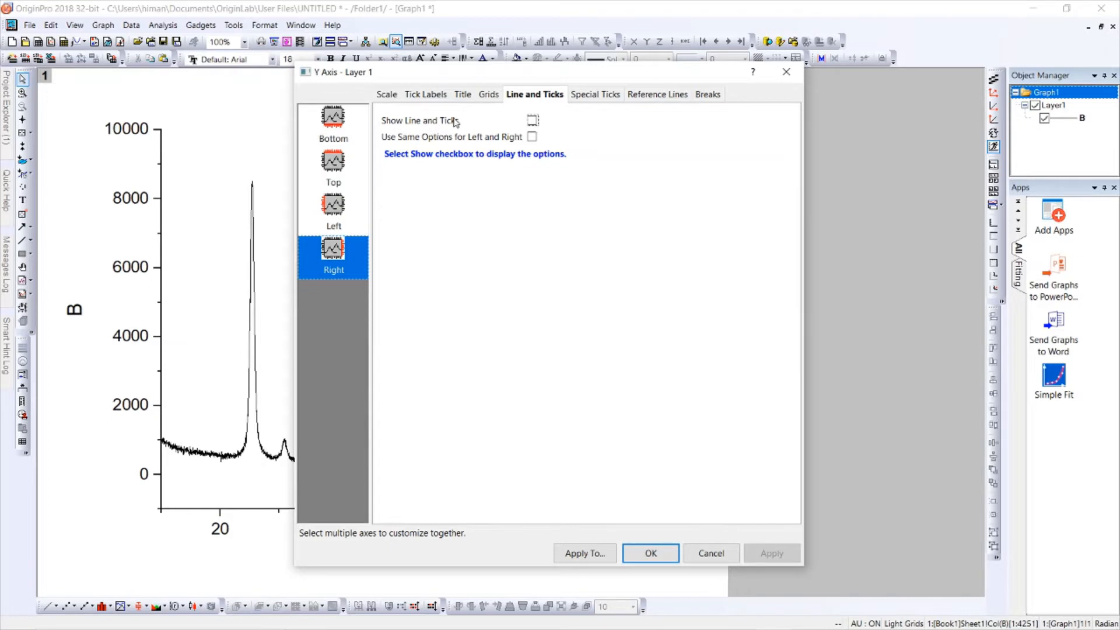
left_click_drag(548, 77, 311, 65)
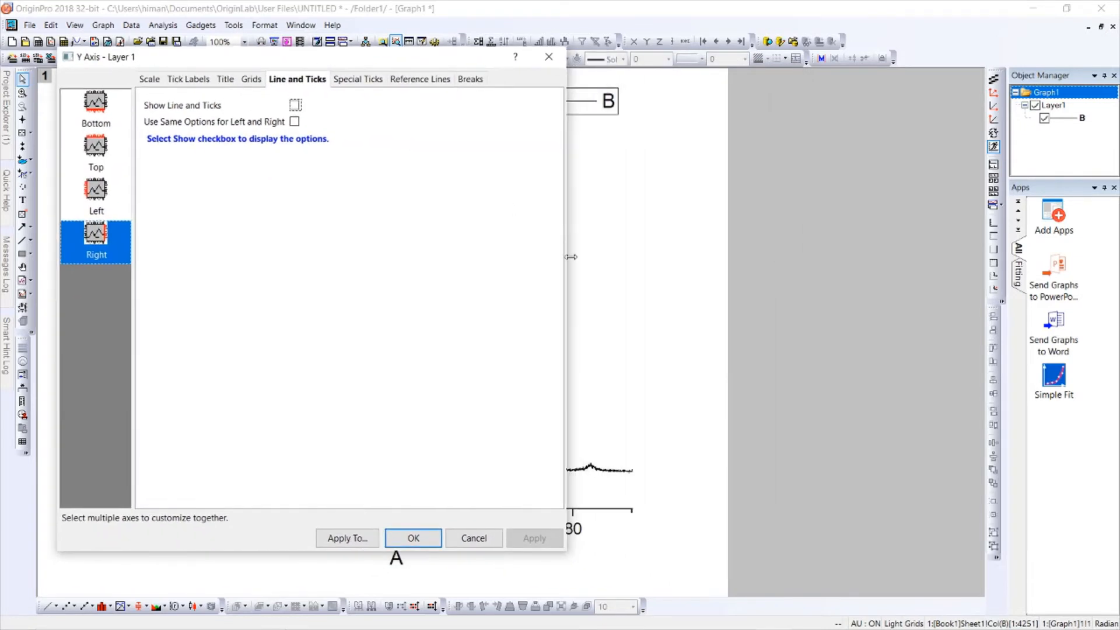
left_click(296, 106)
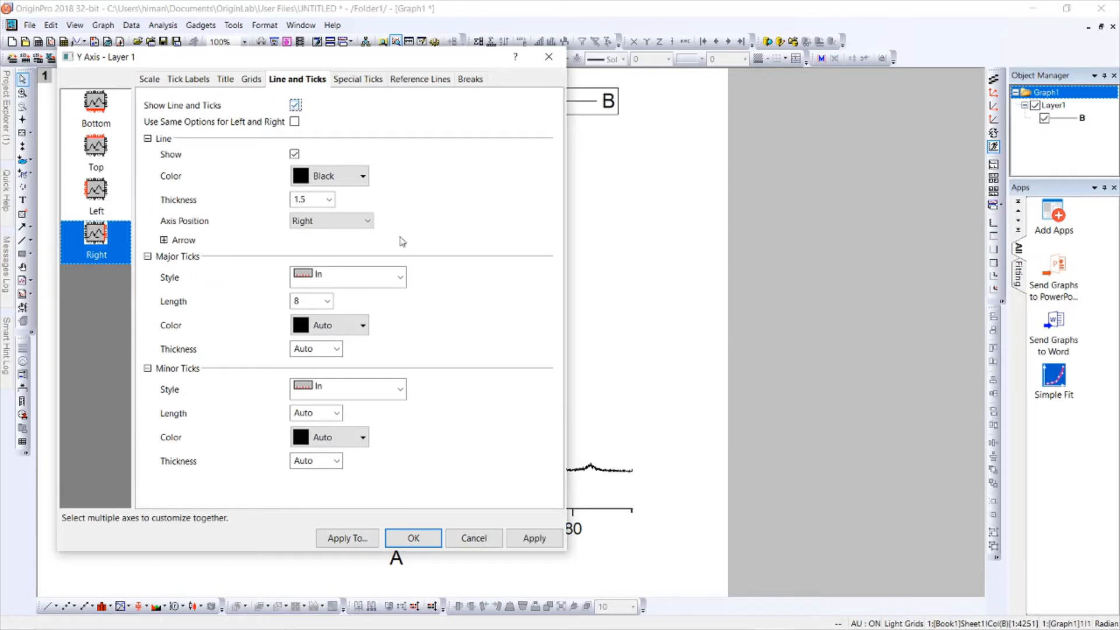
left_click(534, 538)
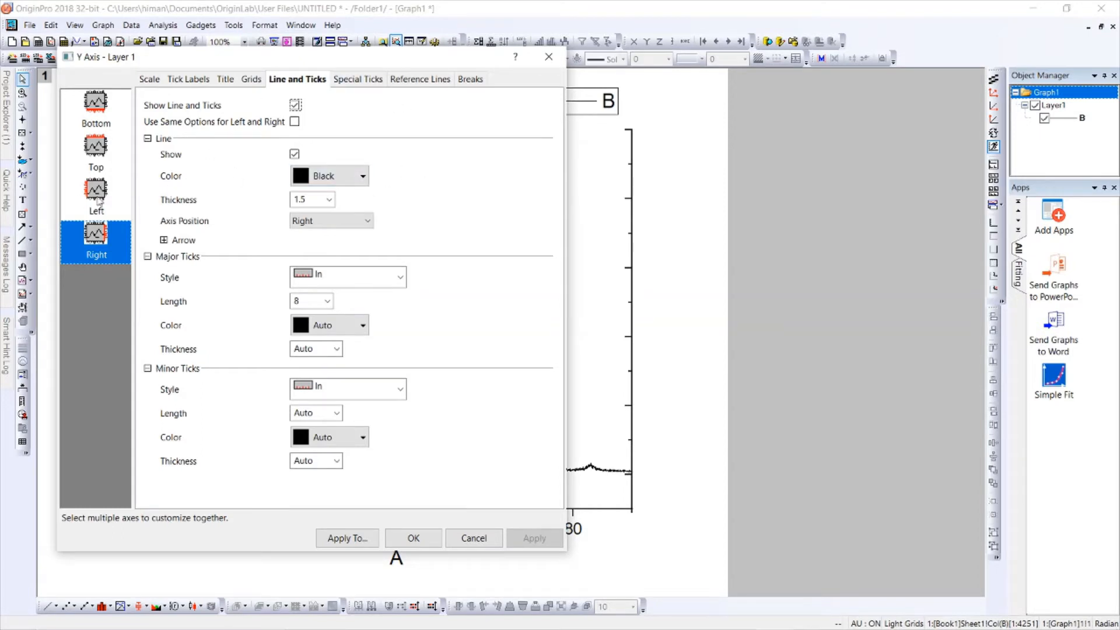
Show the line and ticks of the top axis and apply the change to the graph
left_click(100, 159)
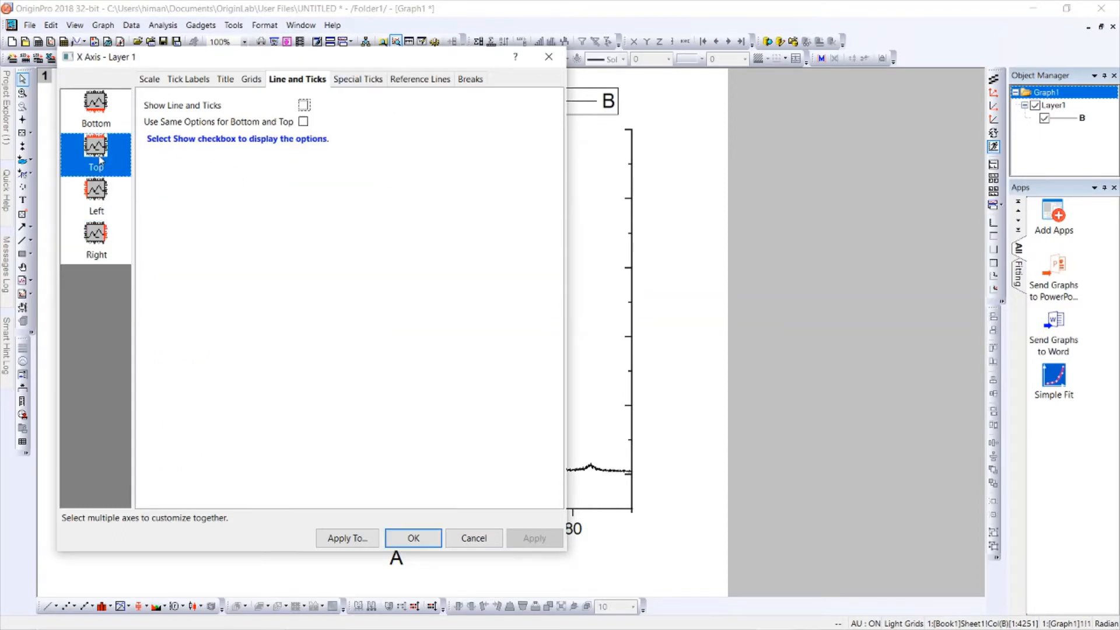
left_click(304, 105)
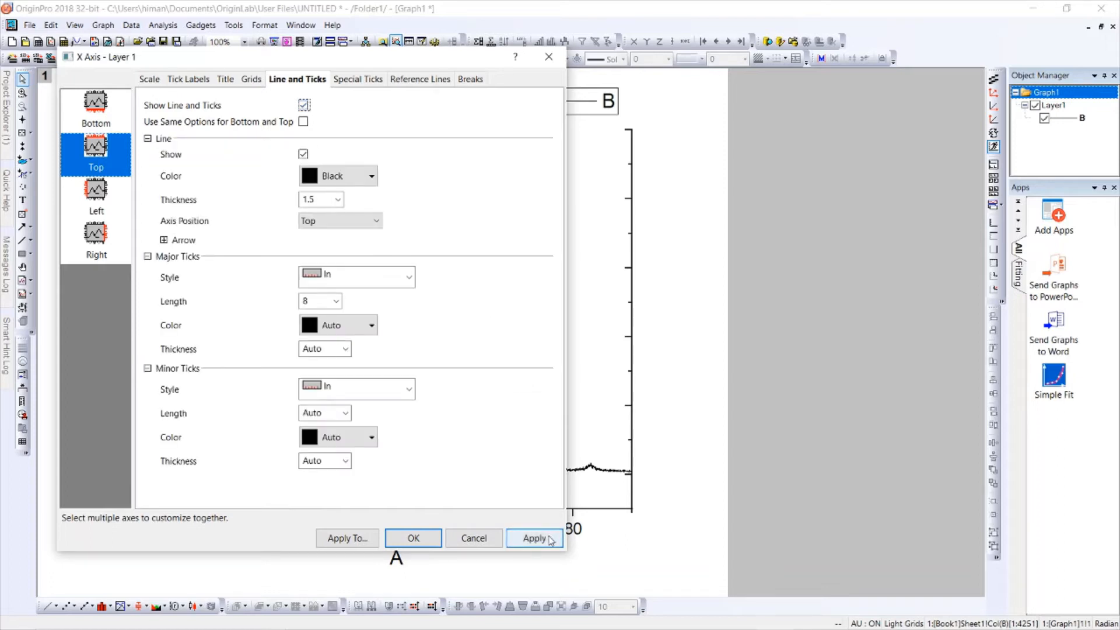
left_click(549, 538)
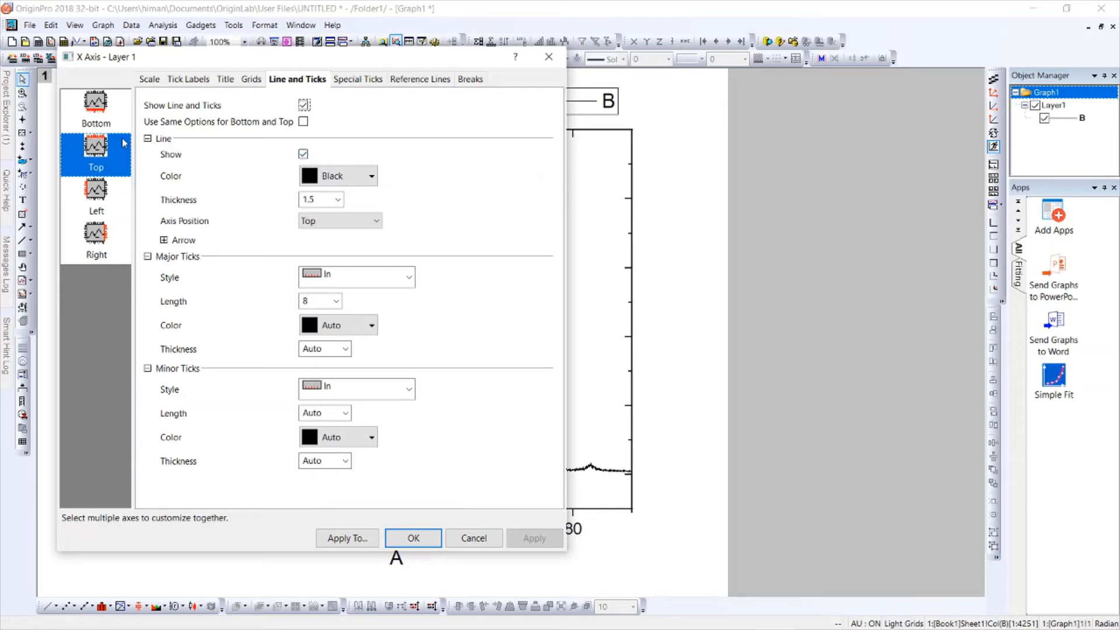
Set the right axis line color to Red and apply it to the graph
left_click(99, 236)
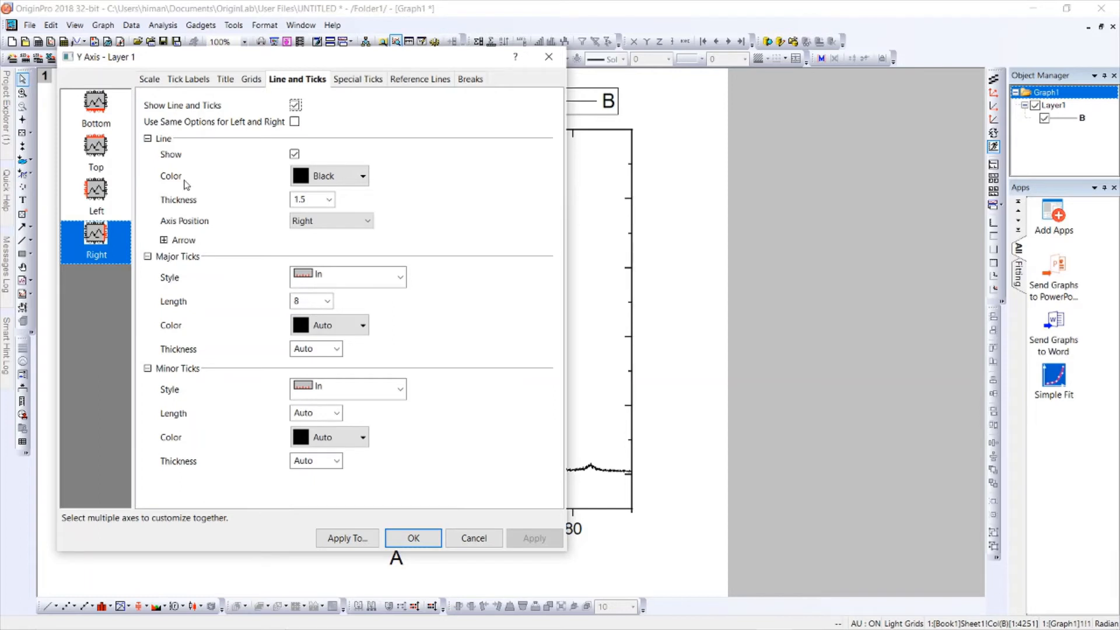
left_click(362, 178)
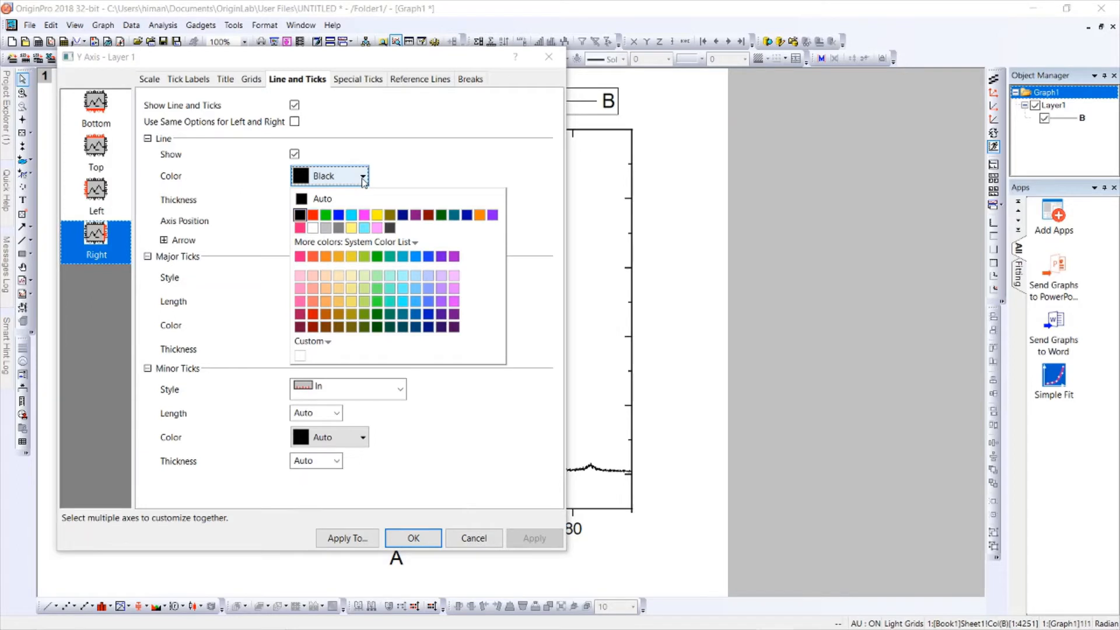
left_click(315, 215)
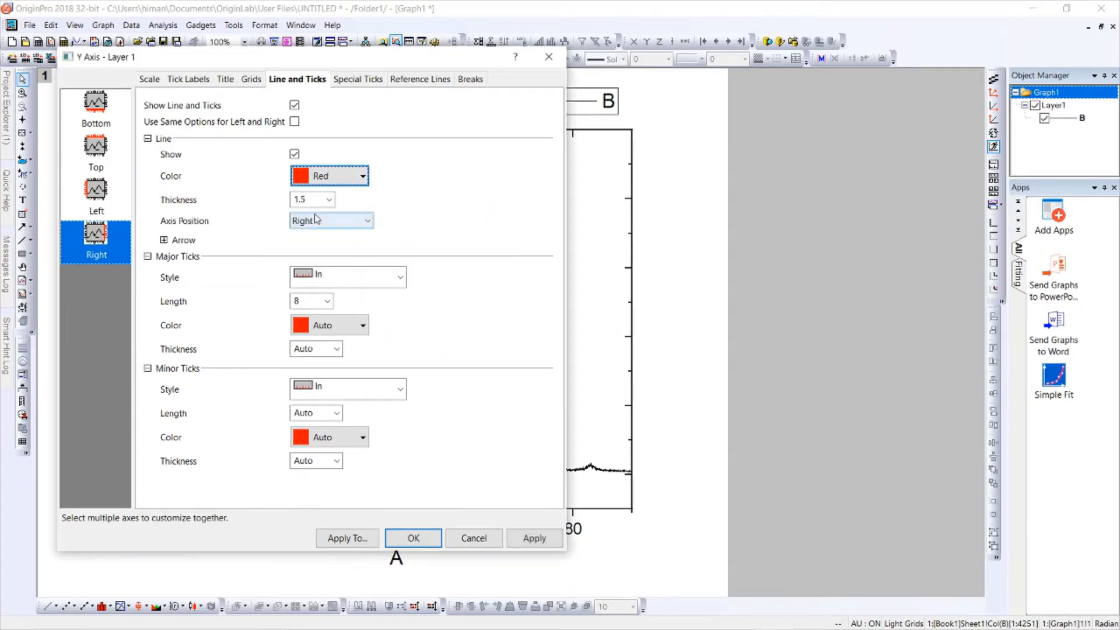
left_click(549, 543)
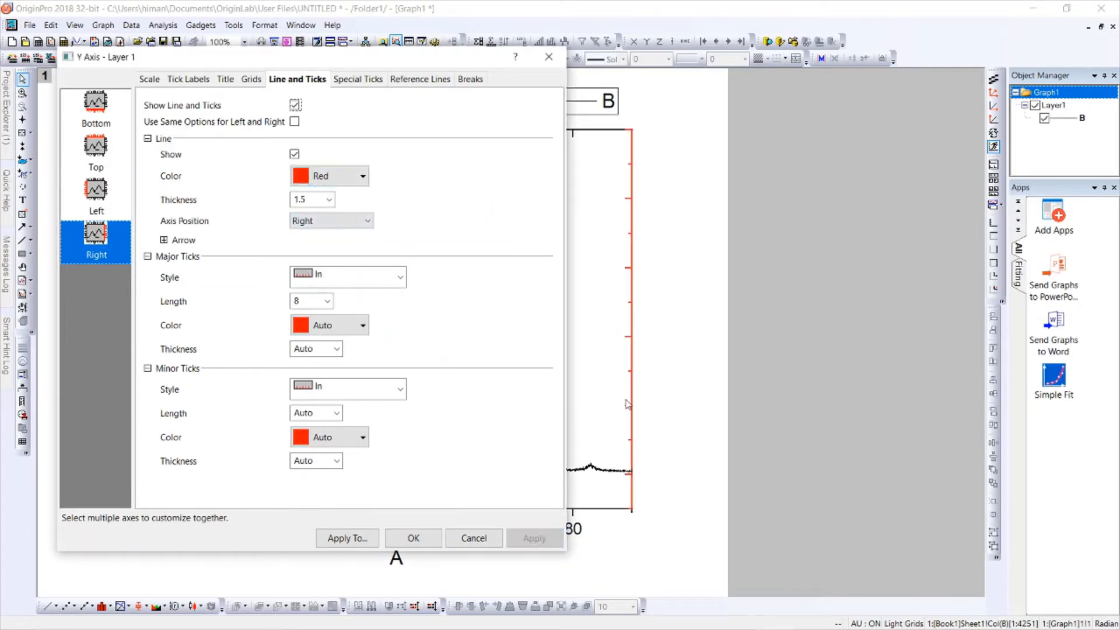
Set the right axis line color to Auto and apply it to the graph
left_click(363, 179)
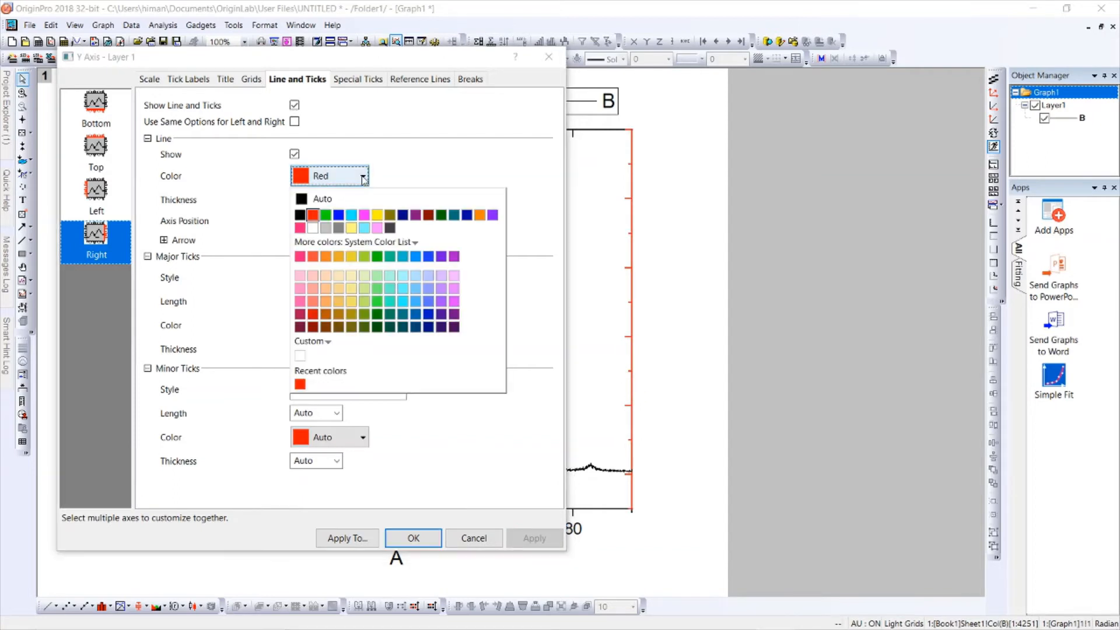
left_click(303, 202)
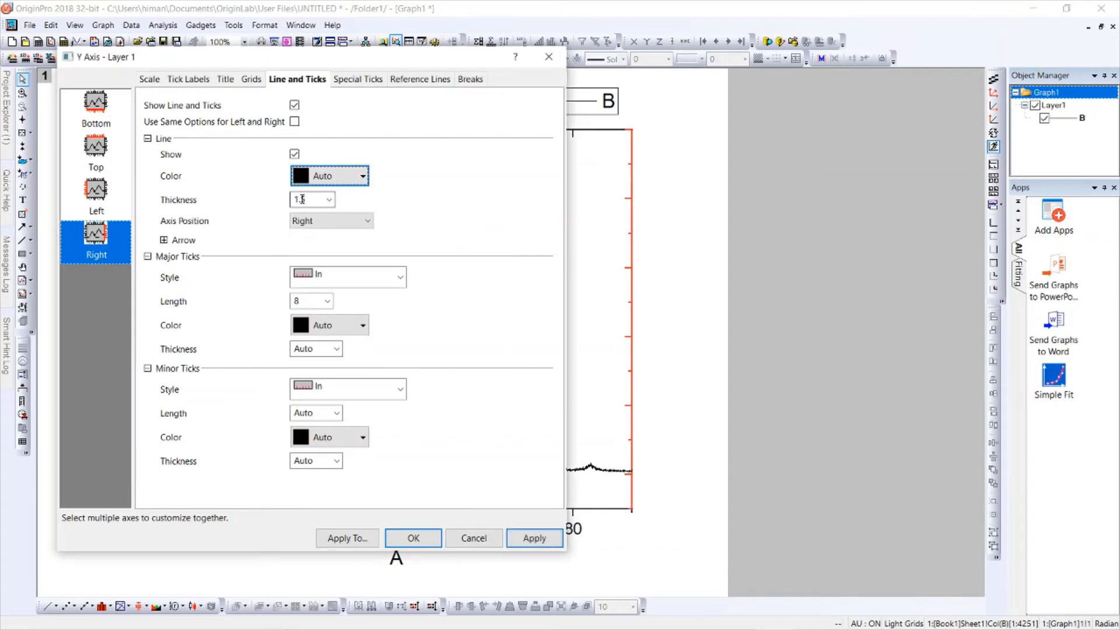
left_click(536, 540)
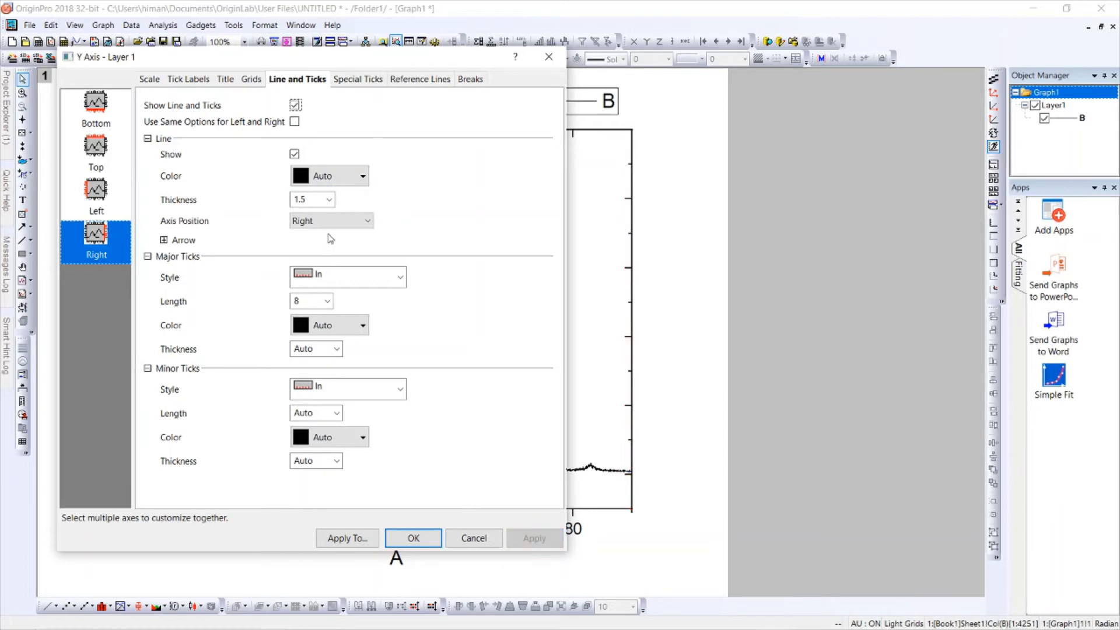
Set the right axis line thickness to 3 and apply it to the graph
left_click(329, 199)
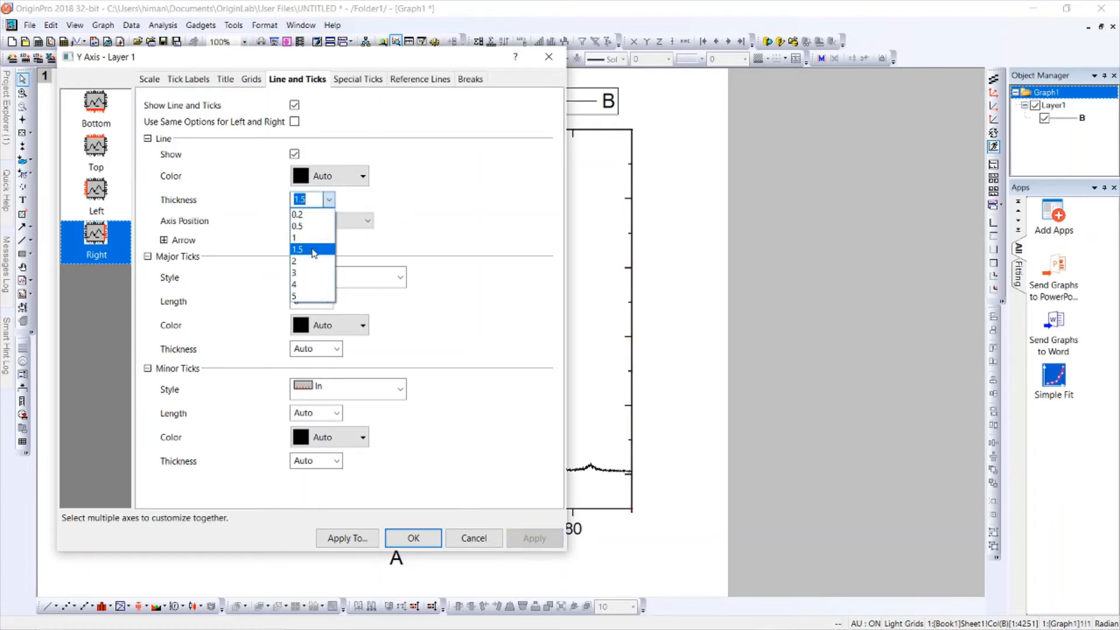
left_click(309, 272)
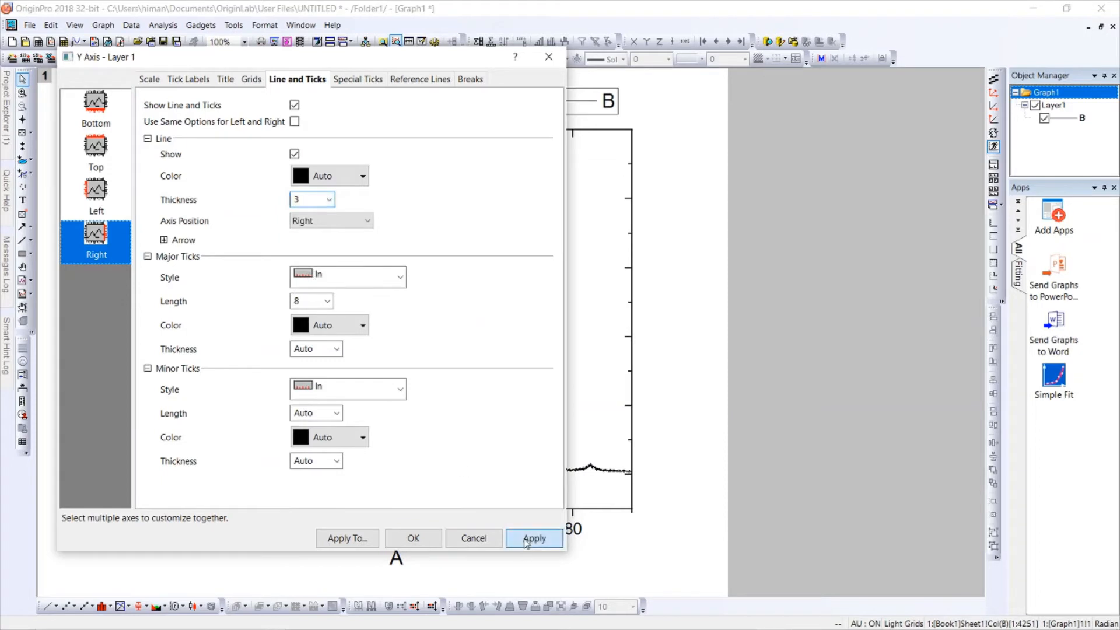
left_click(526, 539)
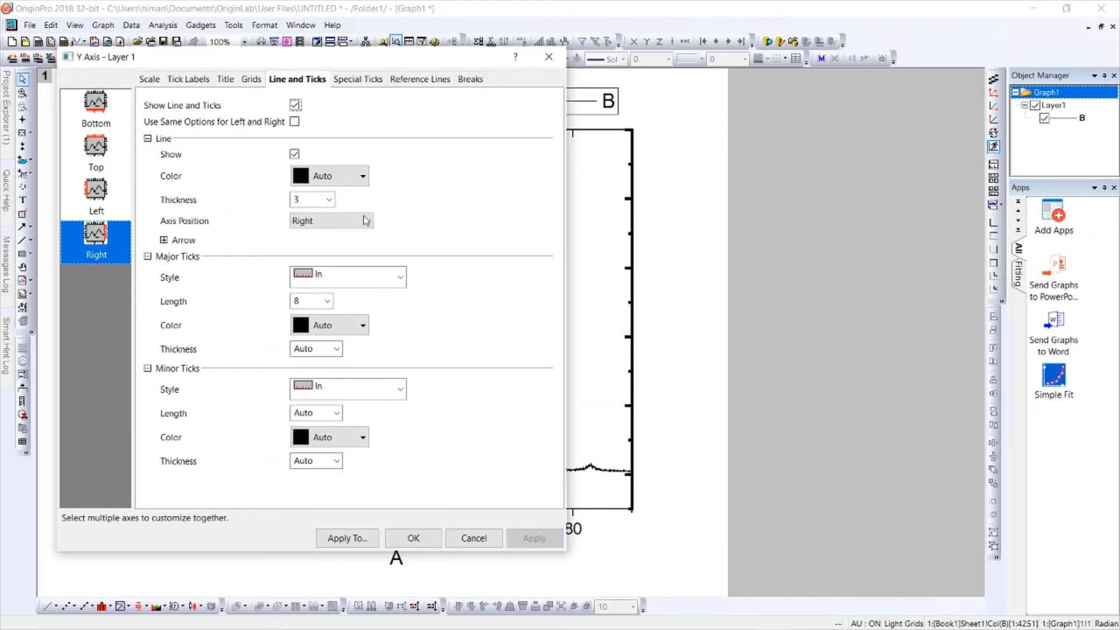
Set the right axis line thickness to 1 and apply it to the graph
left_click(329, 200)
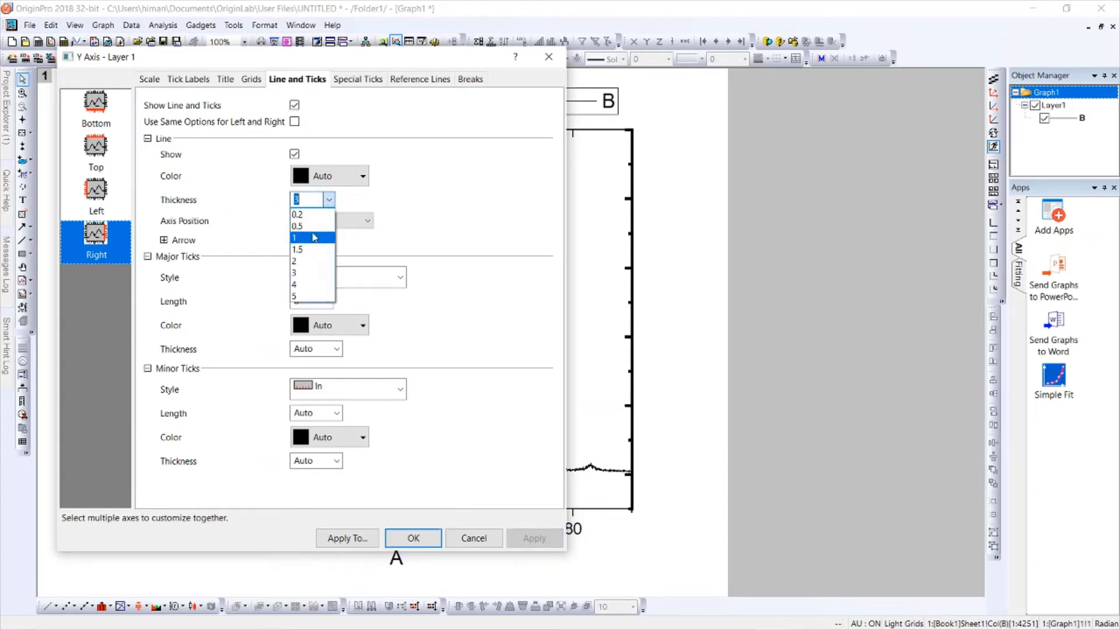
left_click(314, 237)
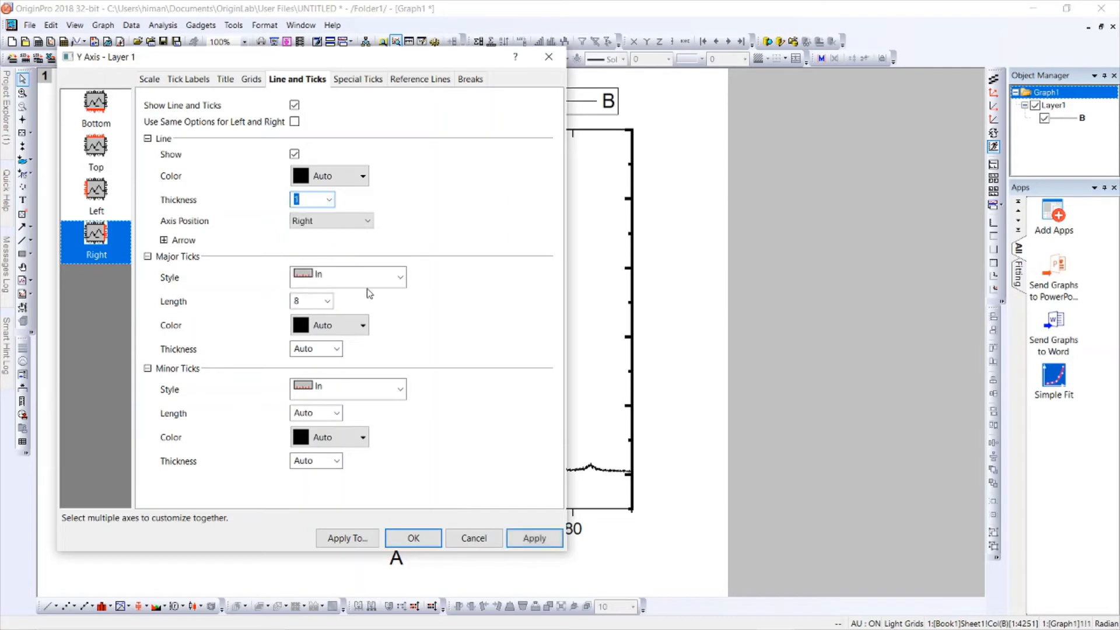
left_click(532, 537)
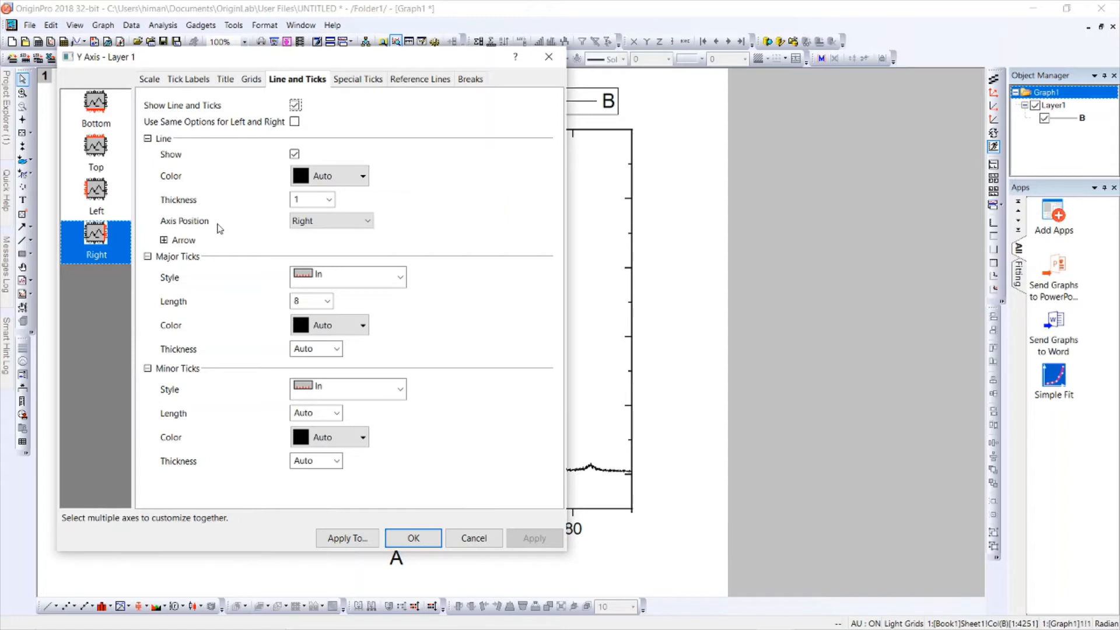
Add and apply an arrow at the beginning of the right axis line, and view the available arrow shapes
left_click(165, 240)
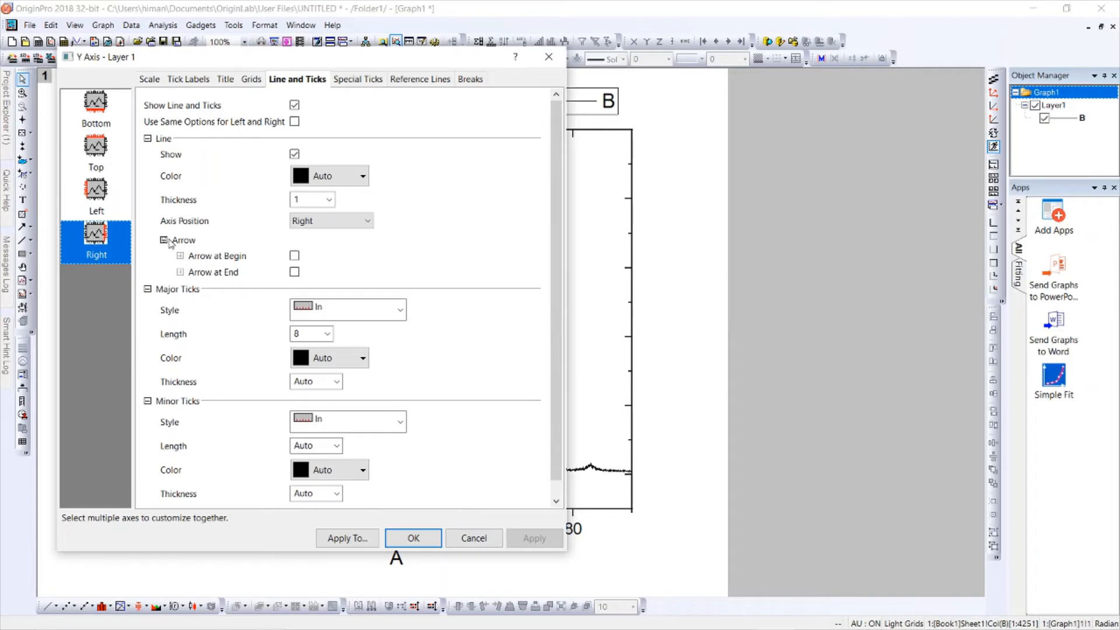
left_click(295, 256)
left_click(555, 540)
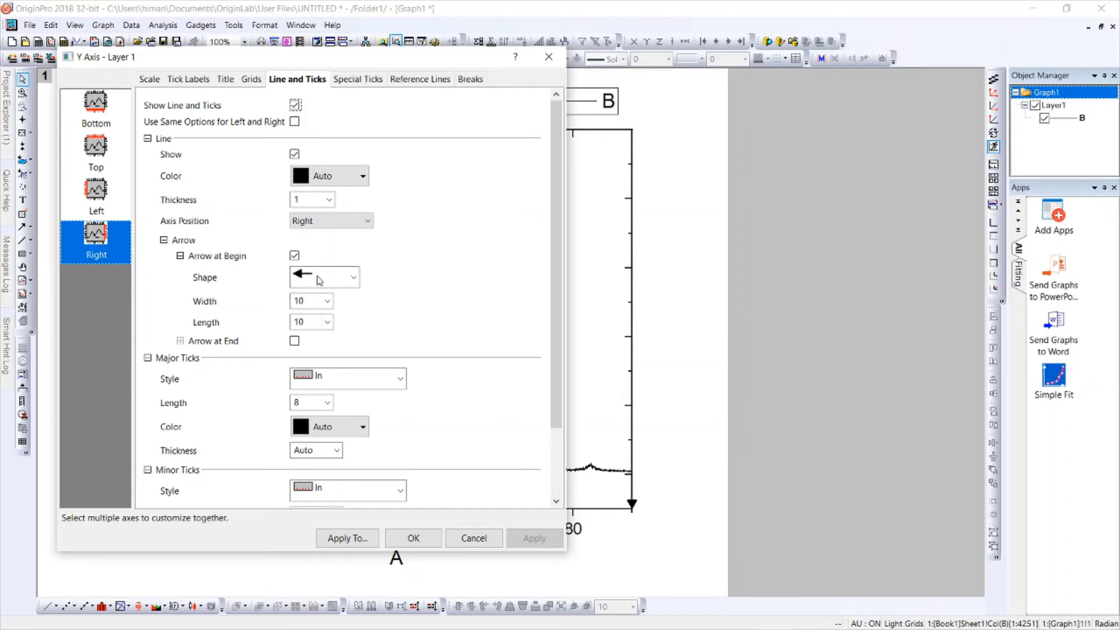
left_click(354, 279)
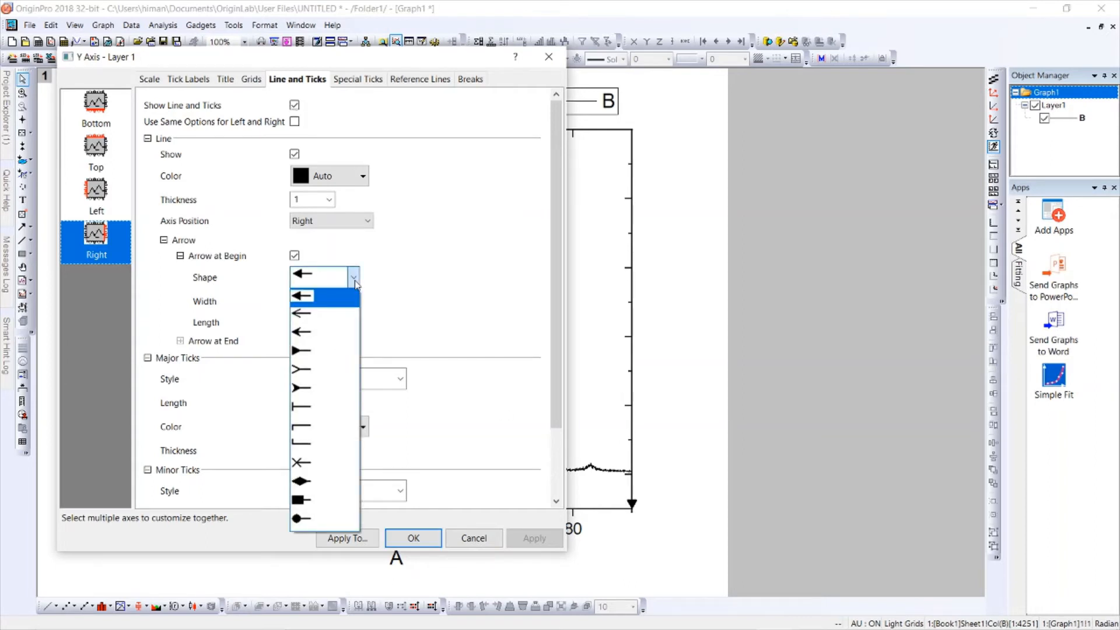
left_click(458, 281)
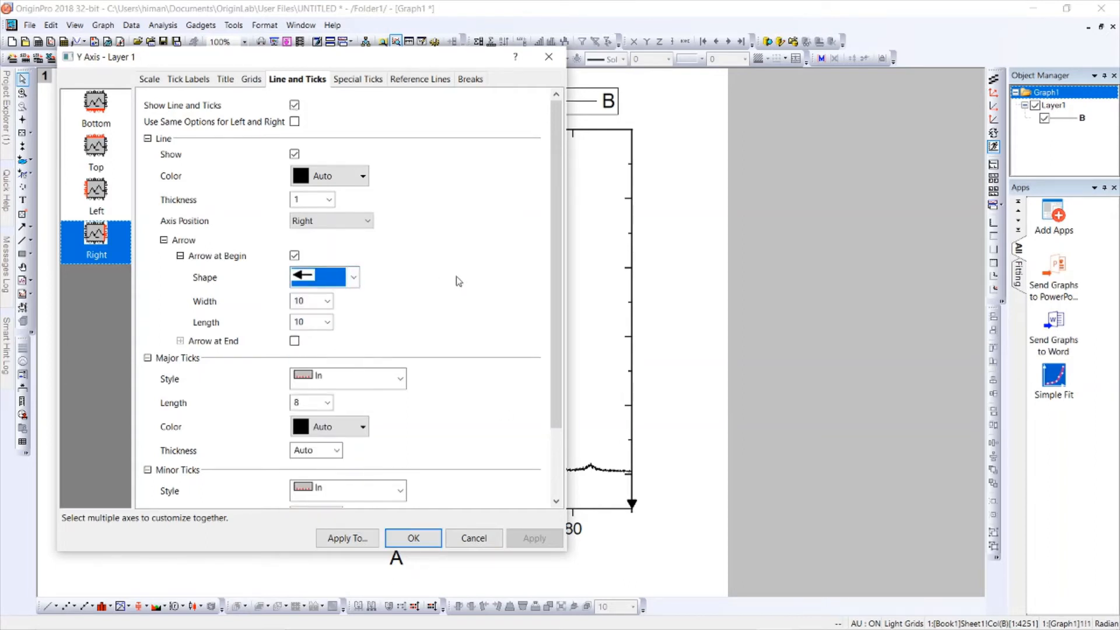
Replace the right axis's beginning arrow with an arrow at its end and apply the change
left_click(295, 258)
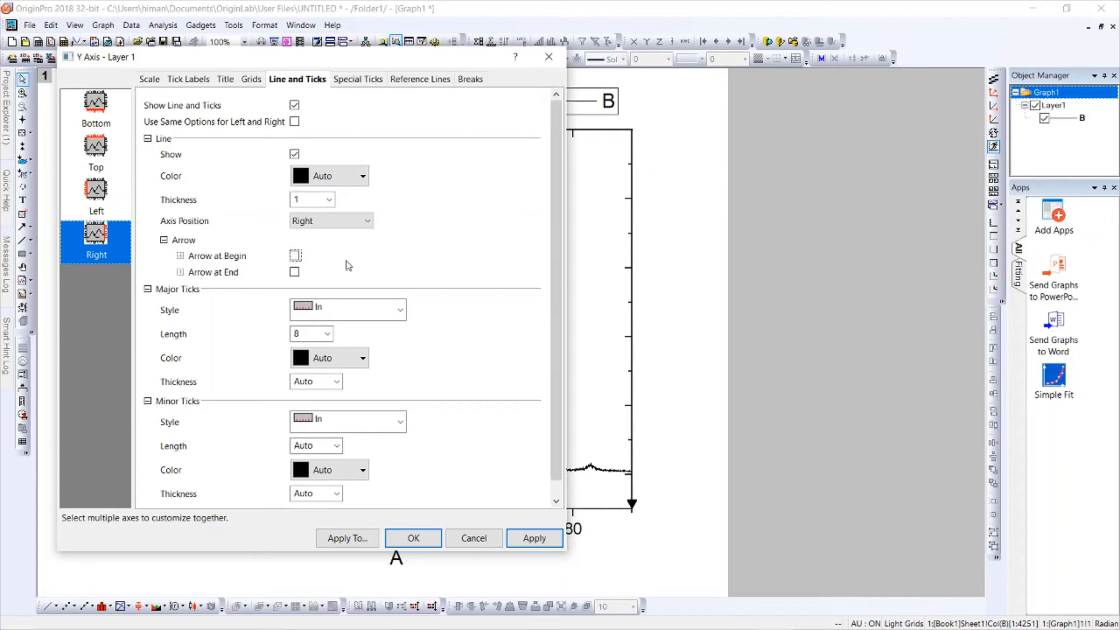
left_click(295, 273)
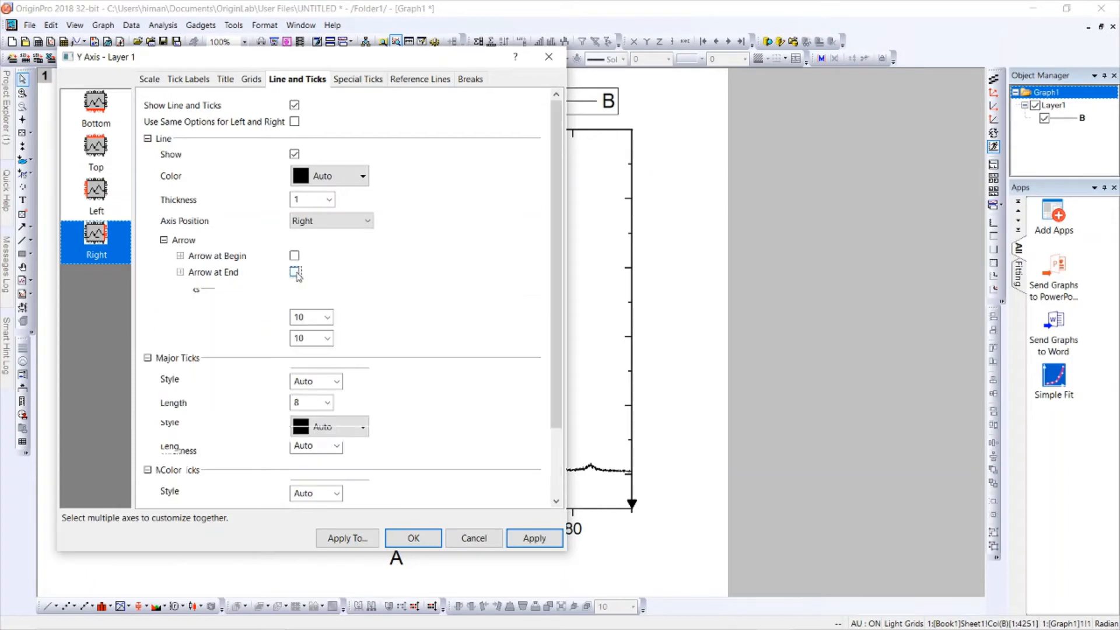
left_click(531, 539)
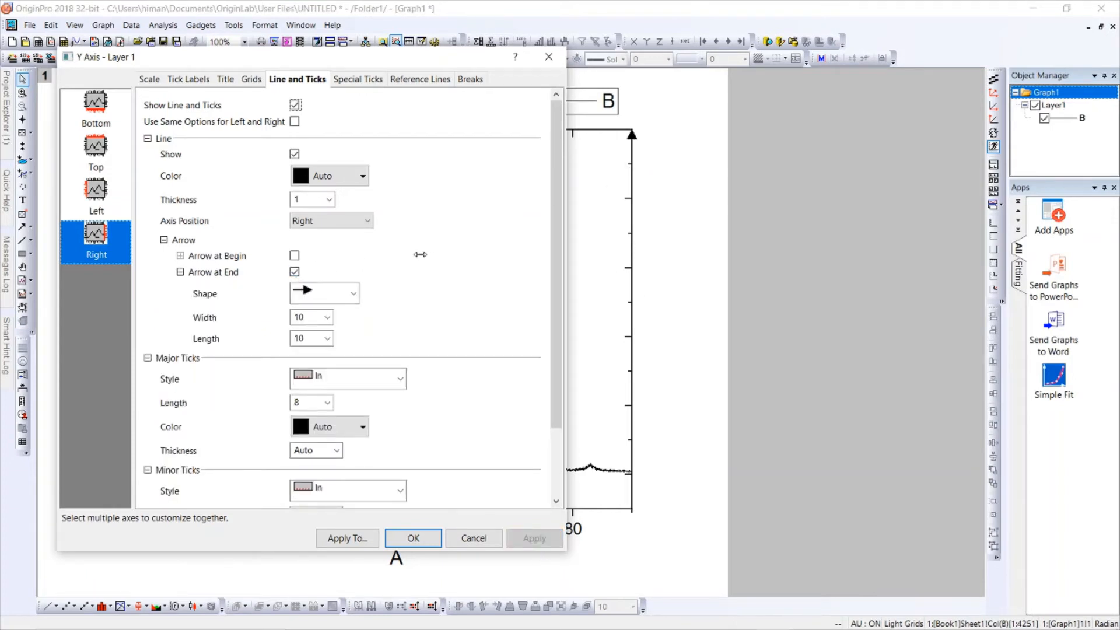
Remove the arrow at the end of the right axis line and apply the change to the graph
left_click(295, 273)
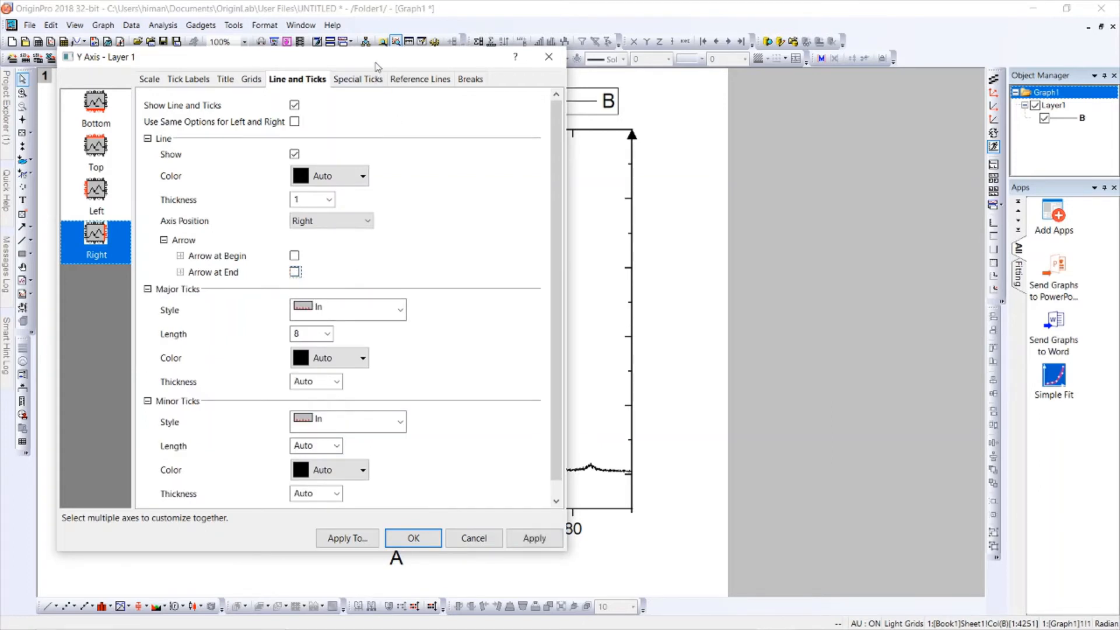
left_click_drag(377, 61, 376, 17)
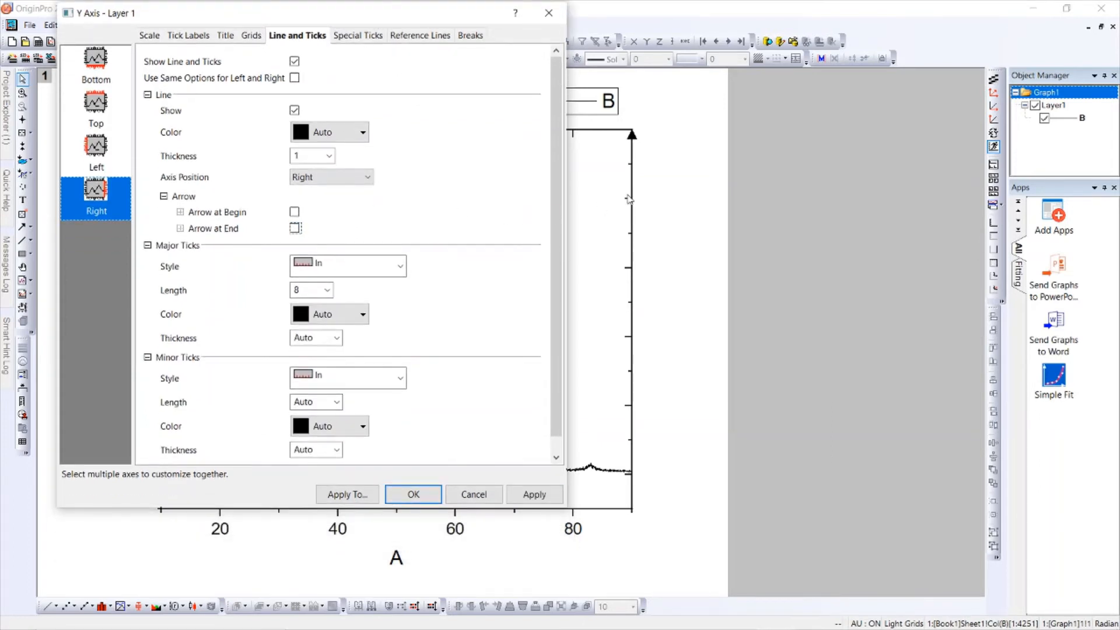
left_click(541, 494)
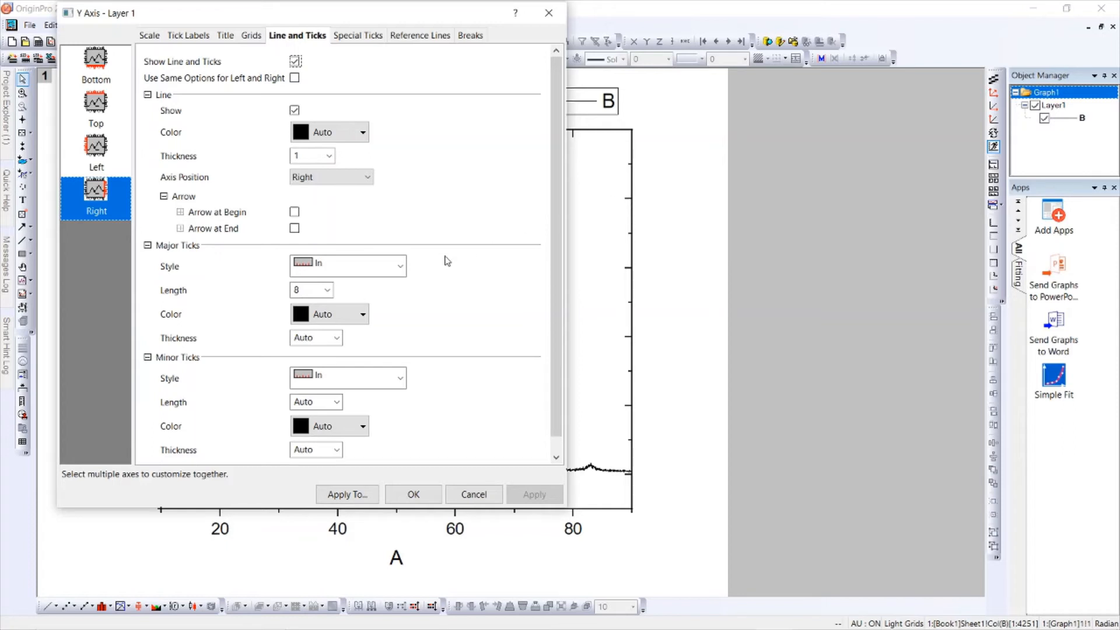
Set the right axis's major tick style to In & Out and apply it to the graph
left_click(401, 267)
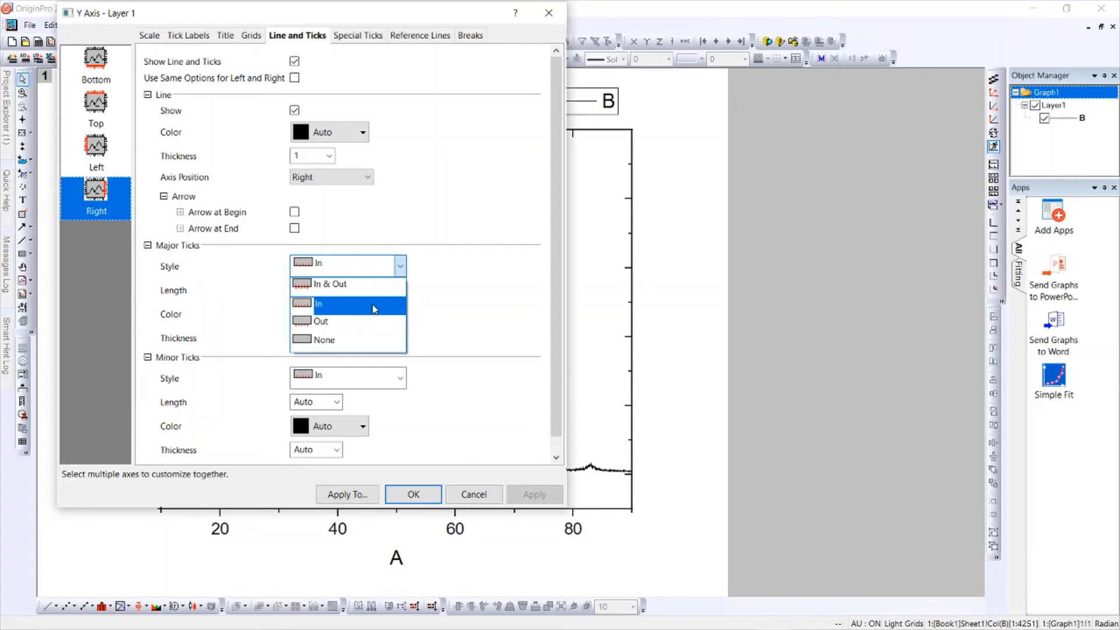
left_click(366, 284)
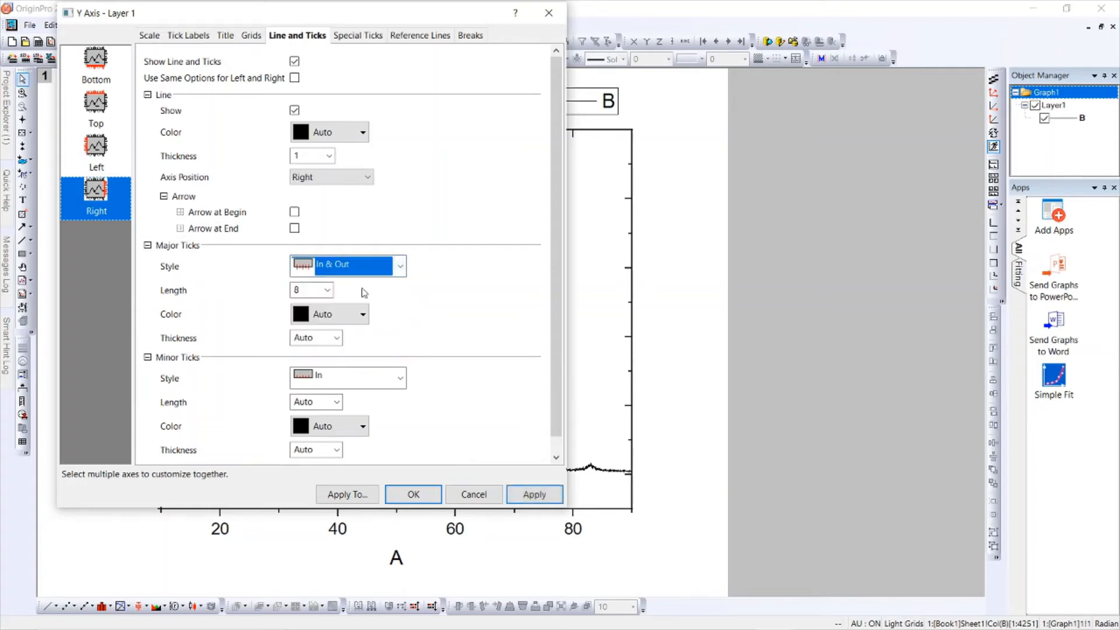
left_click(535, 497)
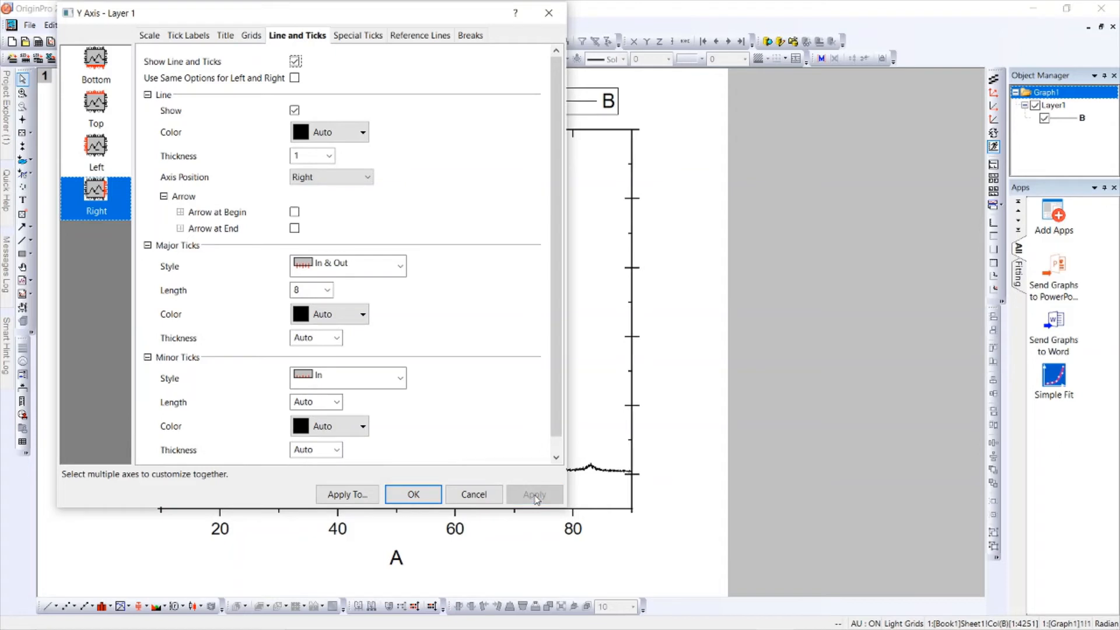
Set the right axis's major tick style to Out and apply it to the graph
left_click(400, 266)
left_click(384, 320)
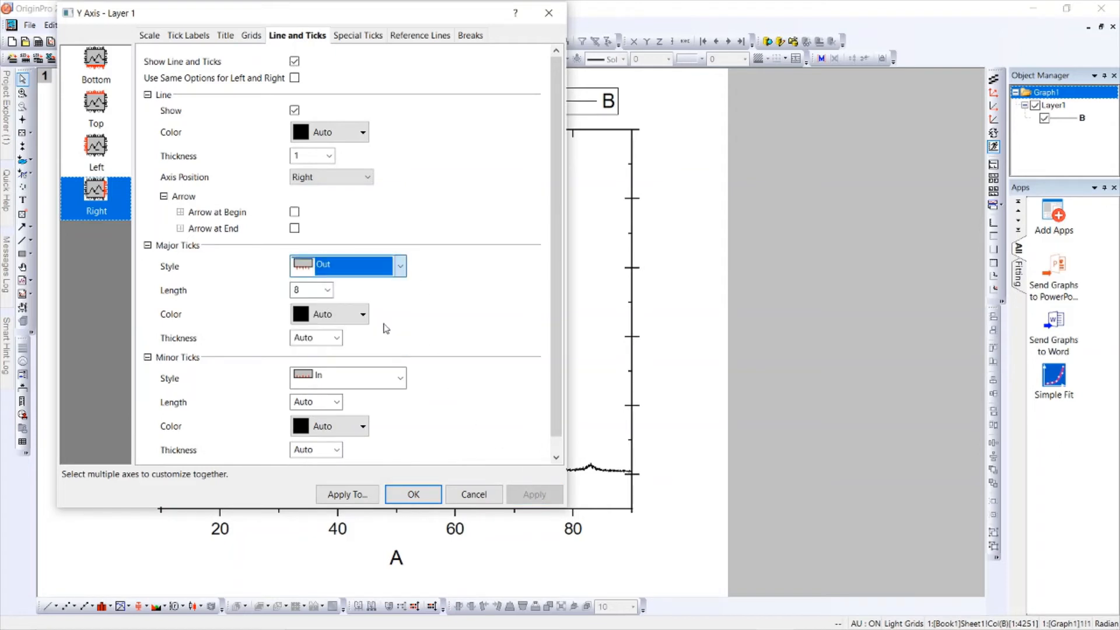
left_click(537, 500)
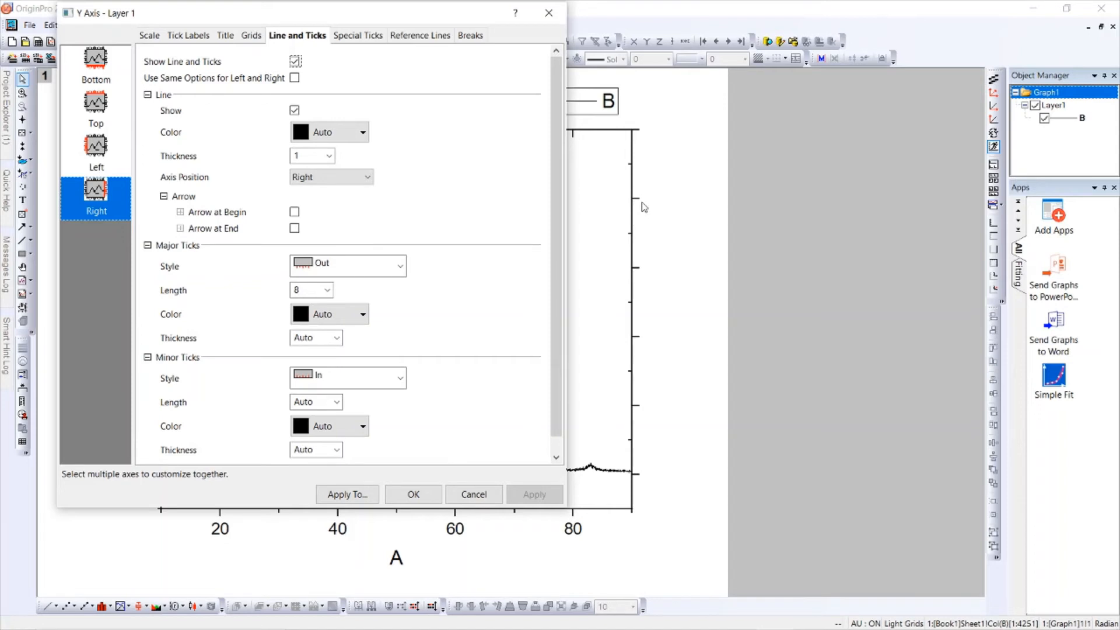
Set the right axis's major tick style to None and apply it to the graph
left_click(381, 273)
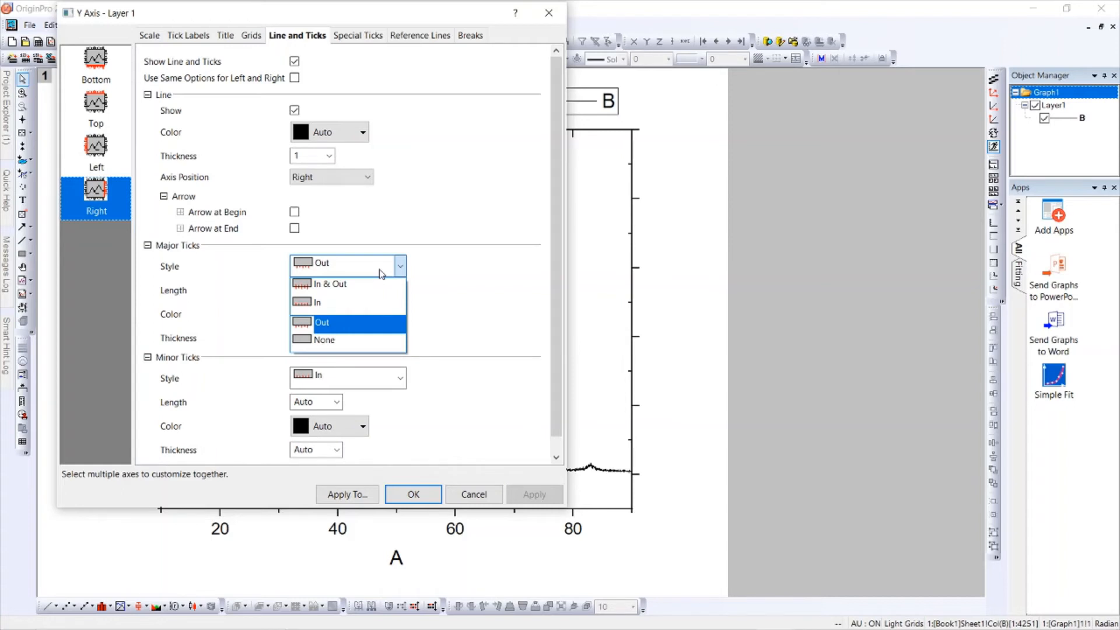
left_click(321, 340)
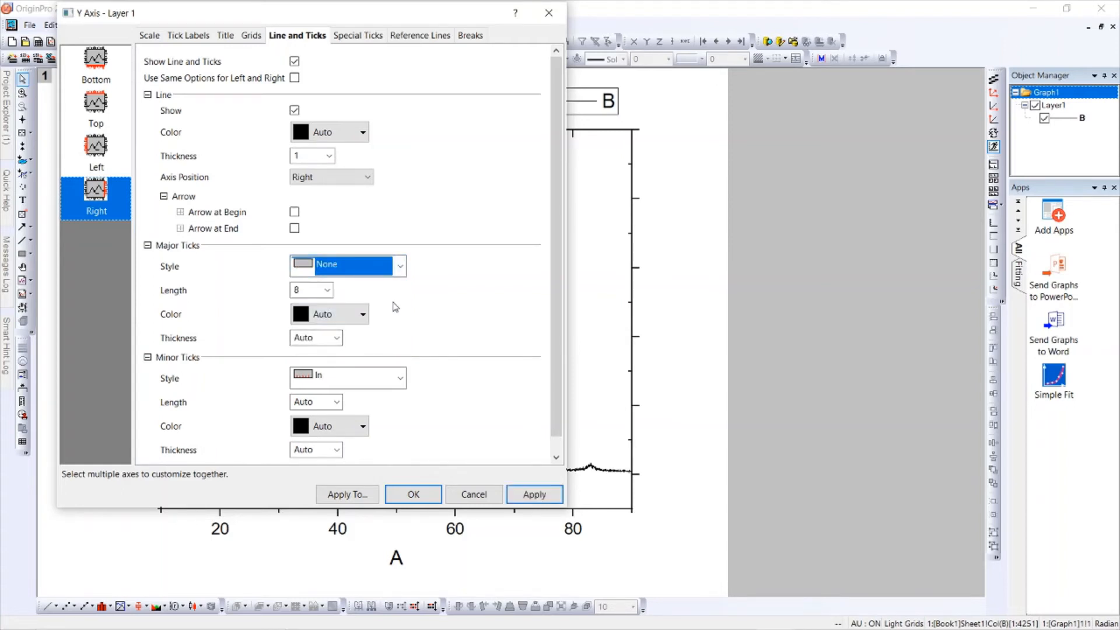
left_click(534, 497)
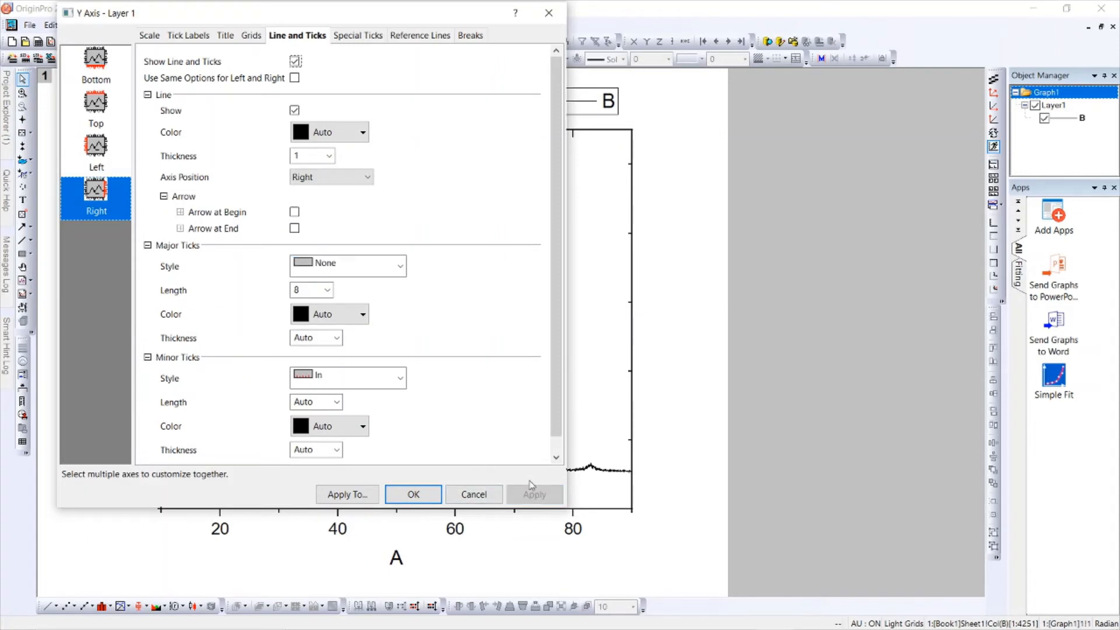
Set the right axis's major tick style to In and apply it to the graph
left_click(395, 271)
left_click(380, 309)
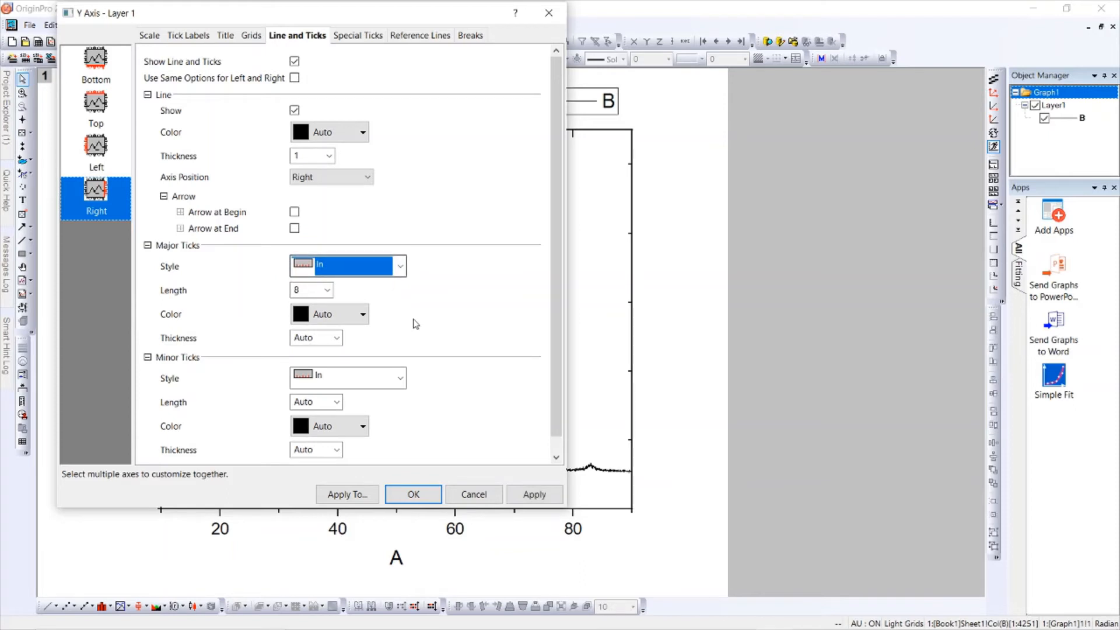
left_click(527, 500)
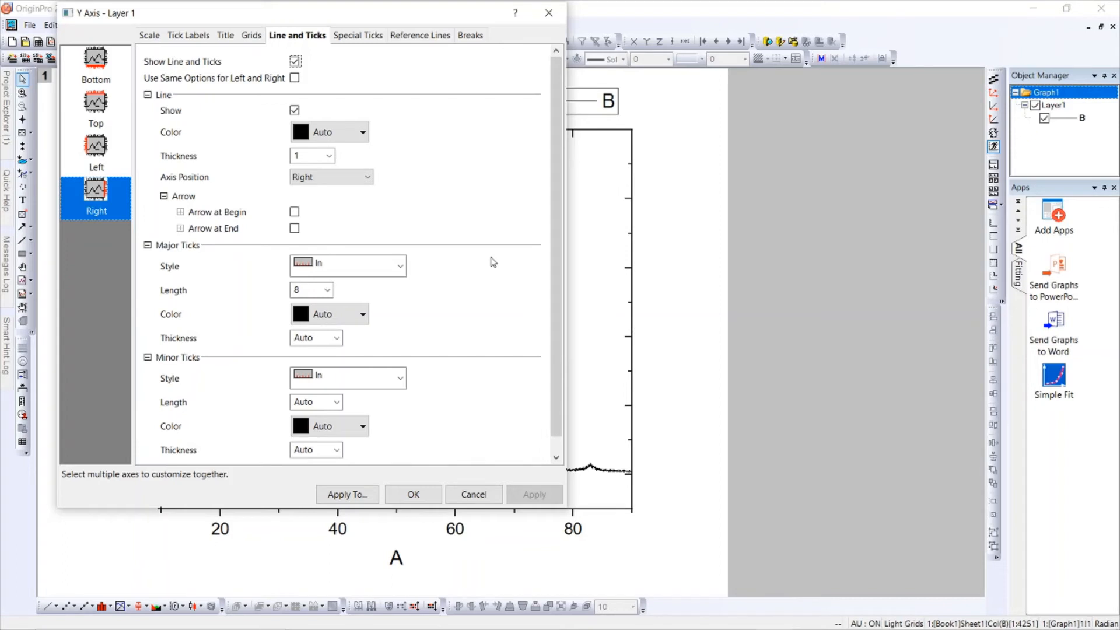
Set the right axis's major tick length to 5 and apply it to the graph
left_click(327, 290)
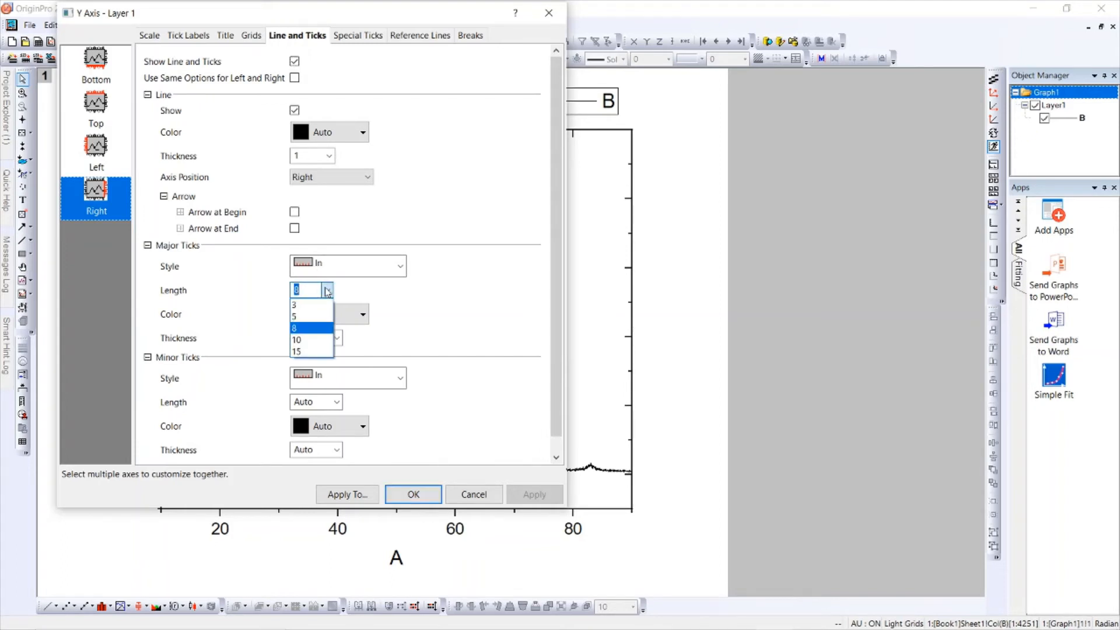
left_click(304, 316)
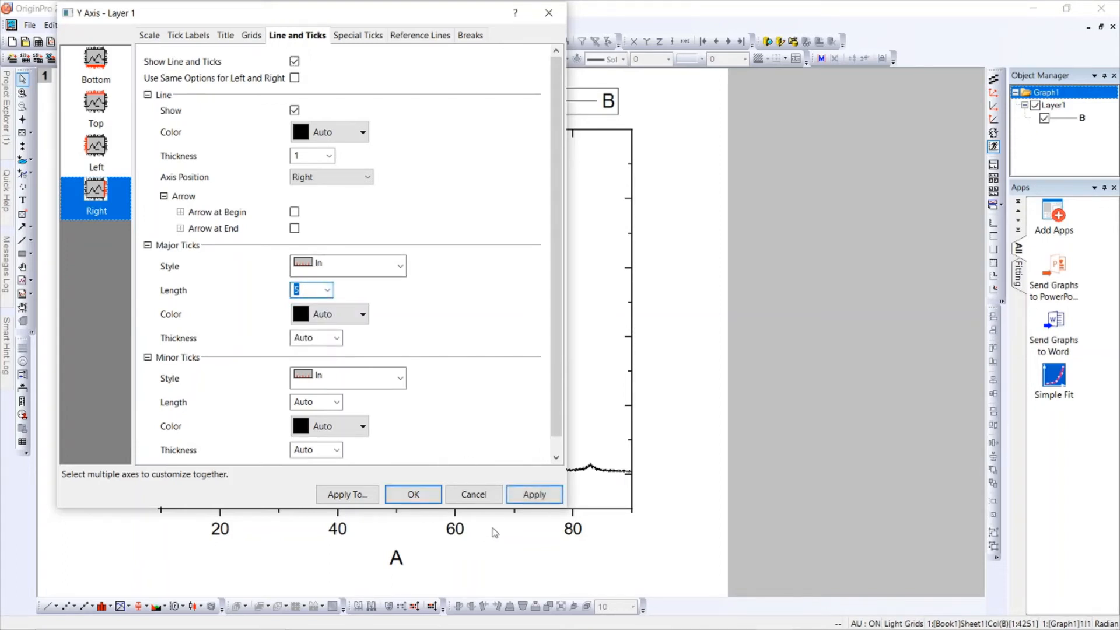
left_click(528, 495)
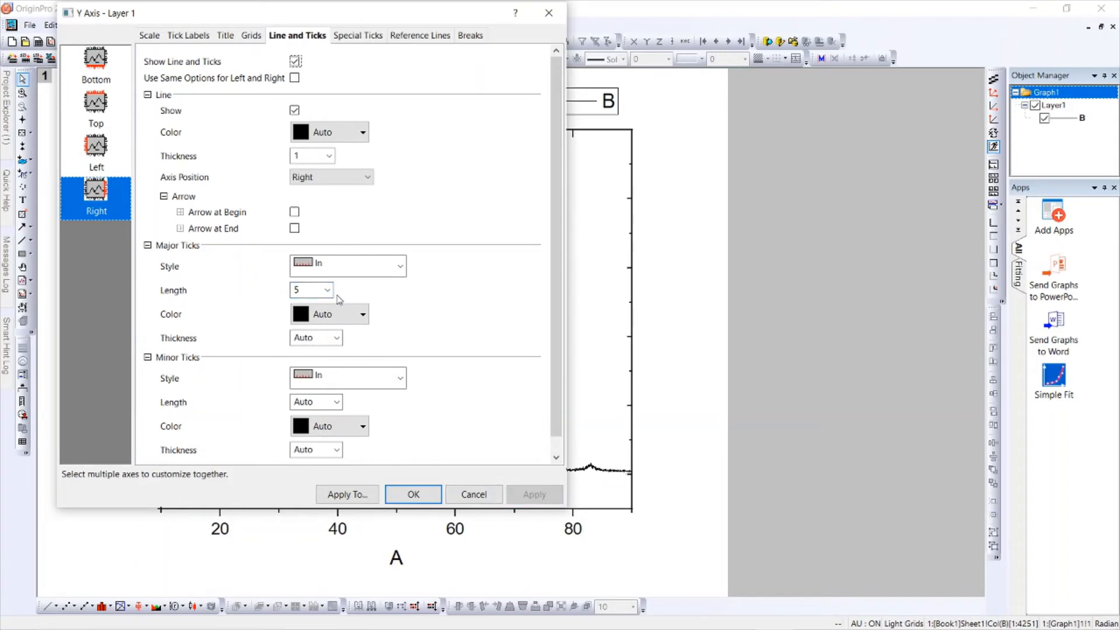
Set the right axis's major tick style to None and apply it to the graph
left_click(376, 270)
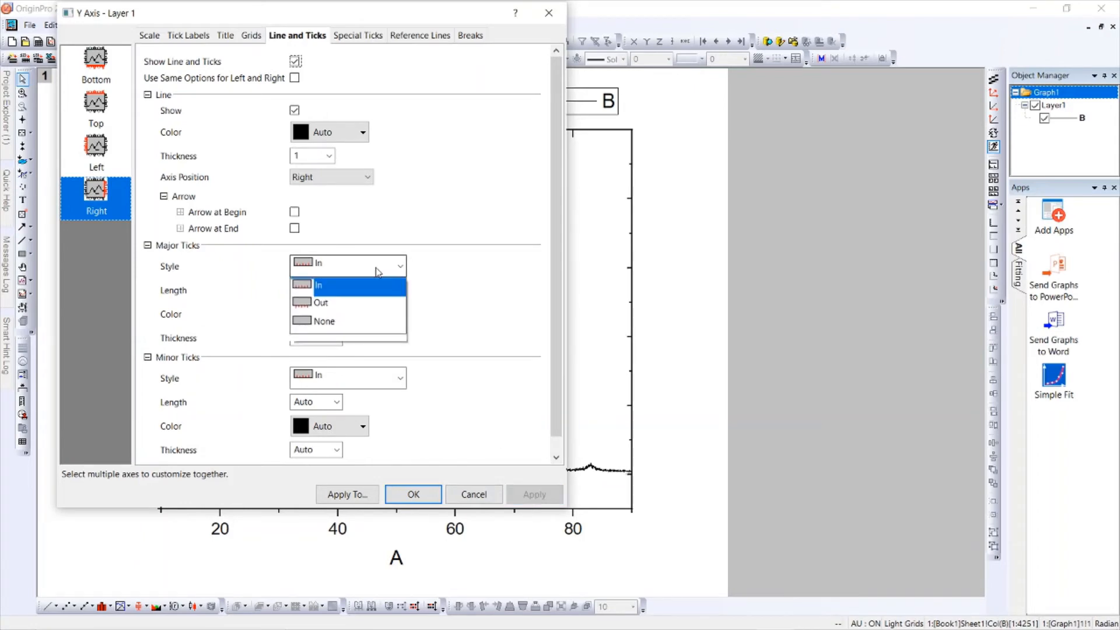
left_click(379, 341)
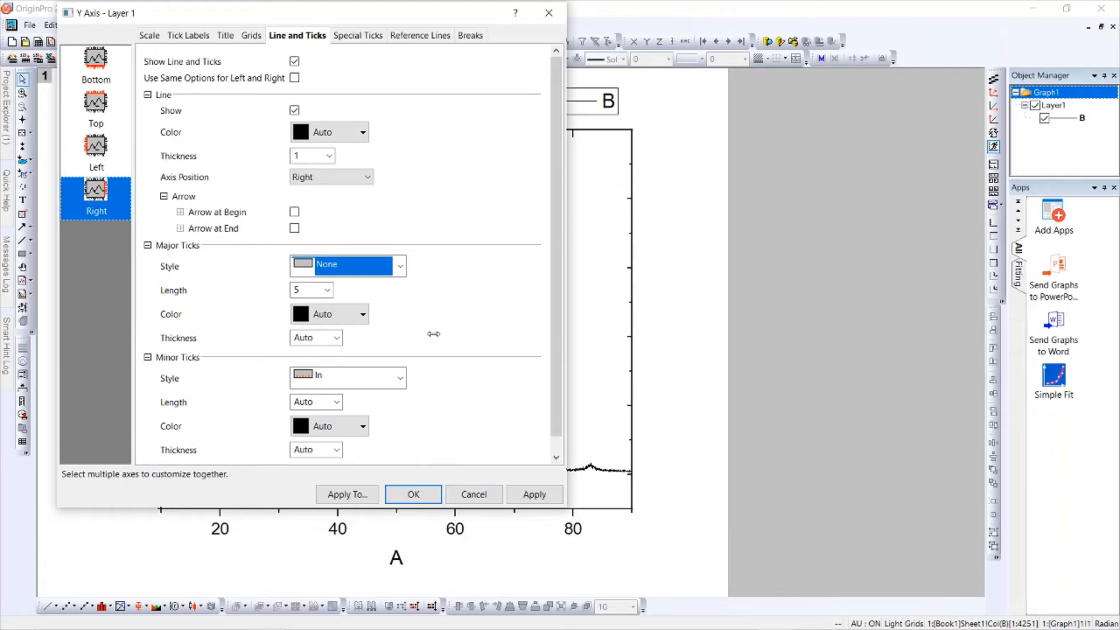
scroll(483, 417, "down", 1)
left_click(534, 494)
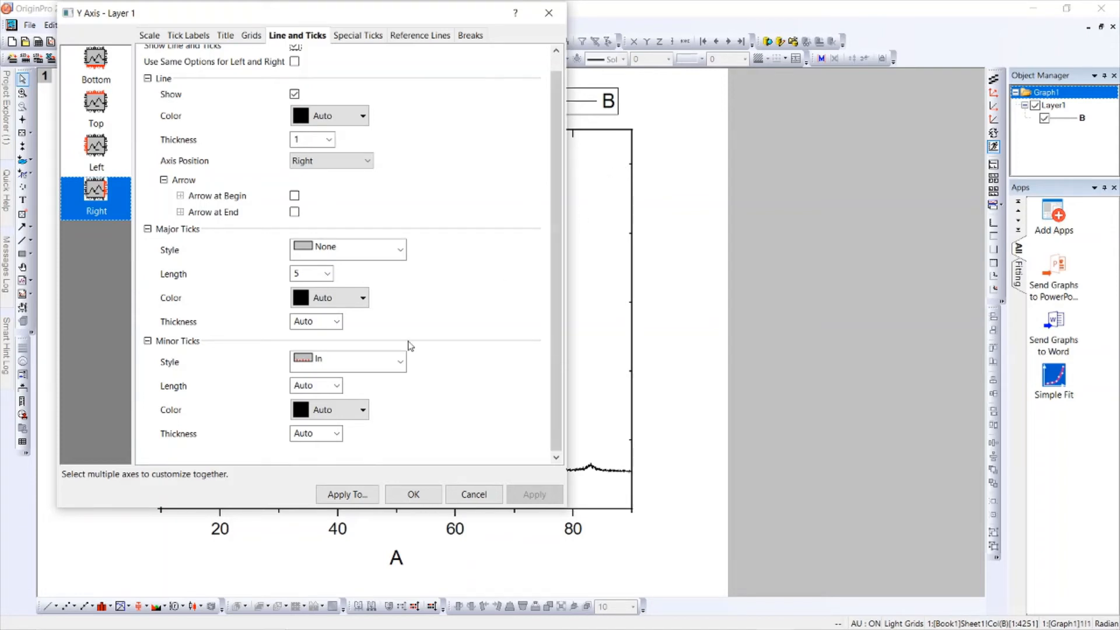
Set the right axis's minor tick style to None, apply it and close the axis settings
left_click(370, 371)
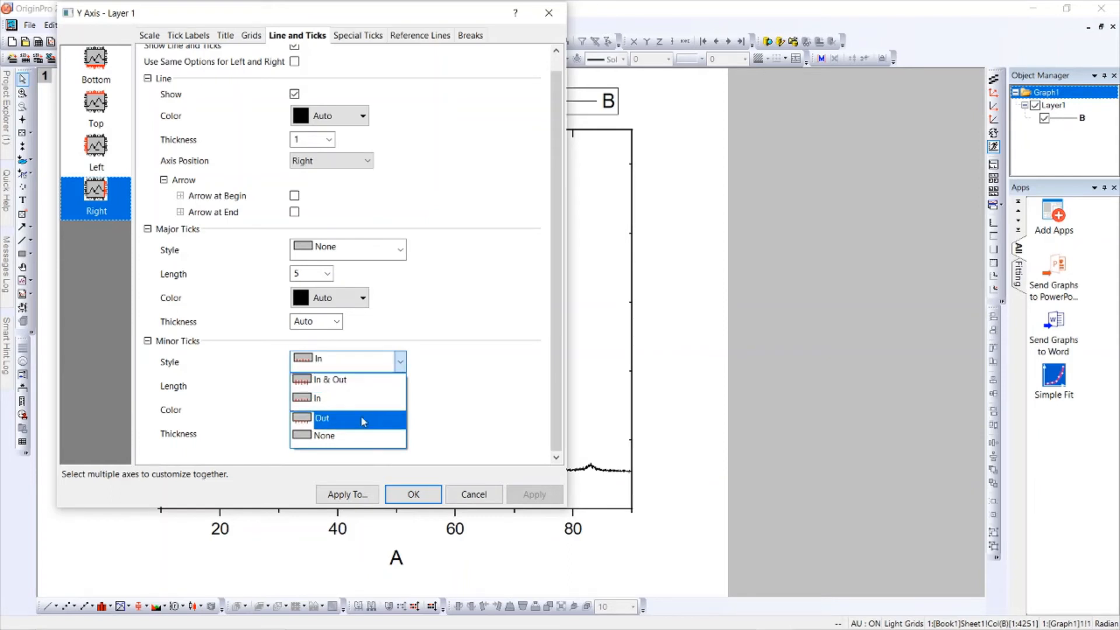
left_click(464, 404)
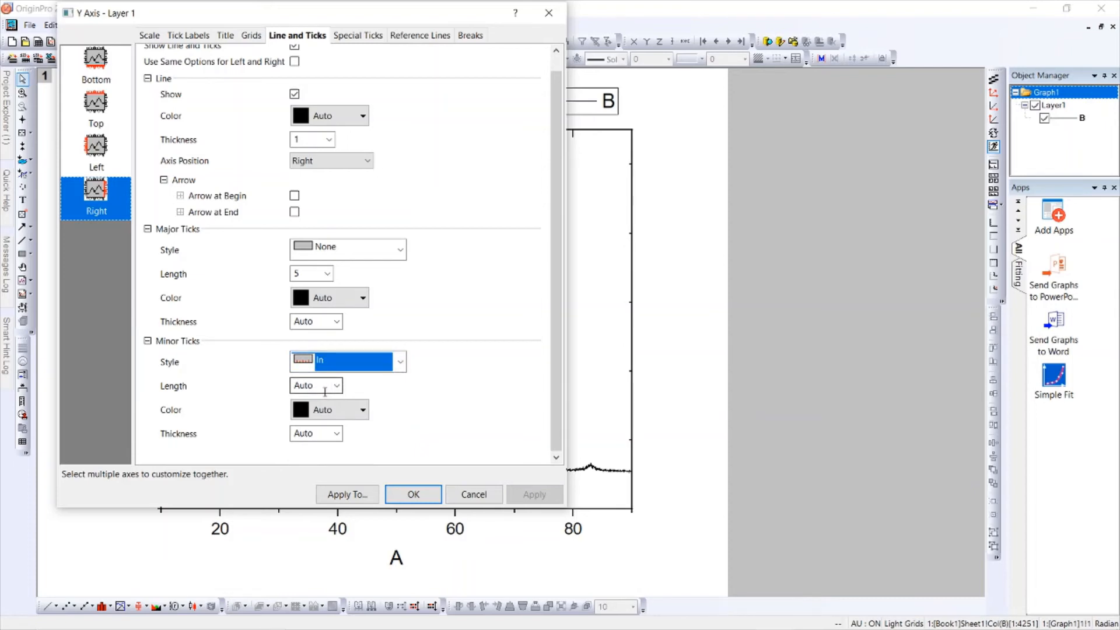
left_click(399, 362)
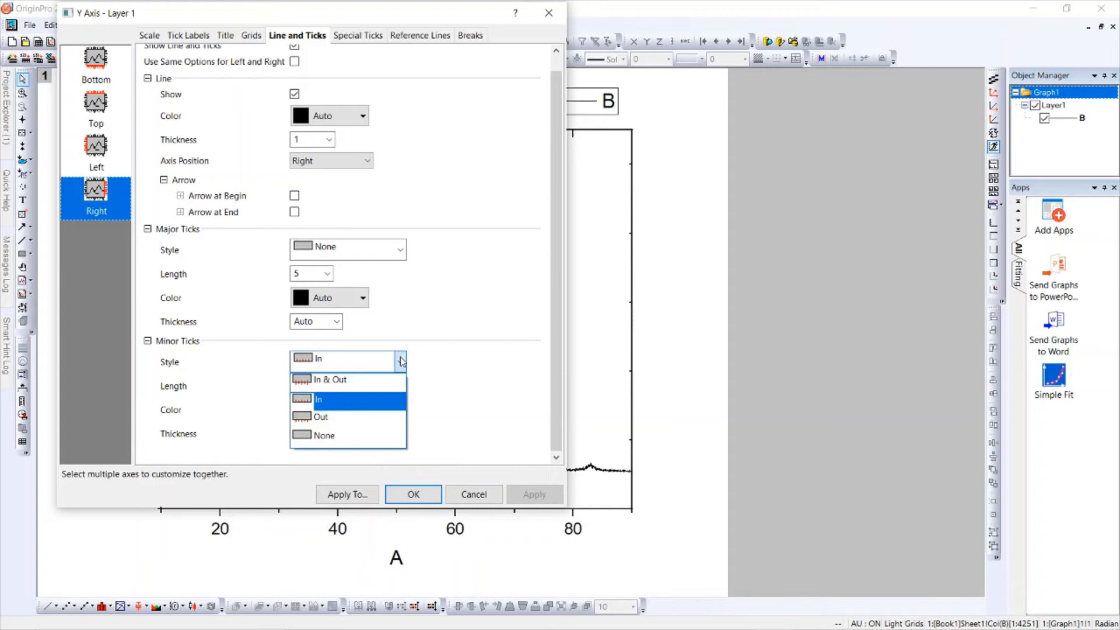
left_click(371, 437)
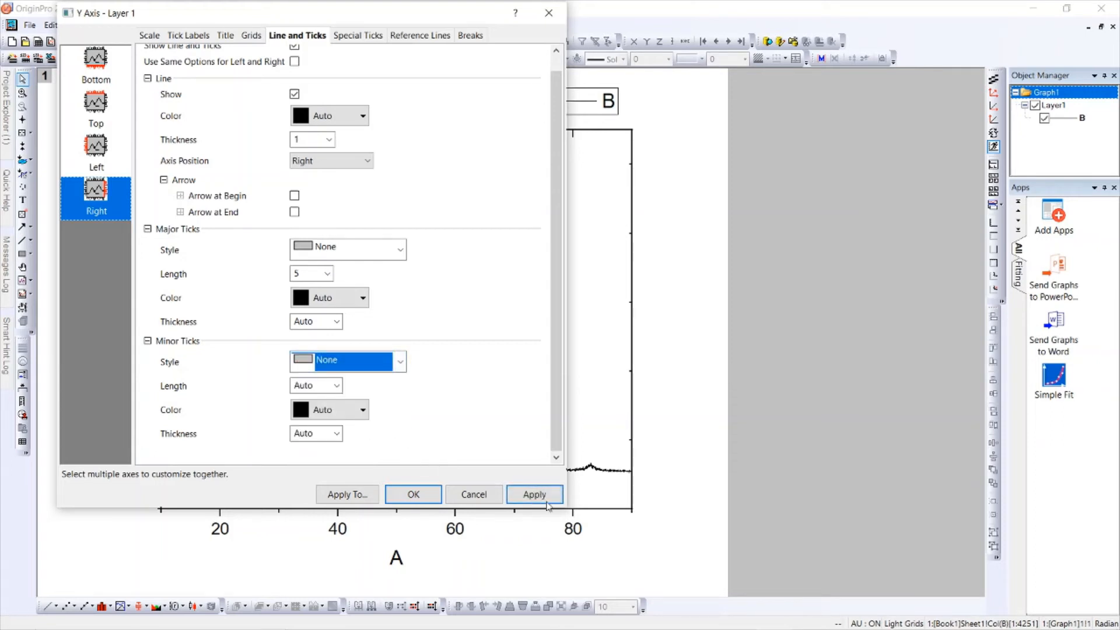
left_click(546, 500)
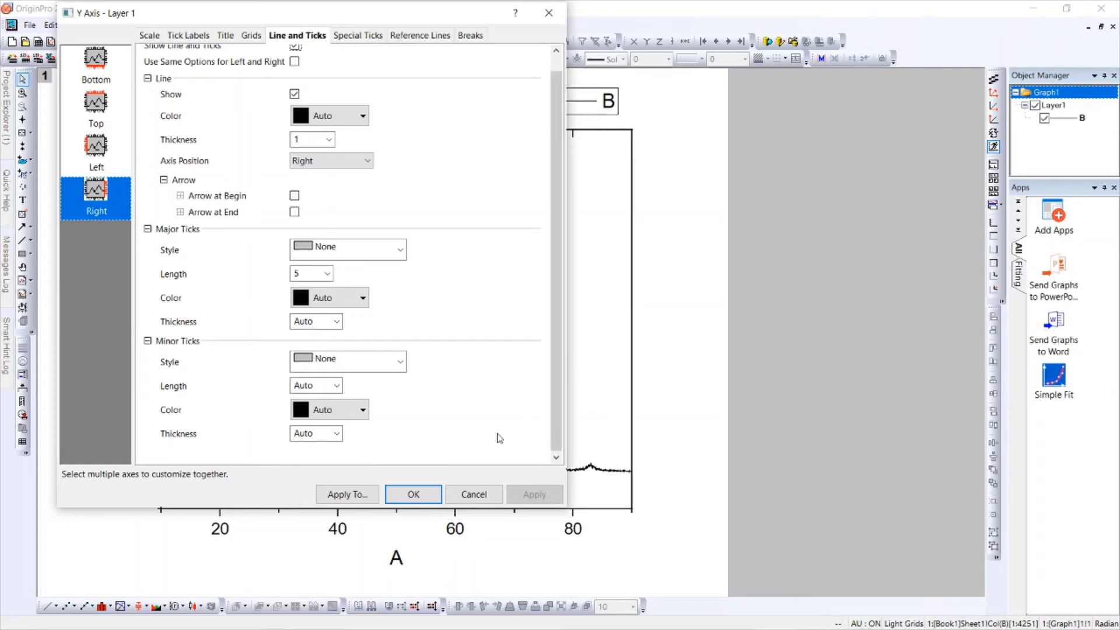
left_click(414, 501)
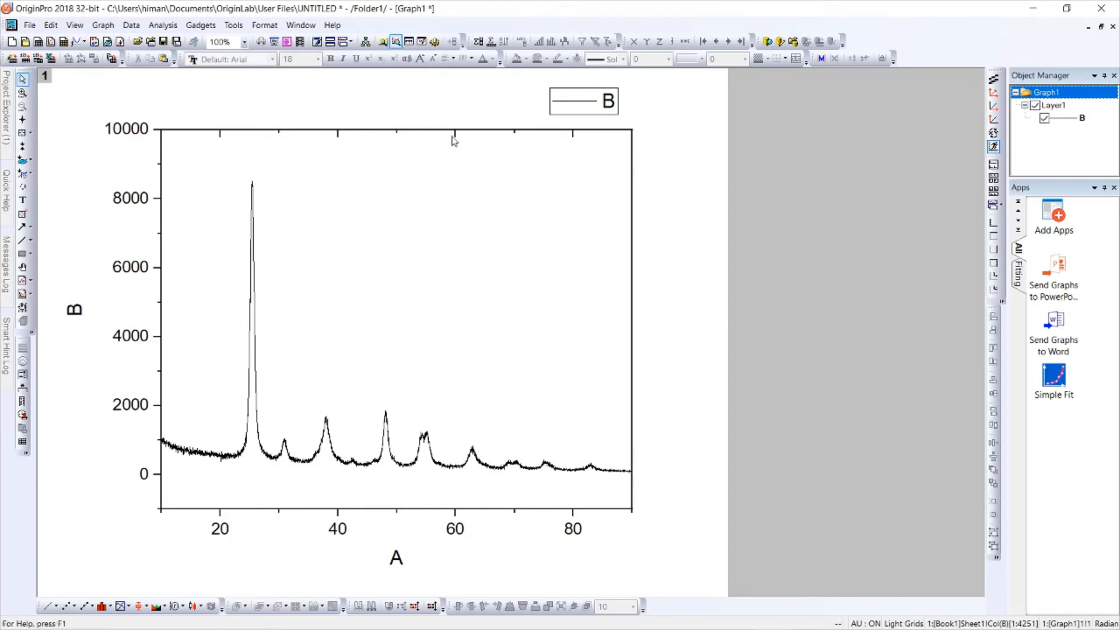
Set both the major and minor tick styles of the top axis to None and confirm the axis settings
left_click(324, 130)
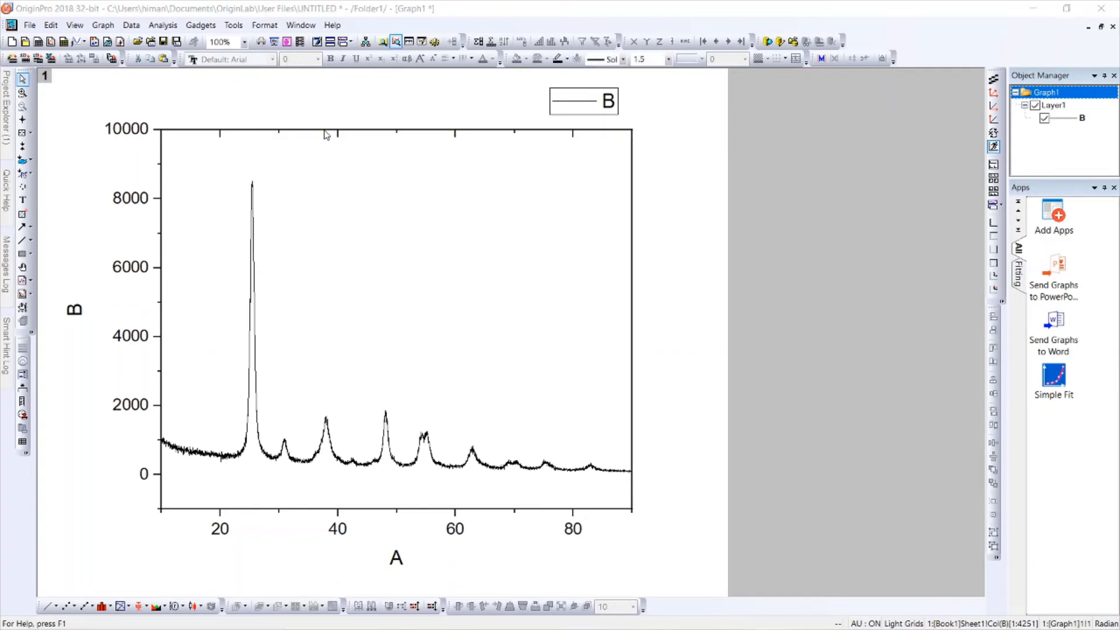
double_click(325, 131)
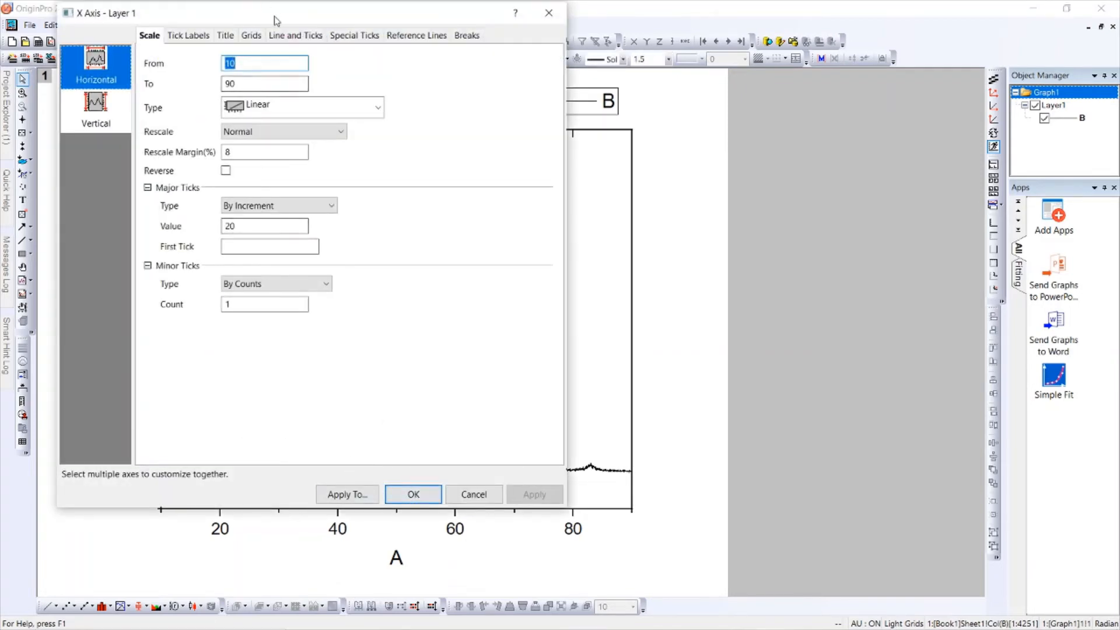
left_click(285, 37)
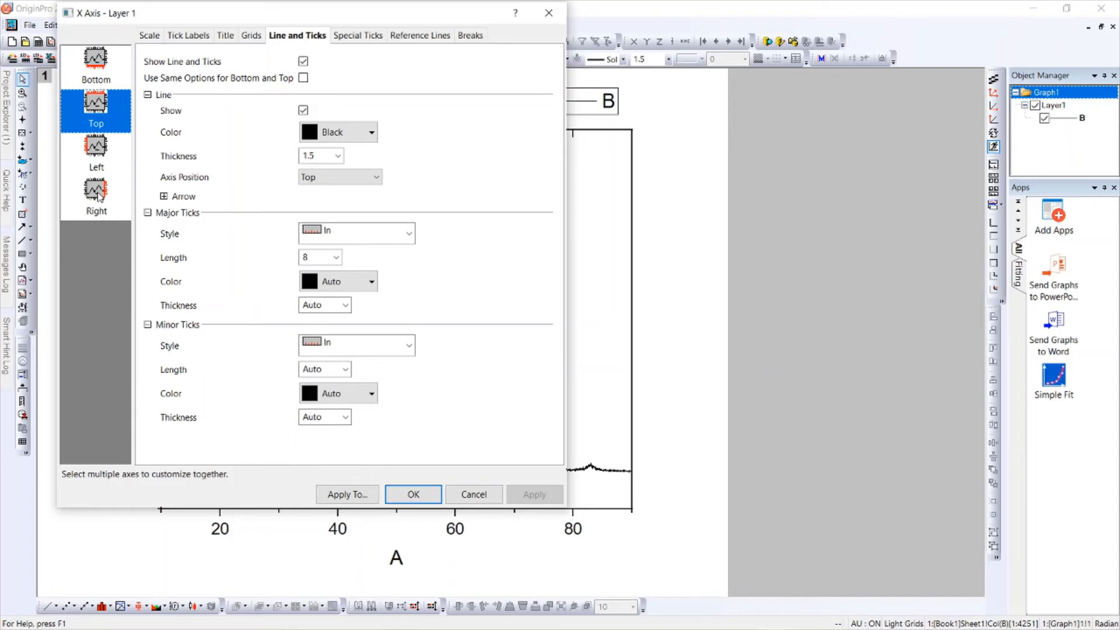
left_click_drag(282, 5, 451, 3)
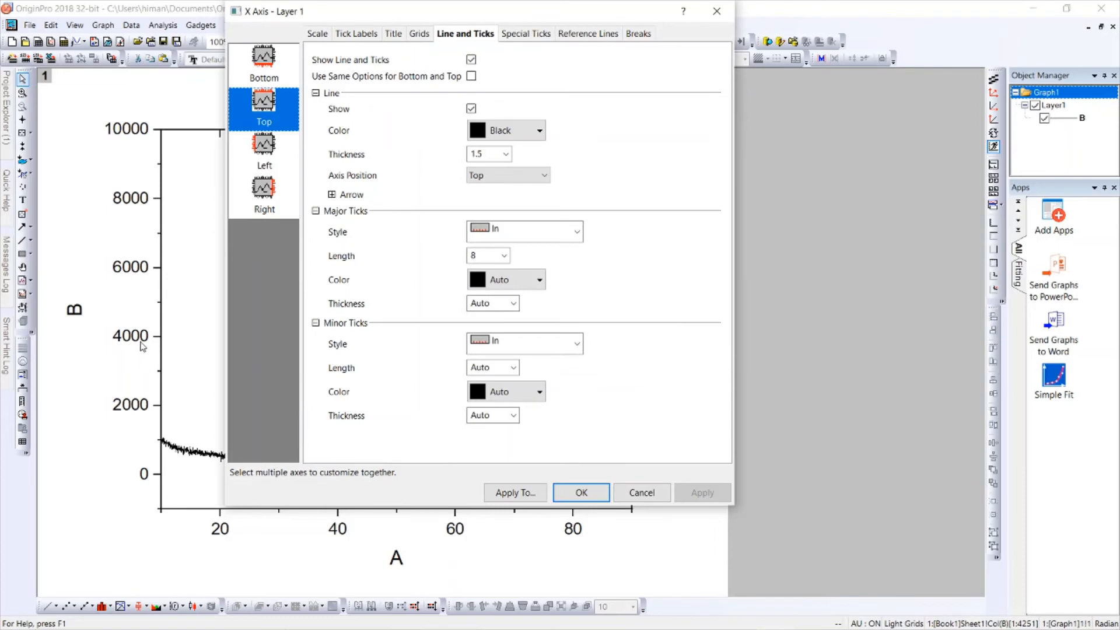
left_click_drag(380, 21, 406, 24)
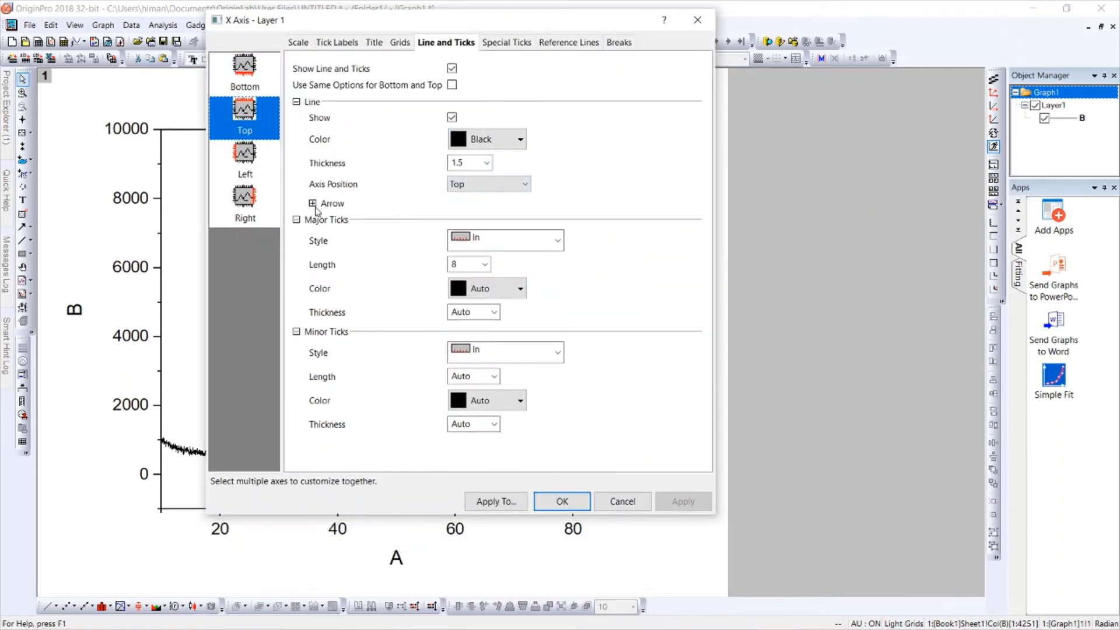
left_click(545, 248)
left_click(496, 313)
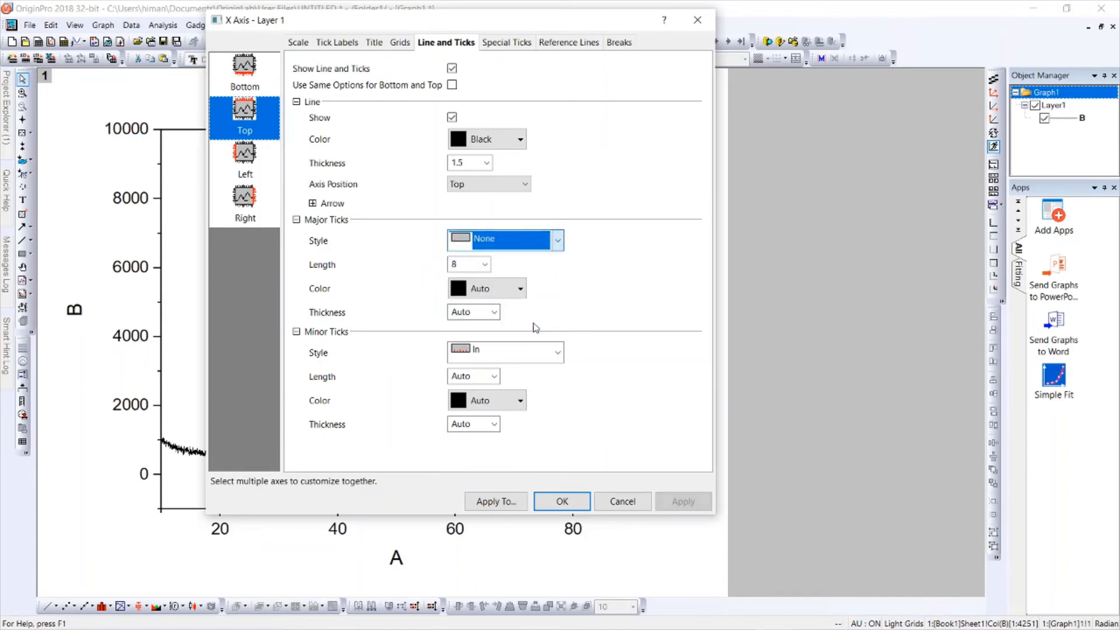
left_click(537, 351)
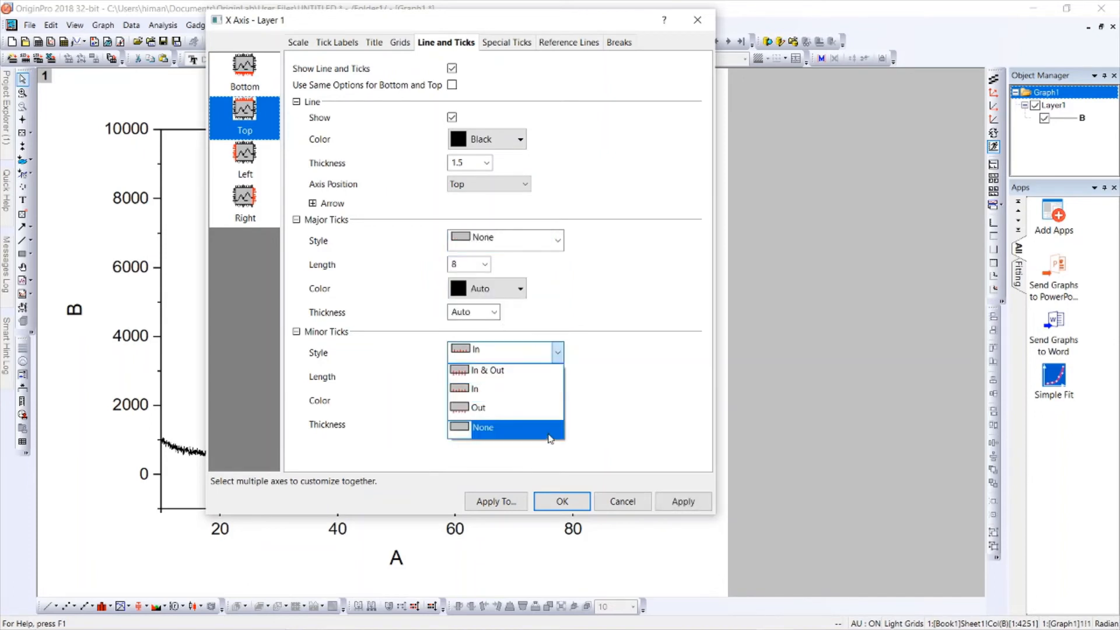
left_click(548, 436)
left_click(674, 503)
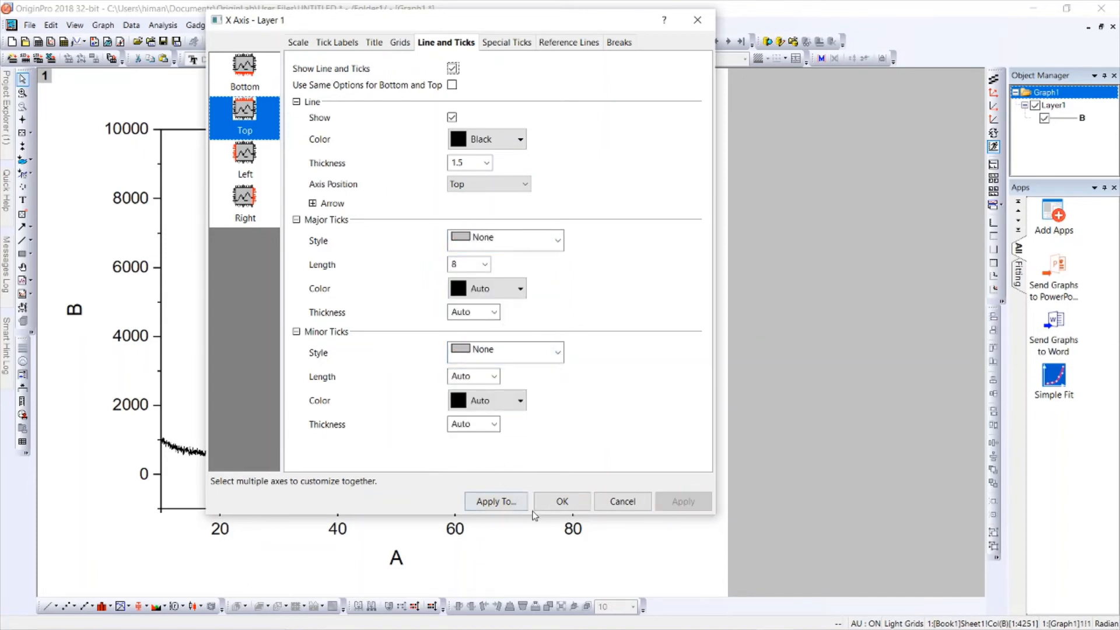
left_click(562, 502)
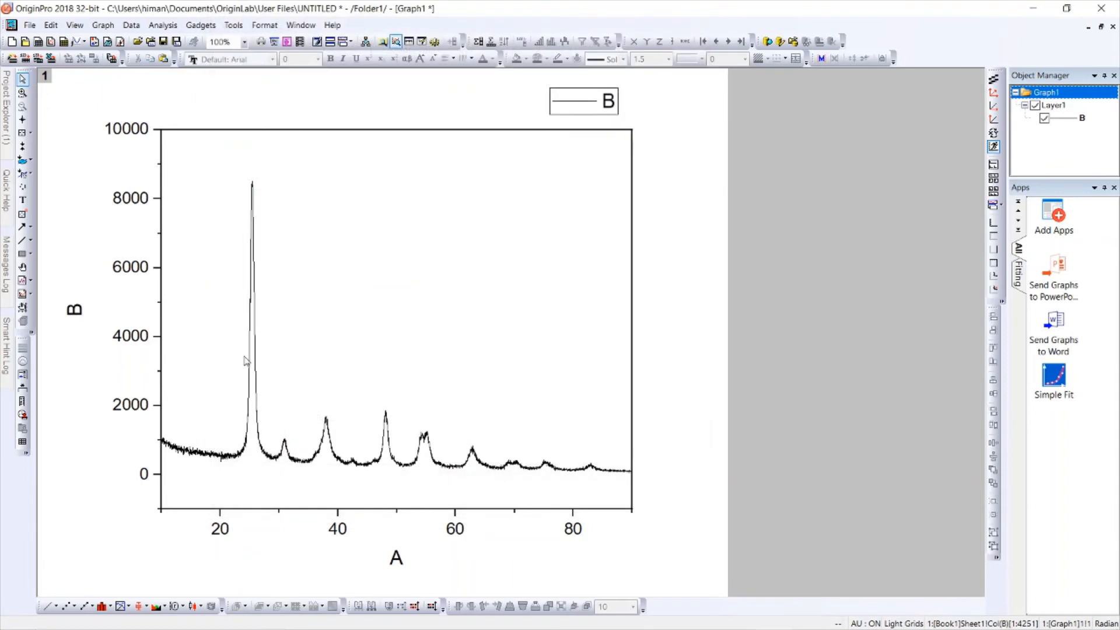
Delete the left Y axis's tick labels and set its major and minor tick styles to None
left_click(140, 340)
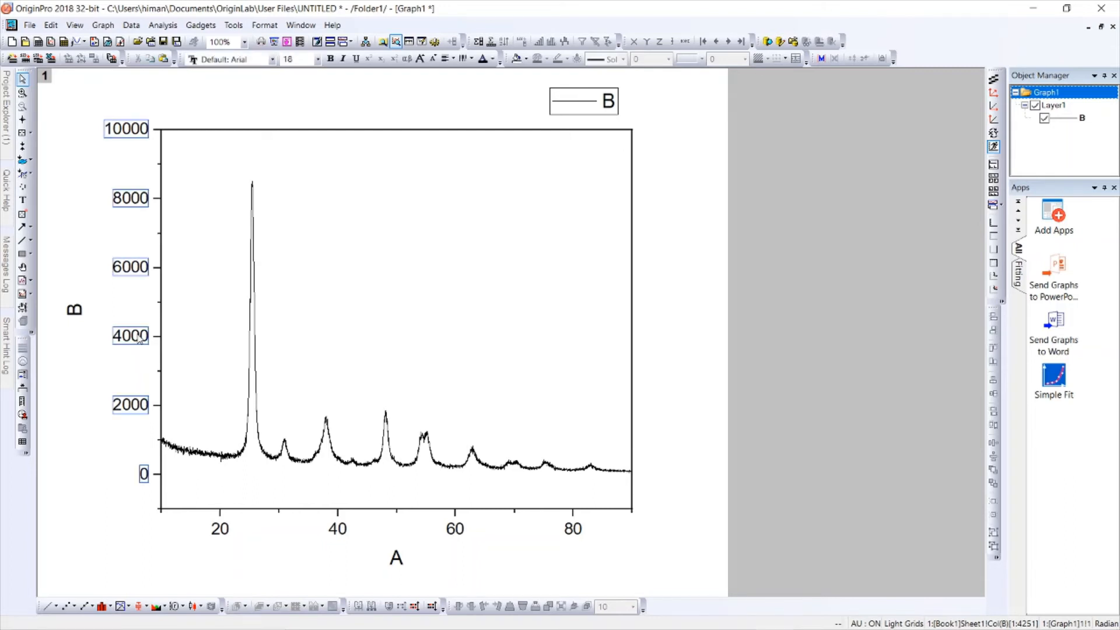
key("Delete")
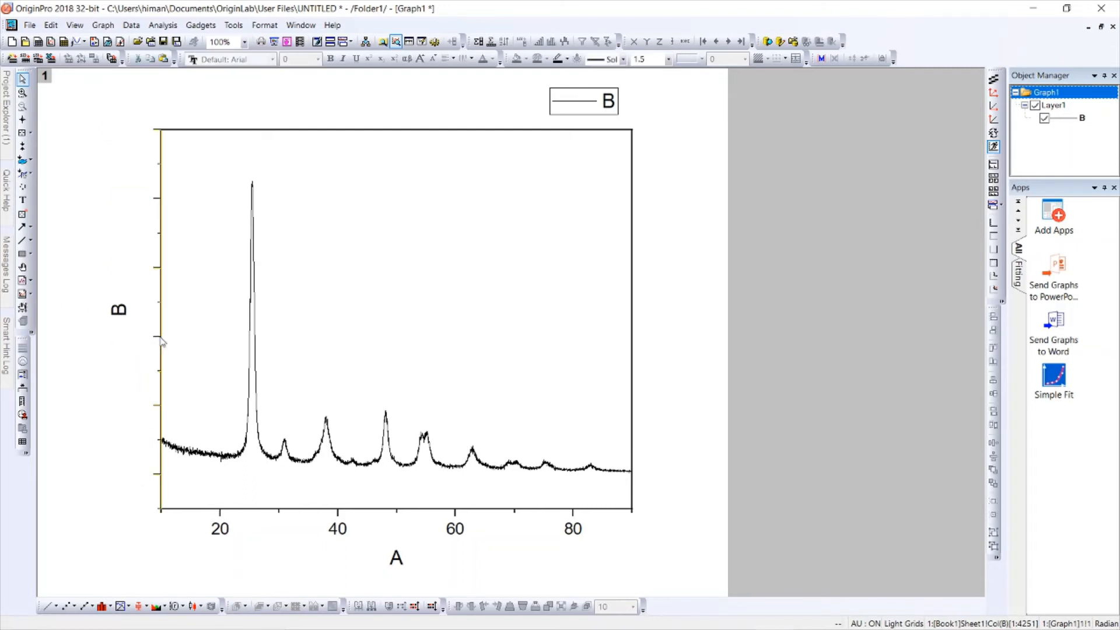
double_click(159, 339)
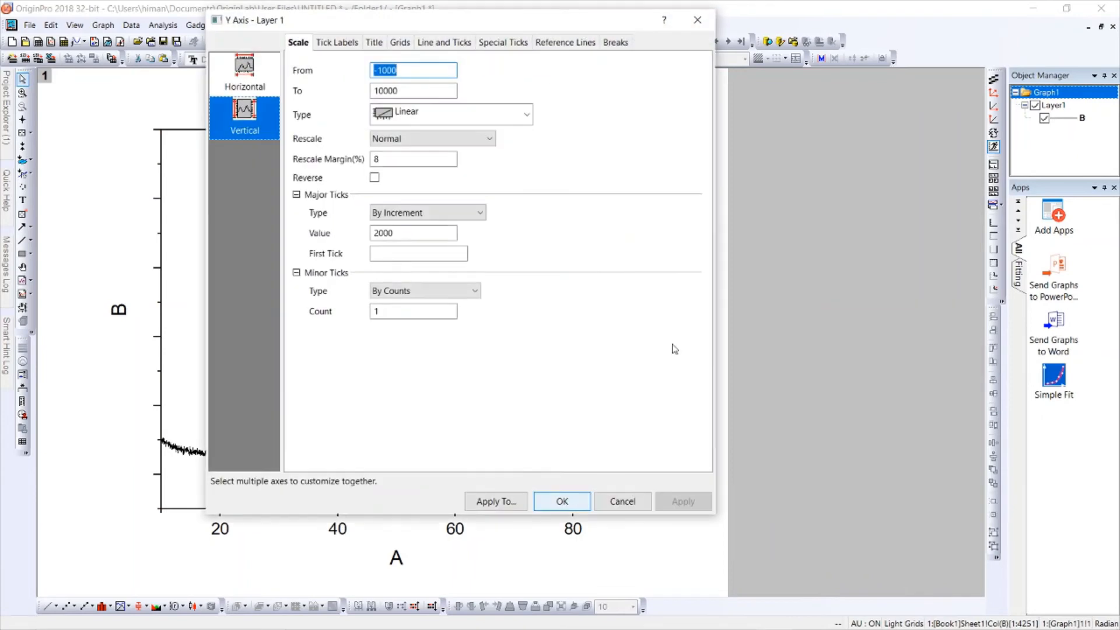
left_click(449, 46)
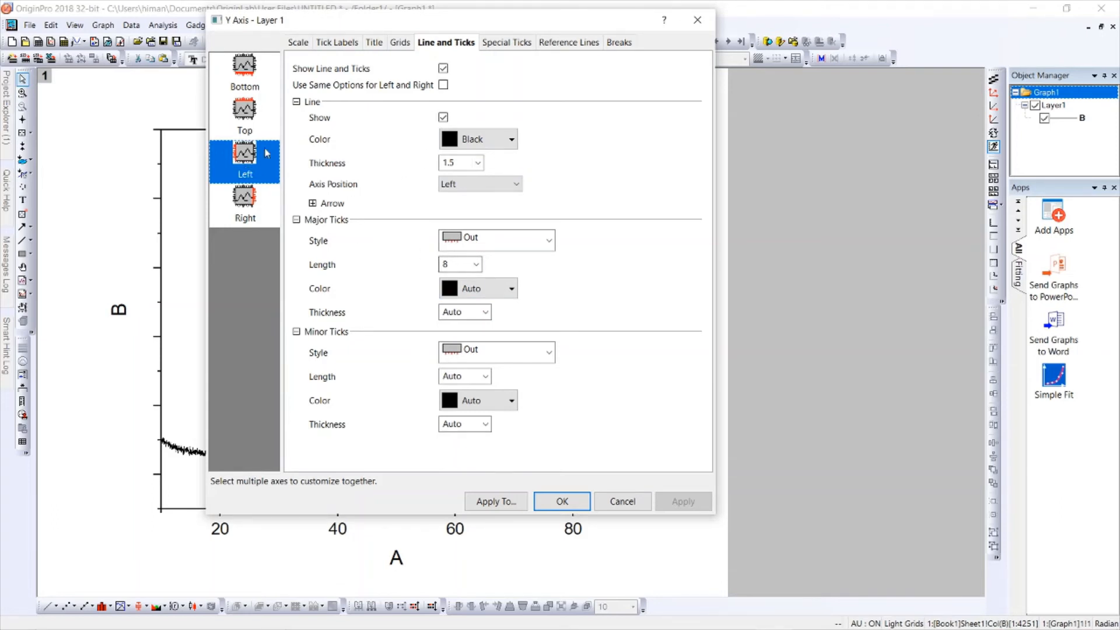
left_click(506, 241)
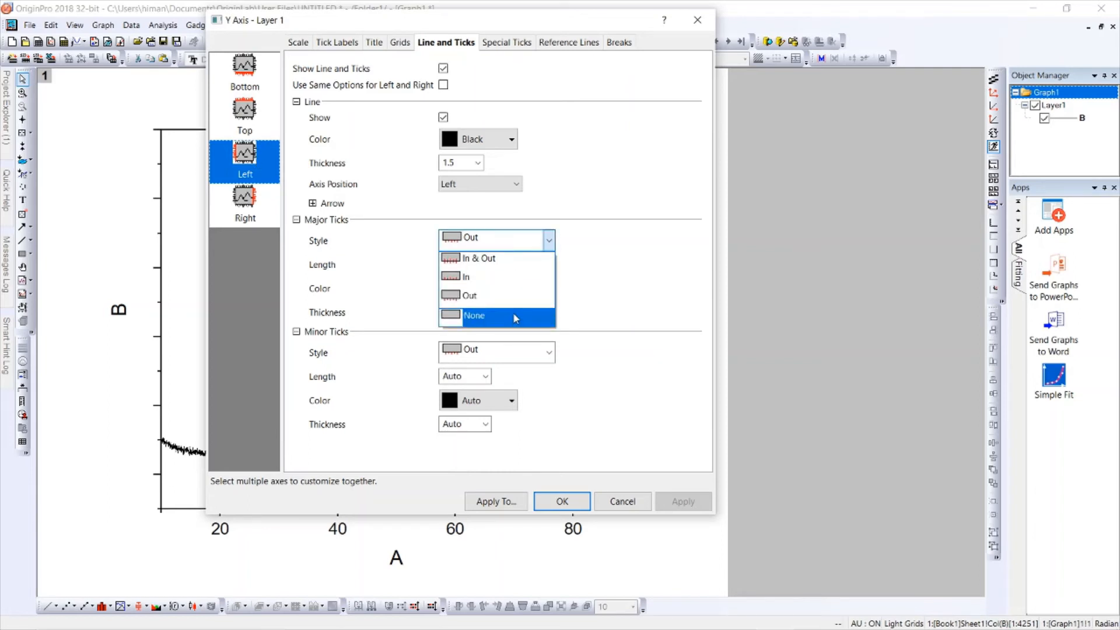
left_click(512, 313)
left_click(532, 351)
left_click(535, 432)
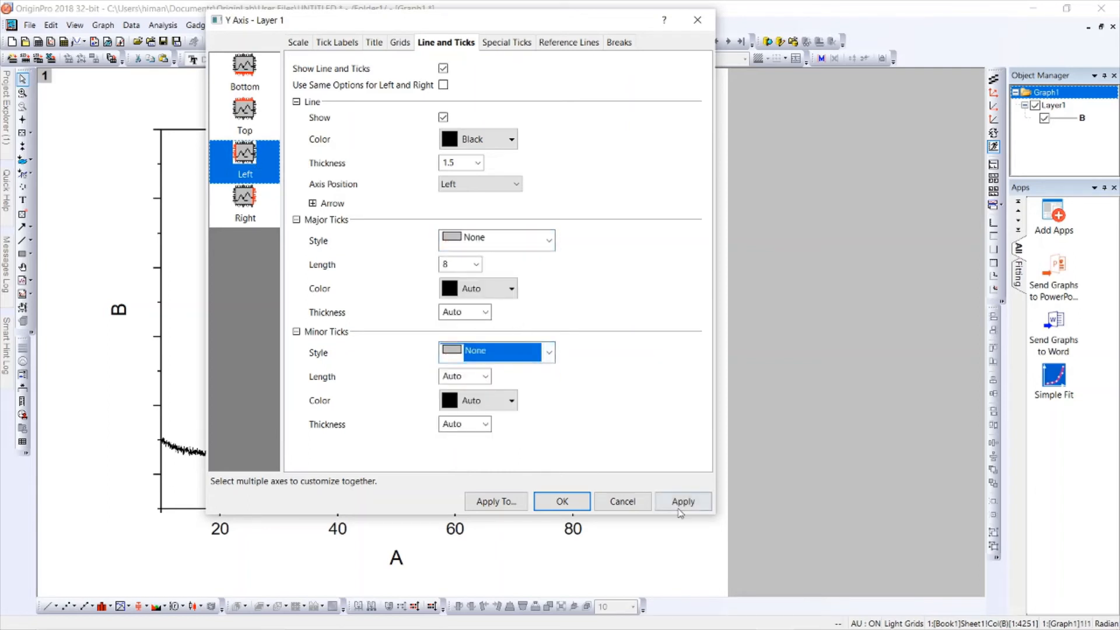
left_click(686, 507)
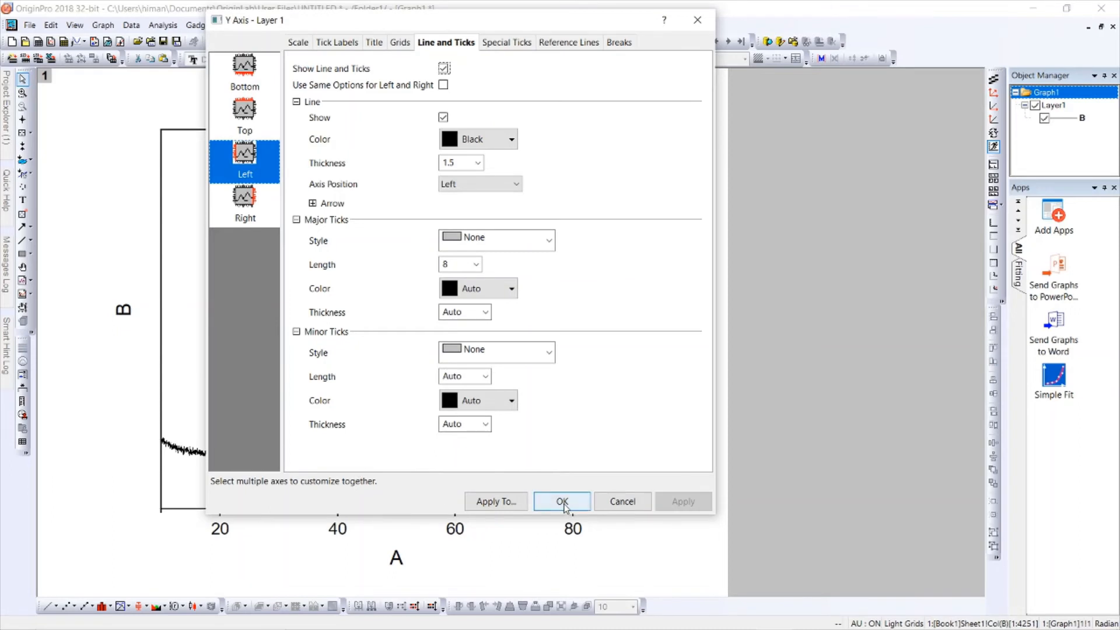
left_click(561, 501)
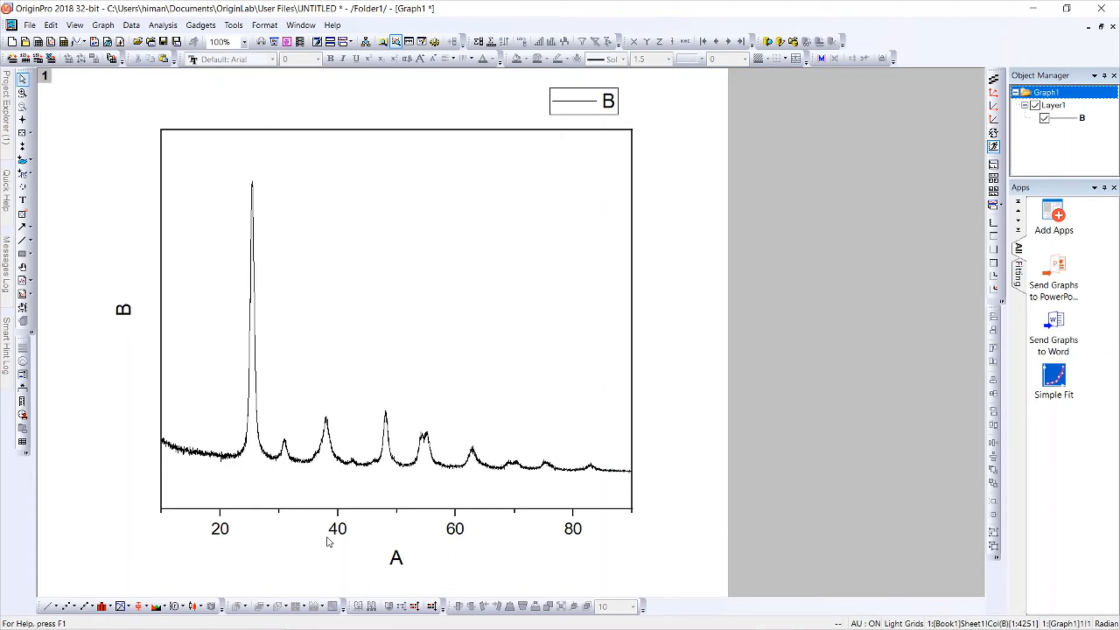
Replace the X-axis title with the text "2theta(degree)"
double_click(395, 557)
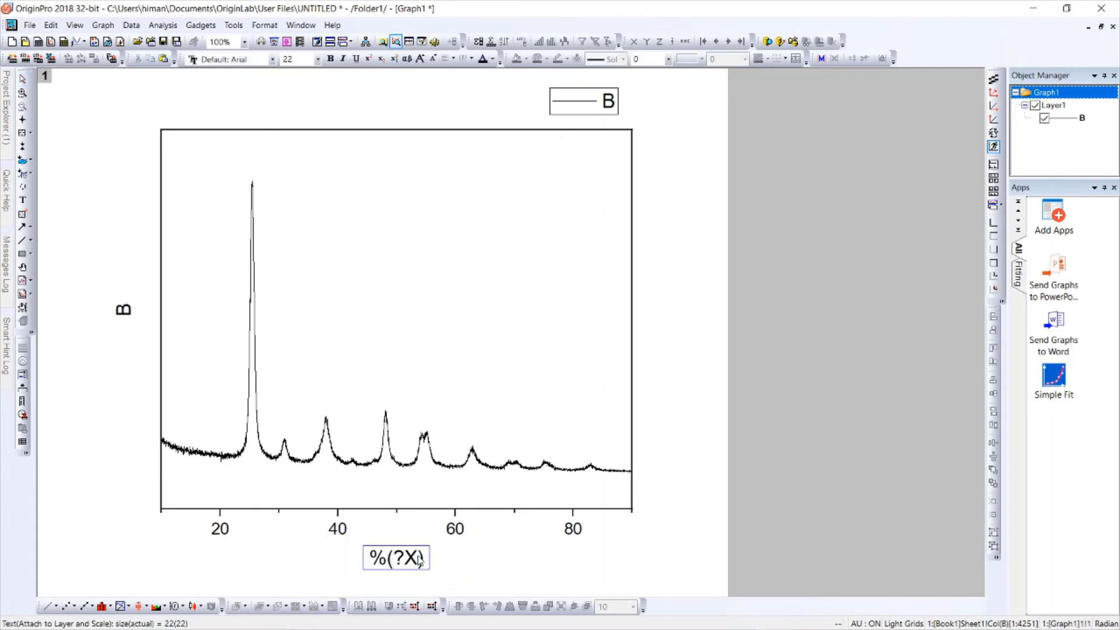
left_click(424, 562)
key("BackSpace")
key("BackSpace")
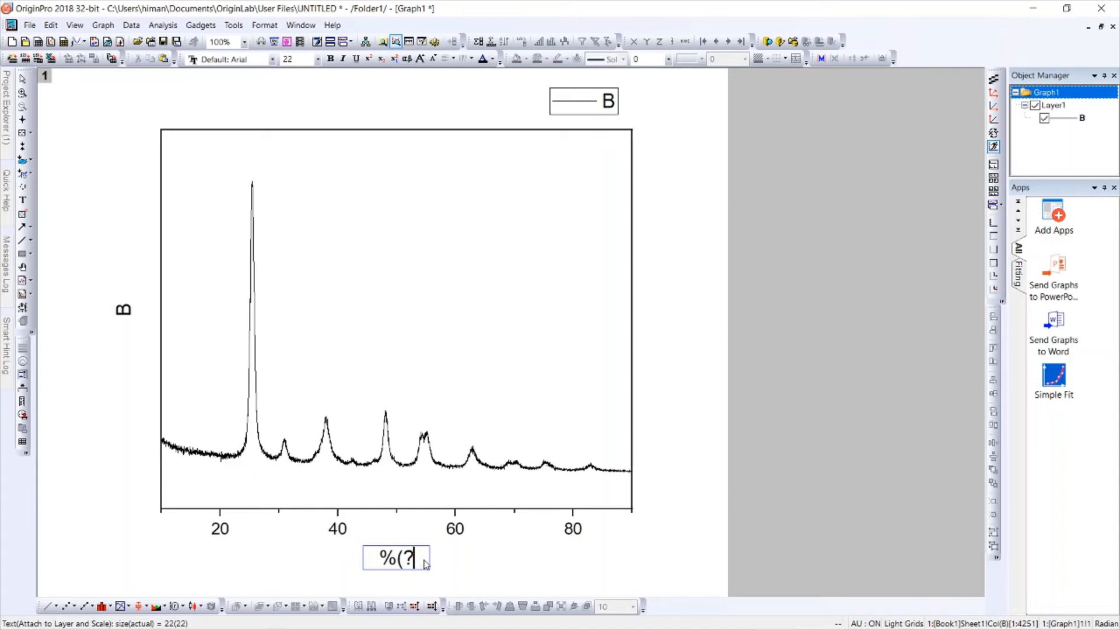
key("BackSpace")
key("BackSpace")
key("BackSpace")
type("2theta")
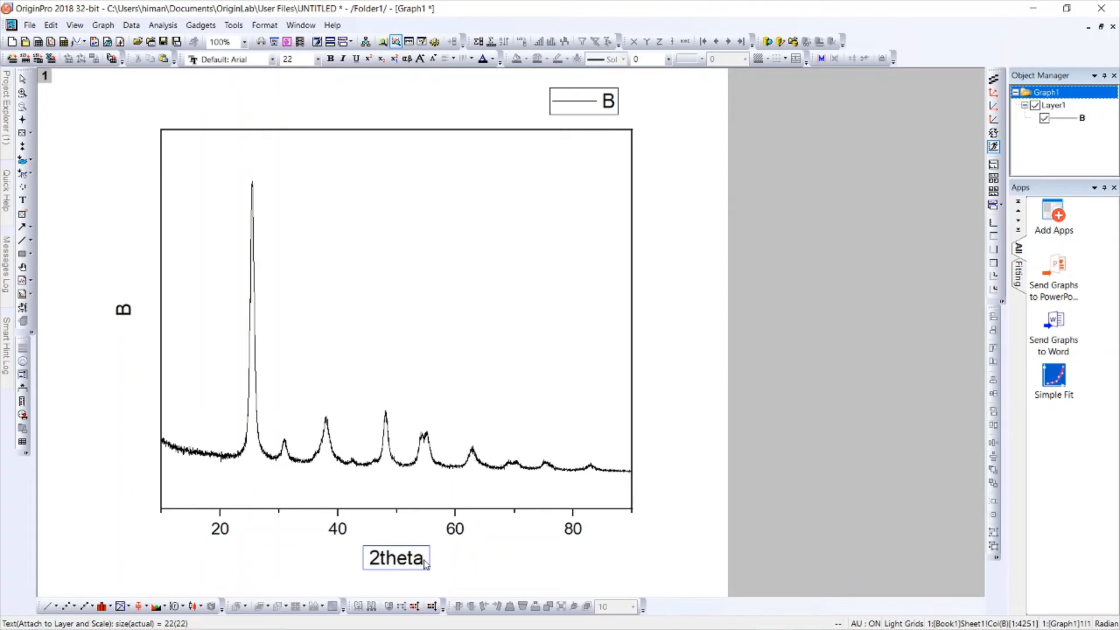
type("(")
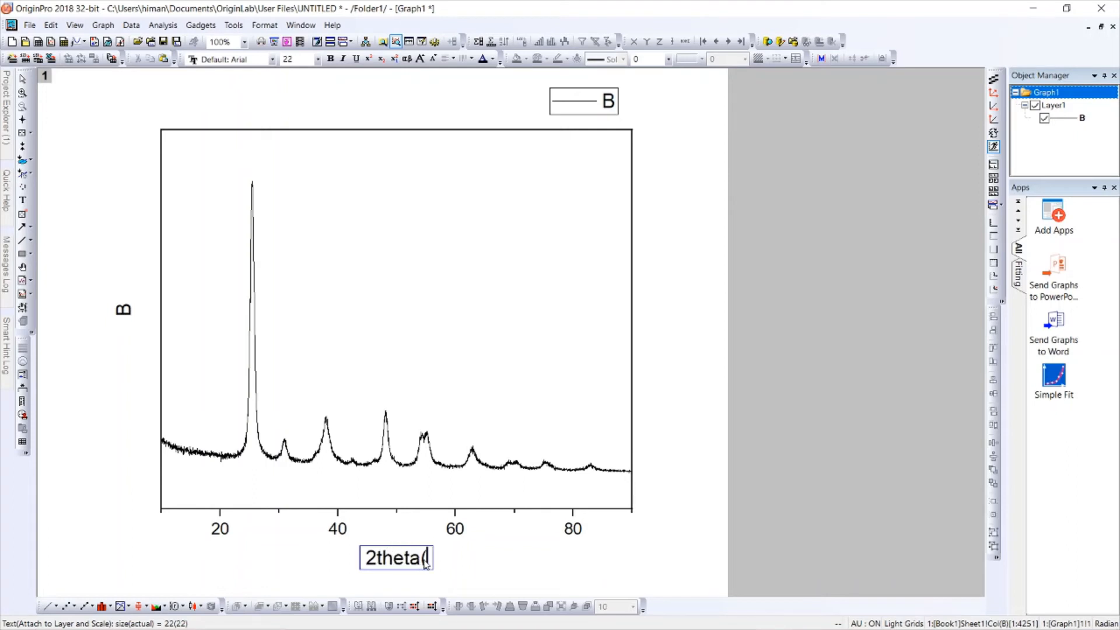
type("deg")
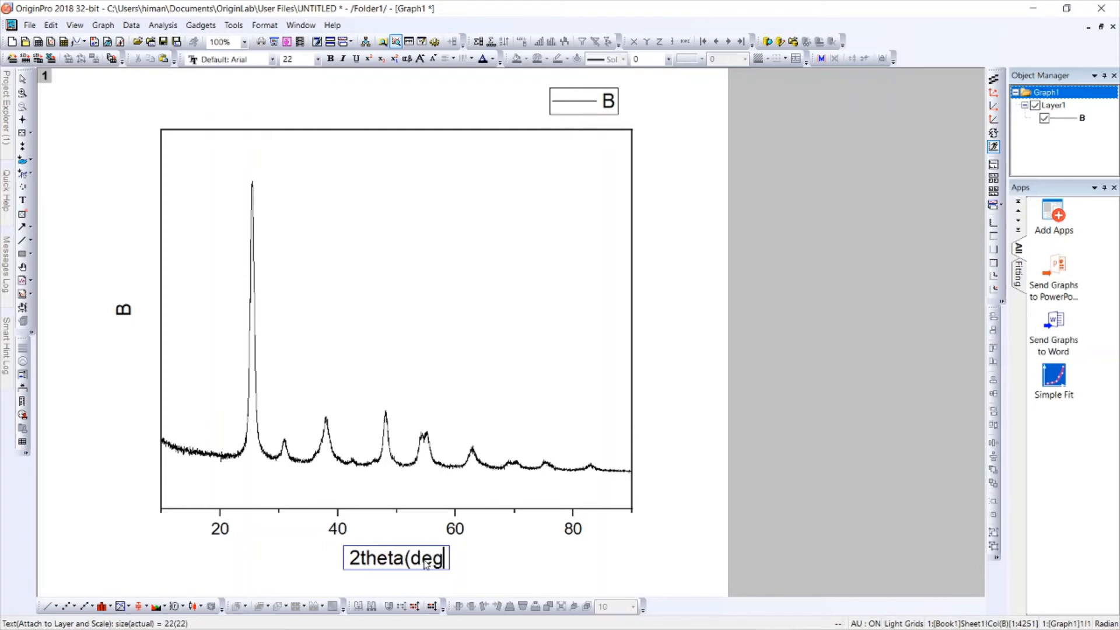
type("ree)")
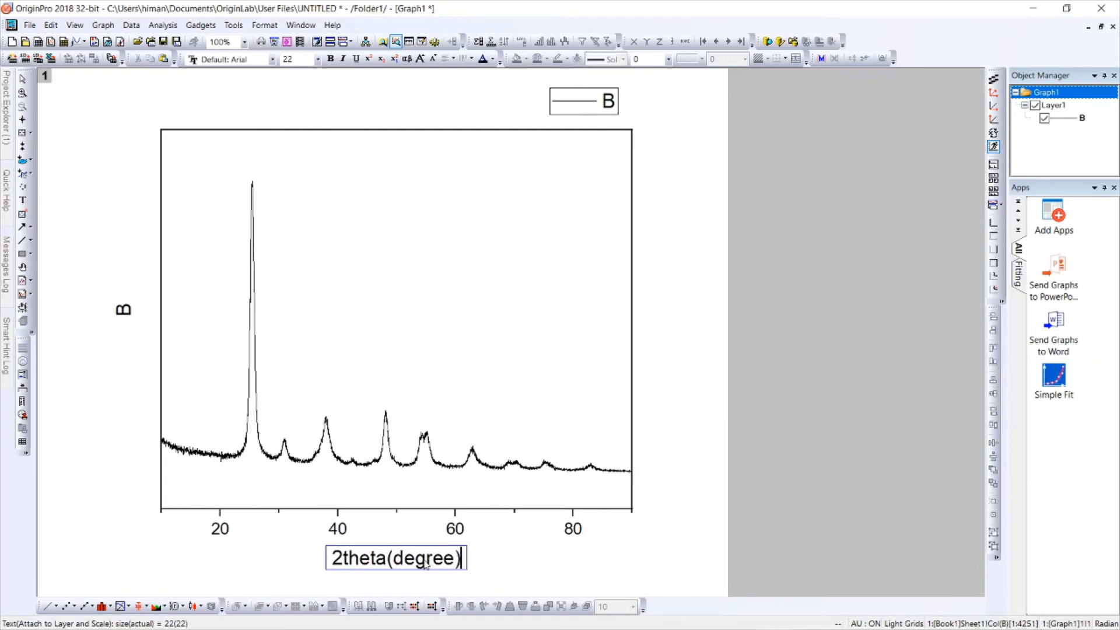
Replace the Y-axis title with the text "Intensity(a.u)"
left_click(125, 310)
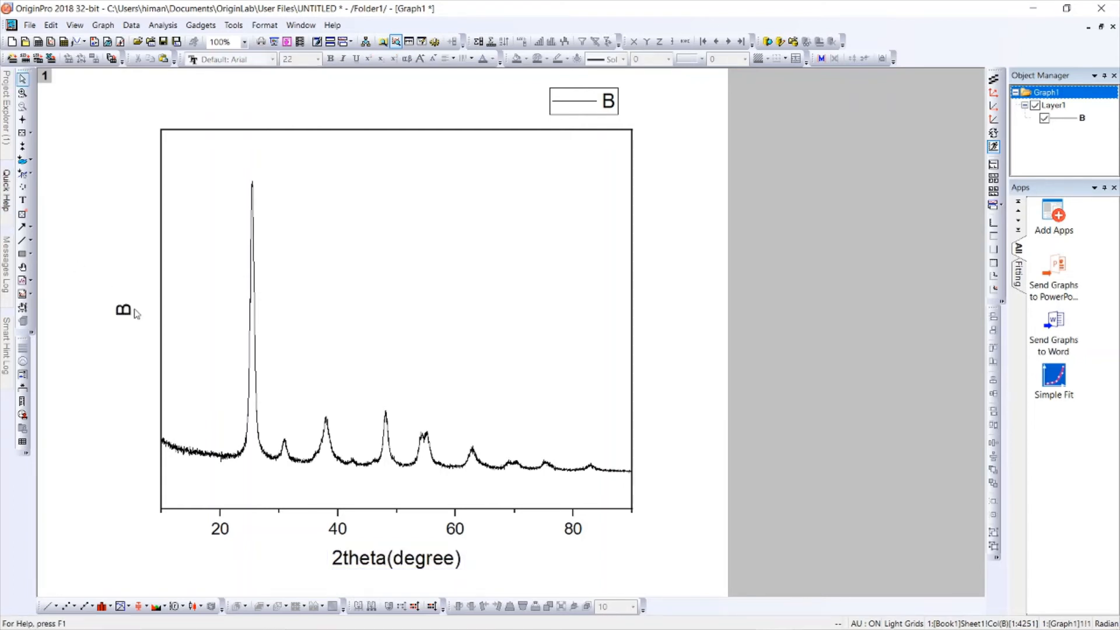
left_click(127, 315)
left_click(128, 315)
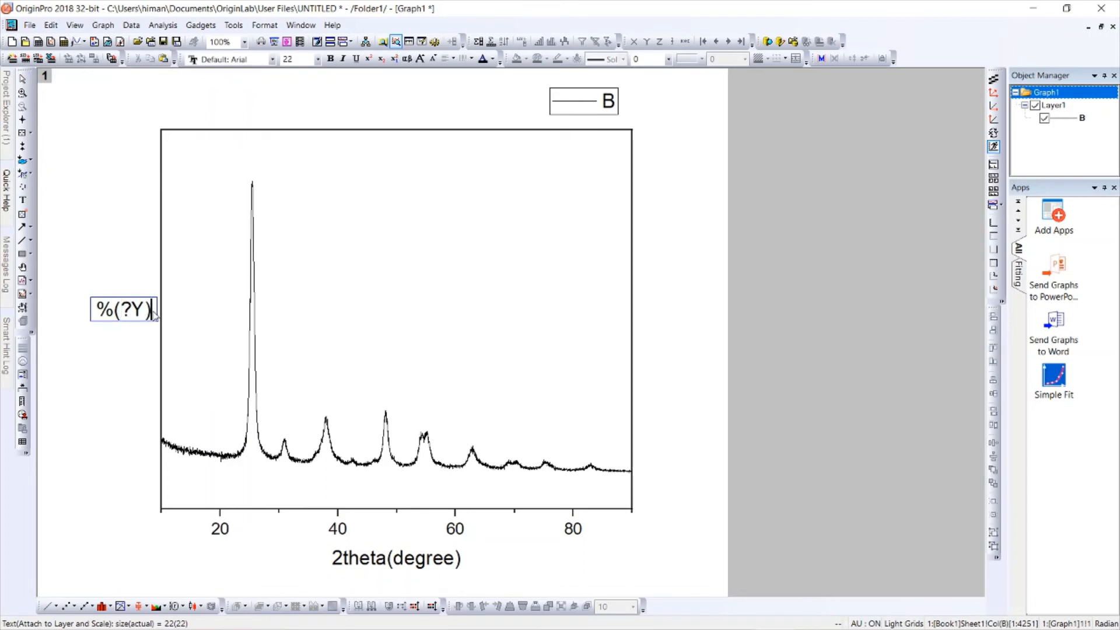
key("BackSpace")
key("BackSpace")
key("BackSpace")
key("BackSpace")
key("BackSpace")
type("Intensi")
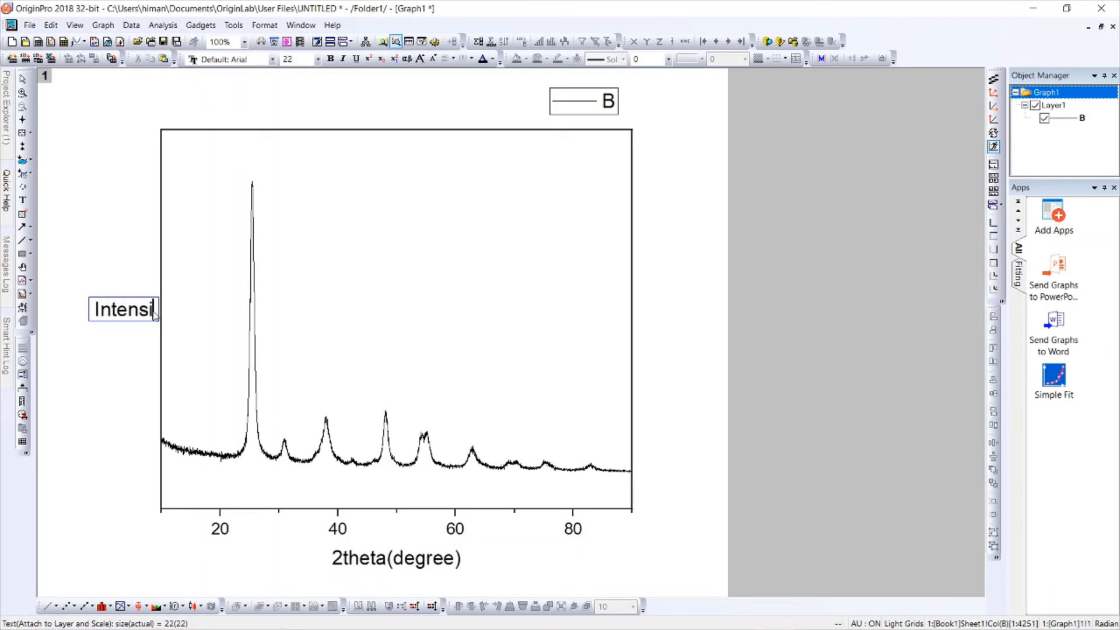
type("ty")
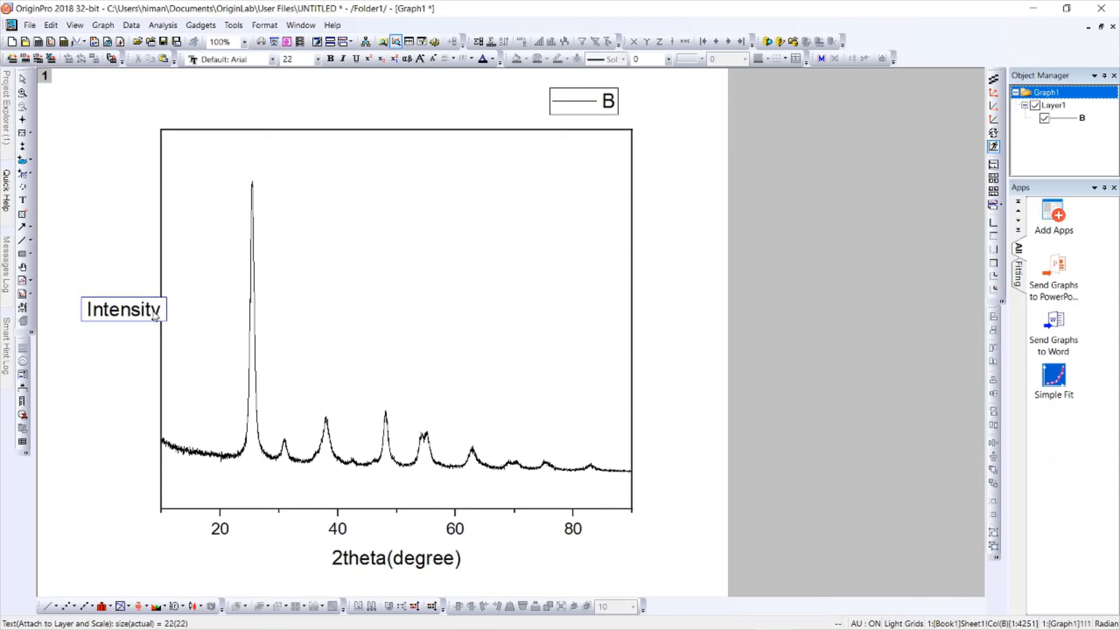
type("(a")
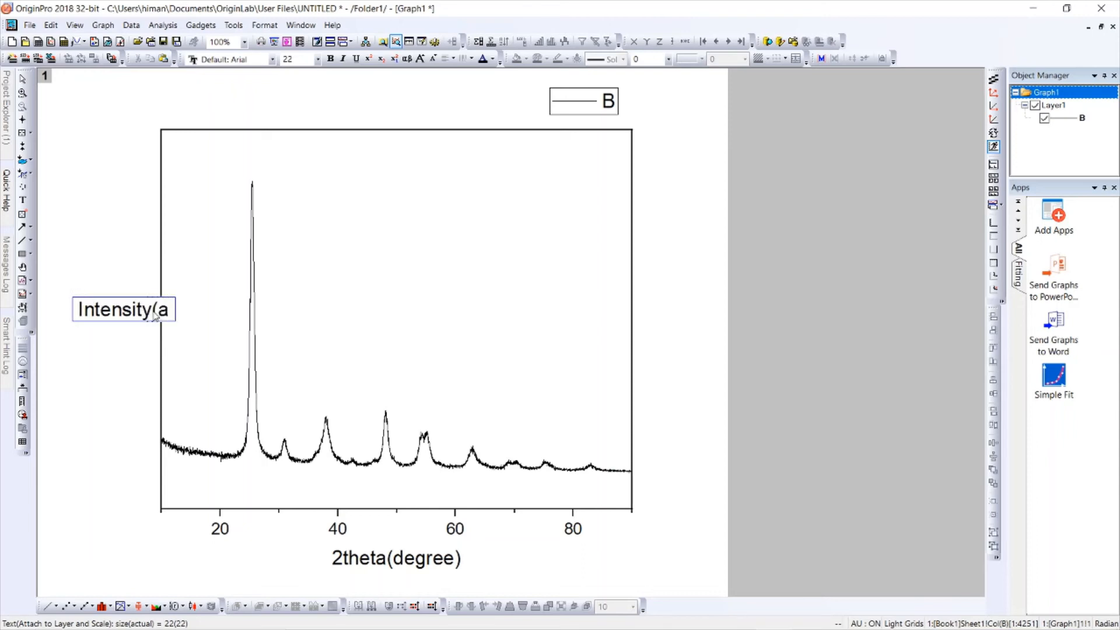
type(".u)")
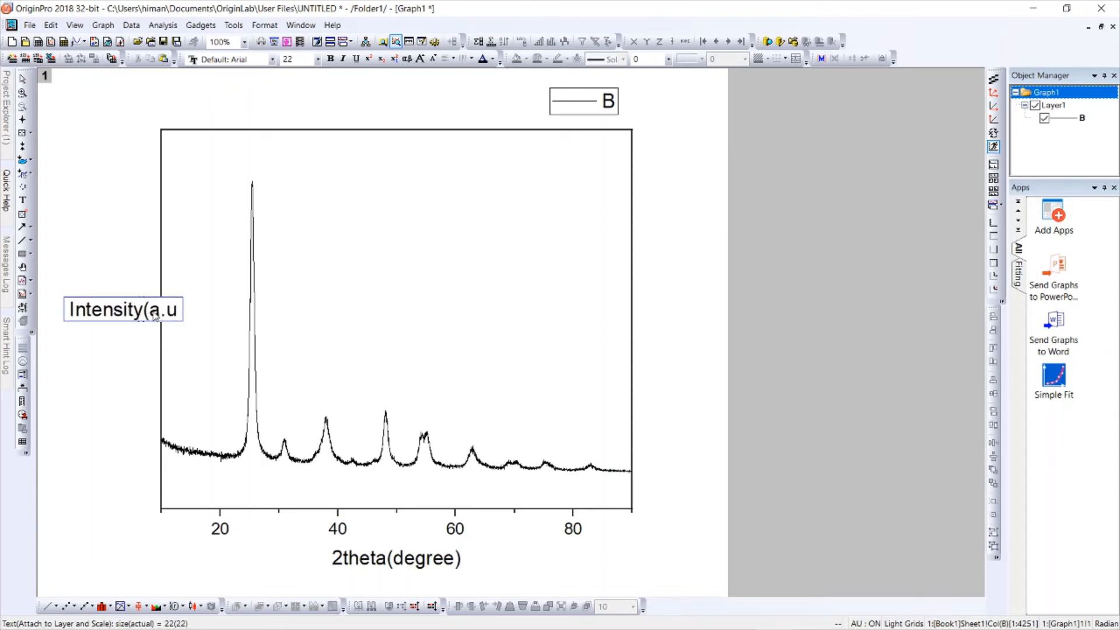
left_click(120, 278)
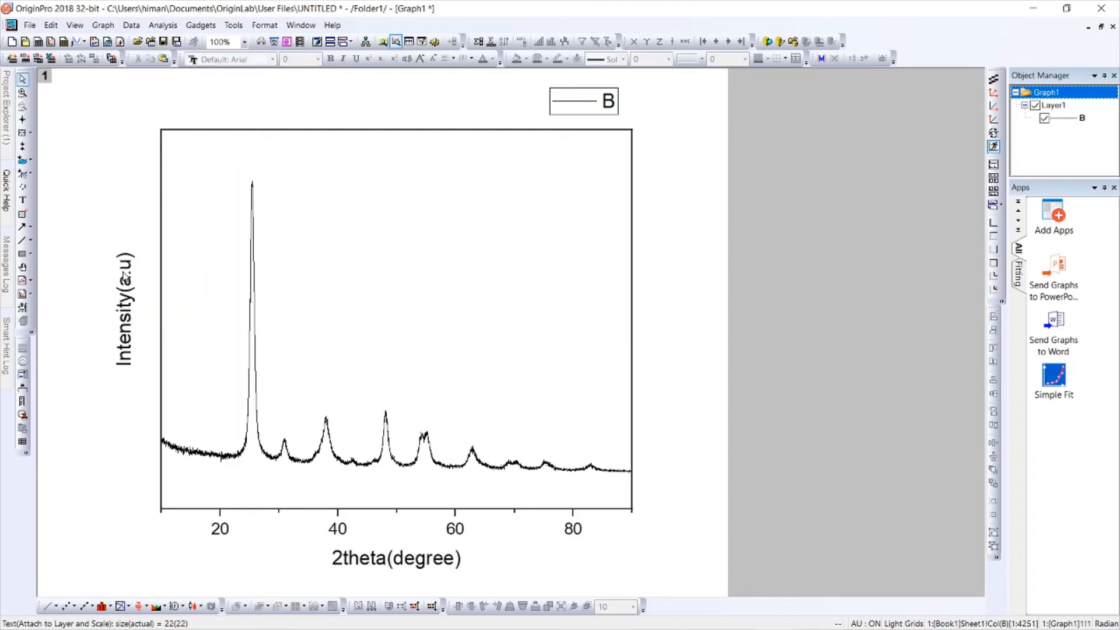
Nudge the Y-axis title slightly downward and a little closer to the left axis
left_click(127, 336)
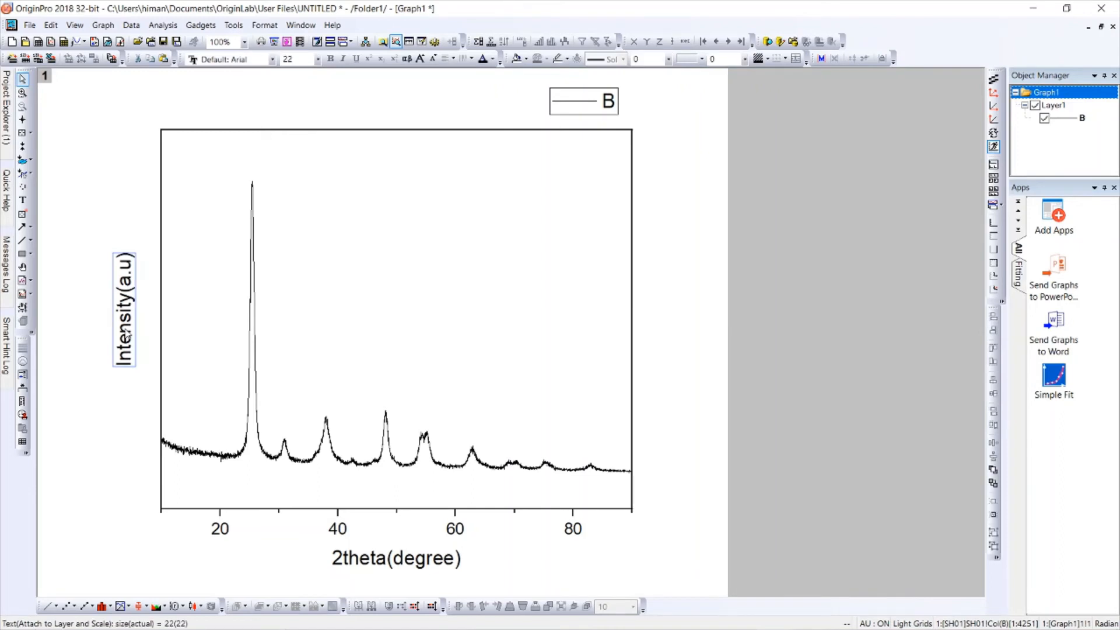
key("Down")
key("Down")
key("Down")
key("Down")
key("Down")
key("Down")
key("Down")
key("Down")
key("Down")
key("Down")
key("Down")
key("Down")
key("Down")
key("Down")
key("Down")
key("Down")
key("Down")
key("Down")
key("Down")
key("Down")
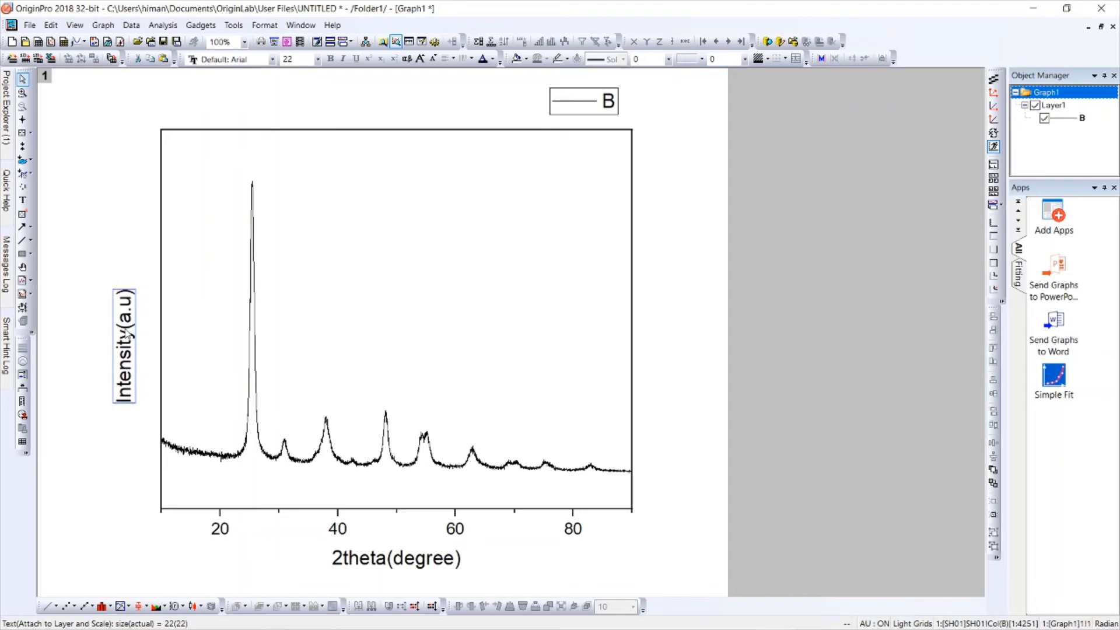
key("Up")
key("Up")
key("Up")
key("Up")
key("Up")
key("Up")
key("Up")
key("Up")
key("Up")
key("Up")
key("Up")
key("Up")
key("Up")
key("Up")
key("Up")
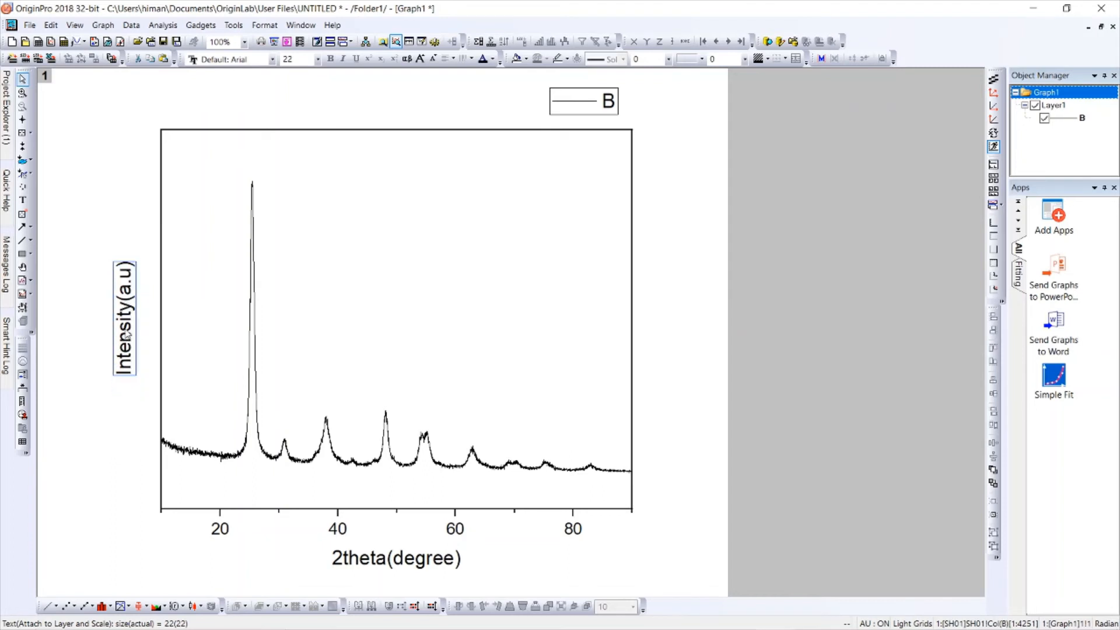
key("Right")
key("Right")
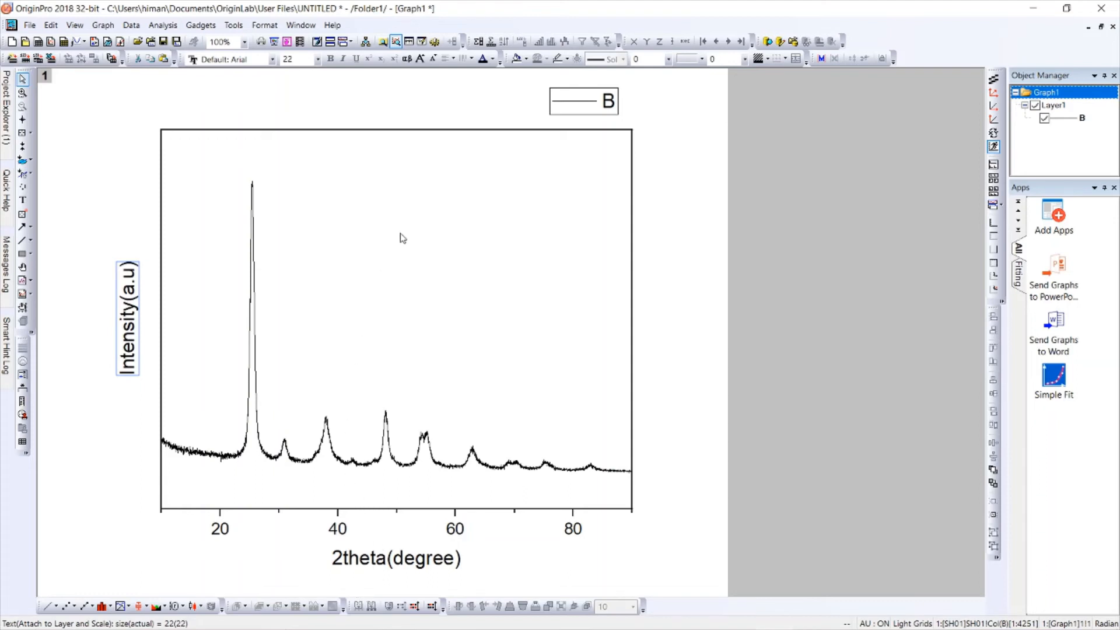
left_click(414, 563)
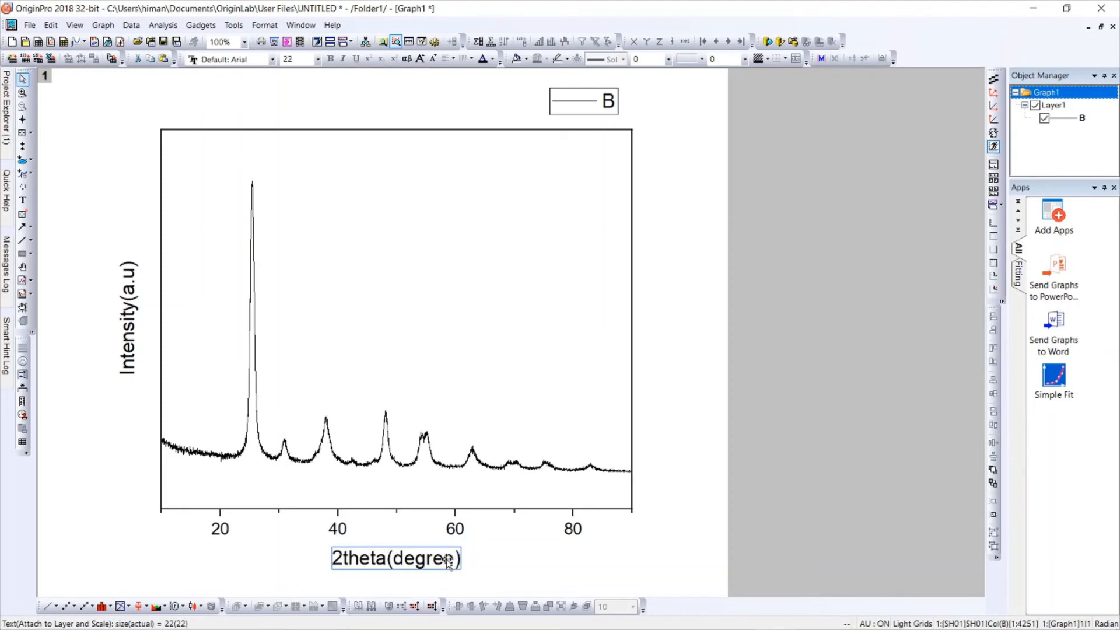
double_click(446, 560)
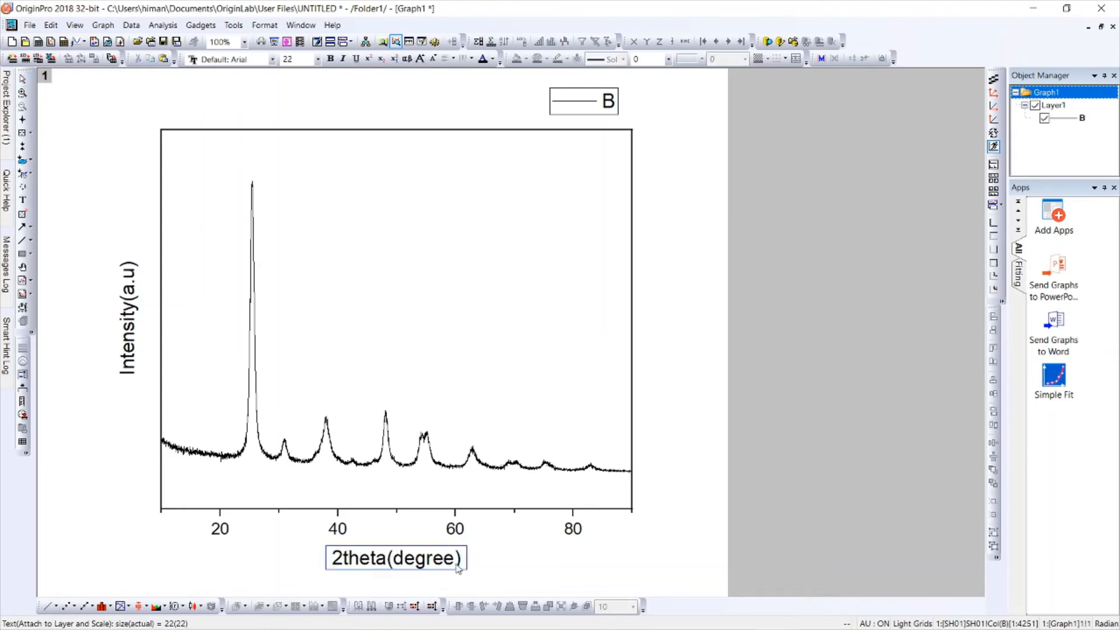
left_click_drag(461, 563, 332, 561)
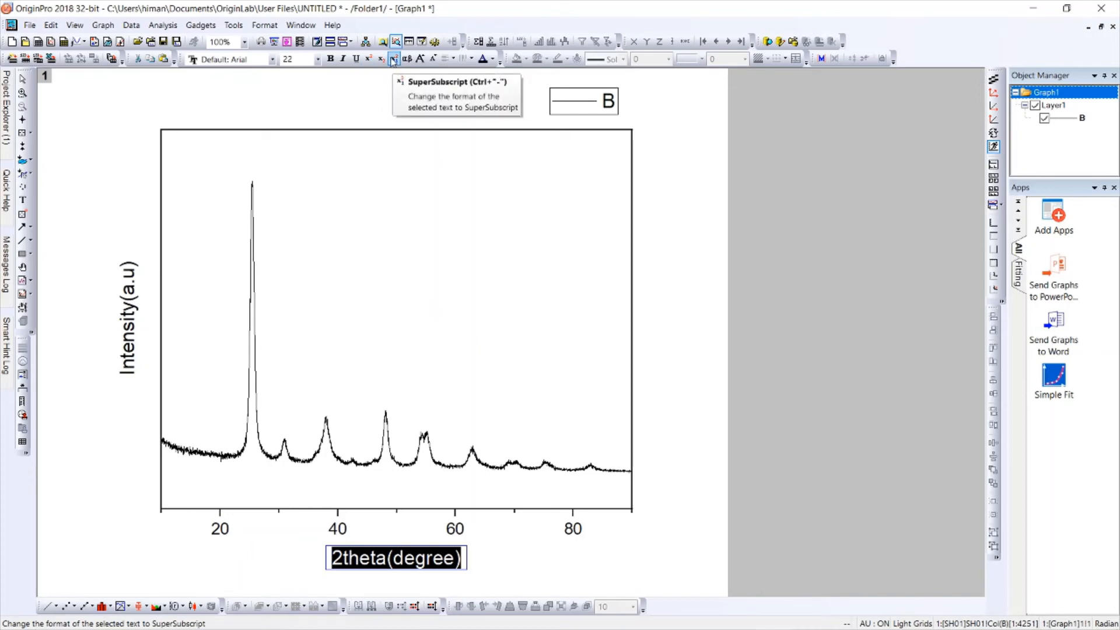
left_click(327, 190)
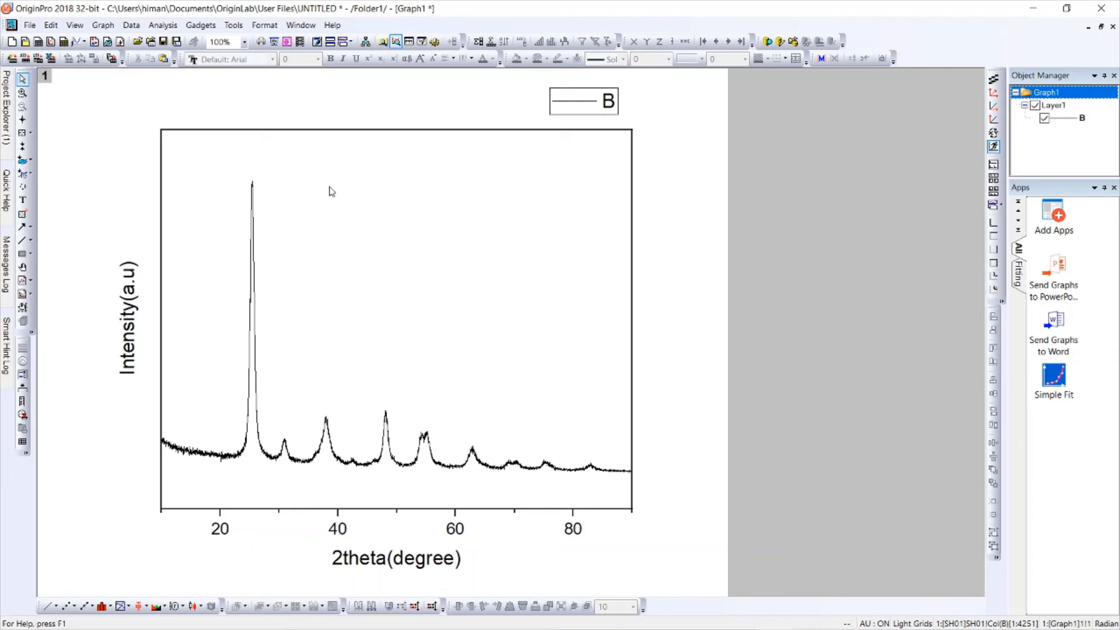
Add a "ZSM-5" text label above the curve's right end and delete it again
right_click(329, 187)
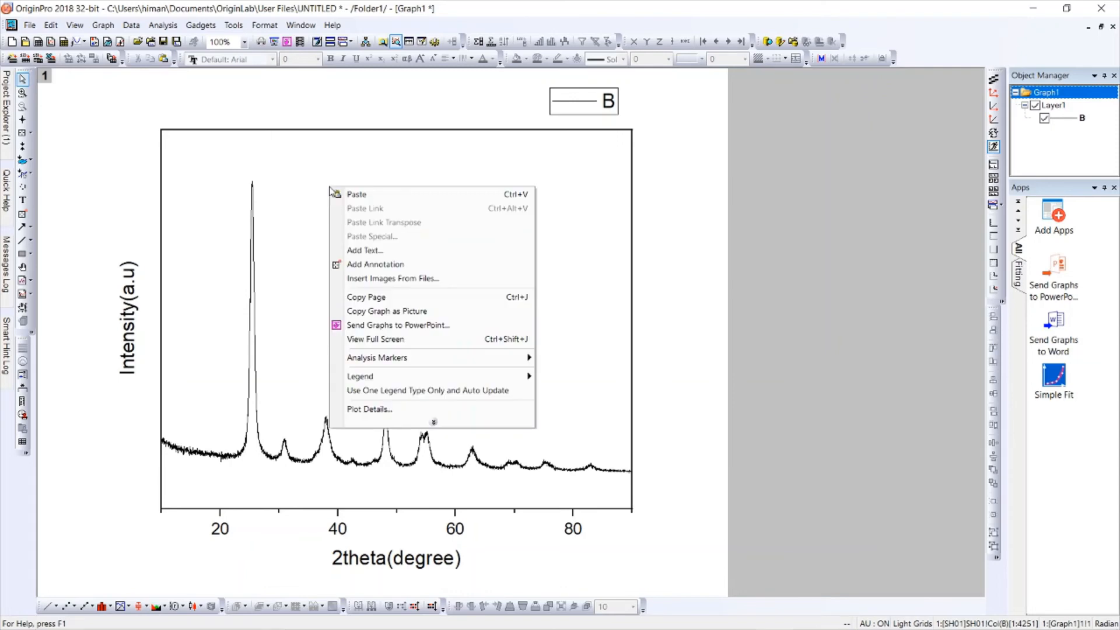
left_click(356, 252)
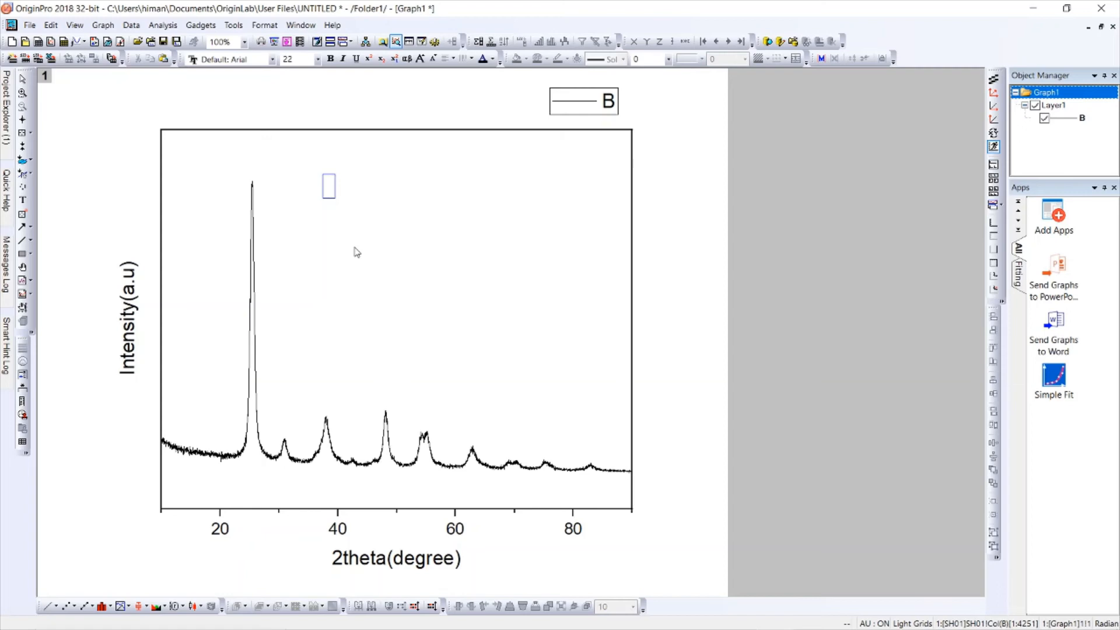
type("ZSM-5")
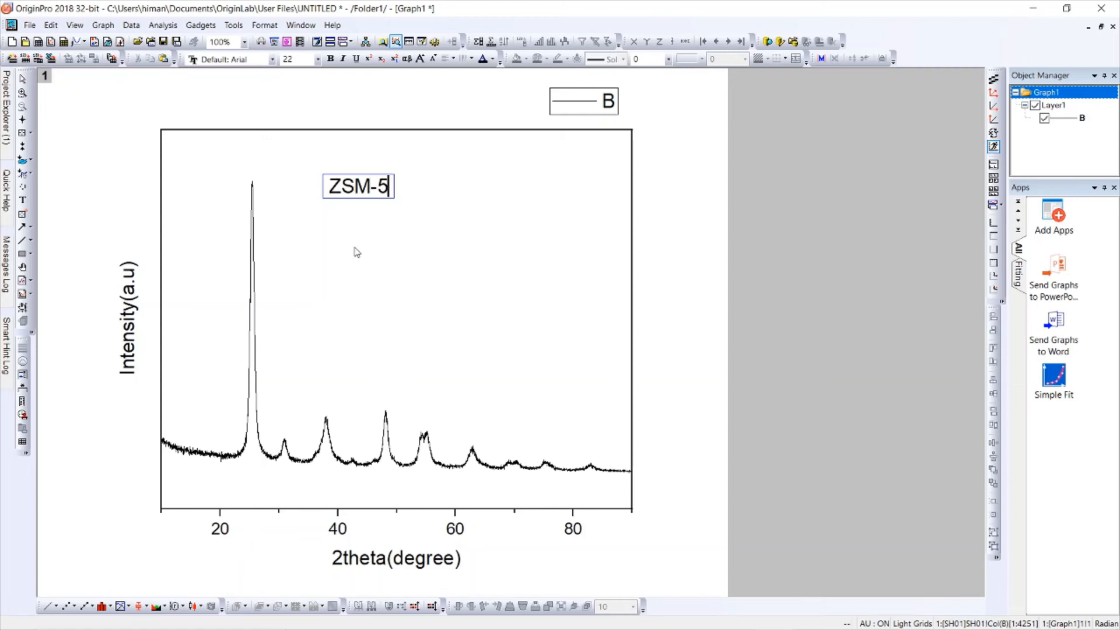
left_click(358, 252)
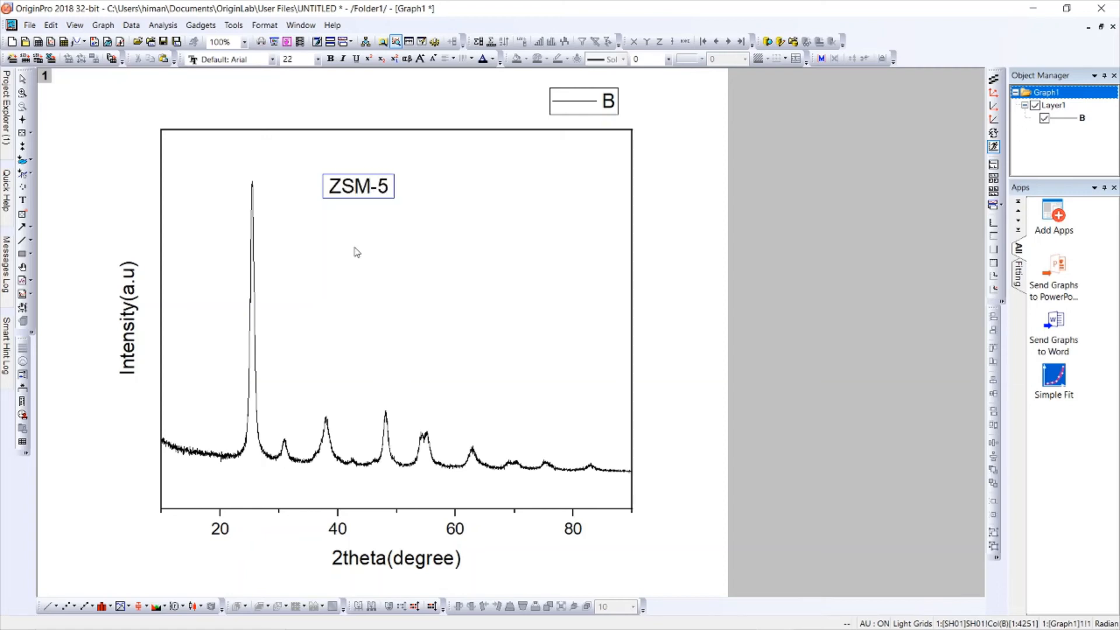
left_click(363, 188)
left_click_drag(362, 188, 591, 438)
left_click(445, 324)
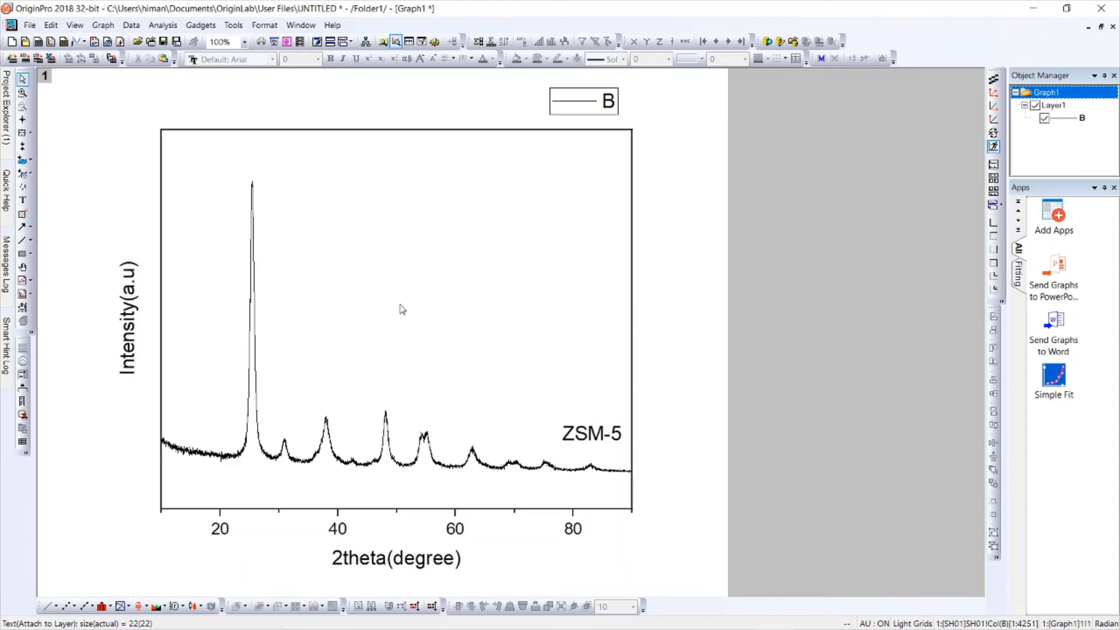
left_click(580, 435)
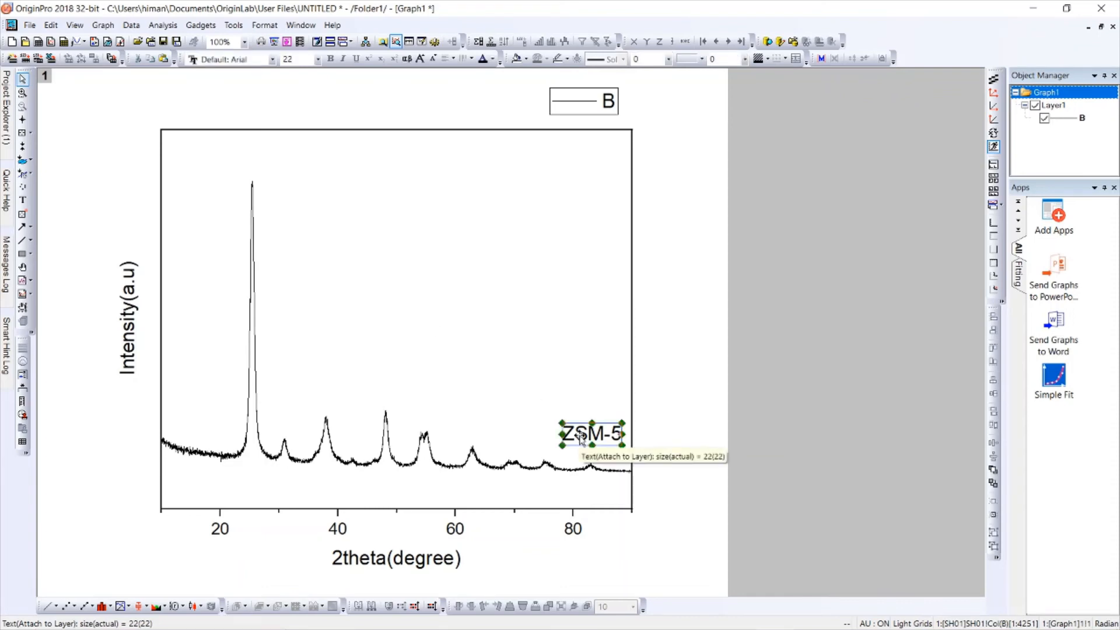
key("Delete")
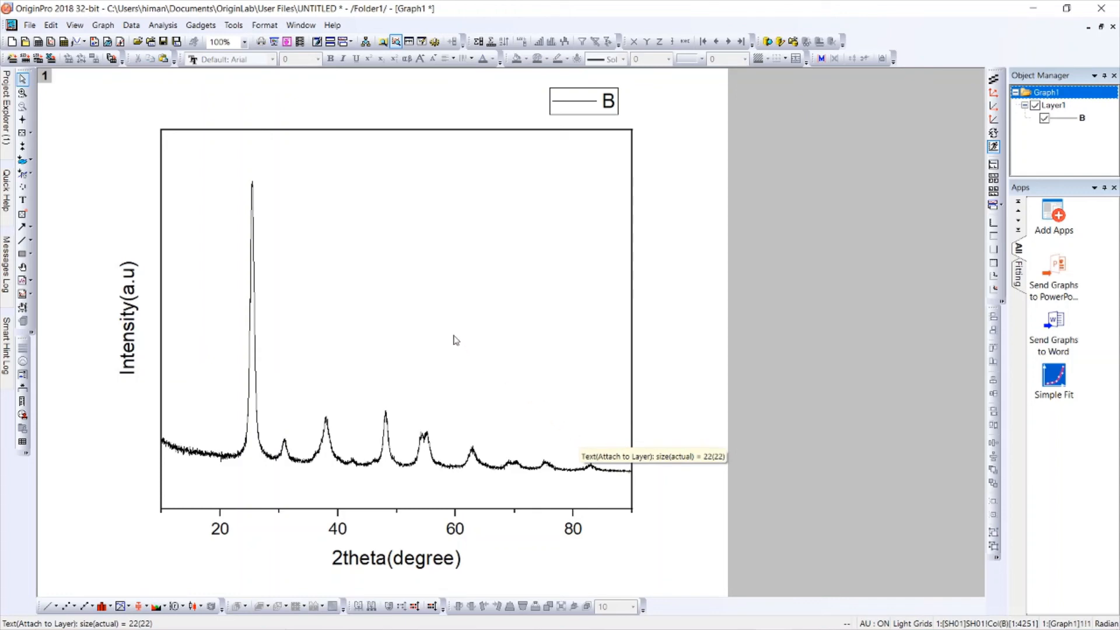
Insert a "ZSM-5" label with the Text tool and place it just above the curve's right end
left_click(23, 201)
left_click(412, 269)
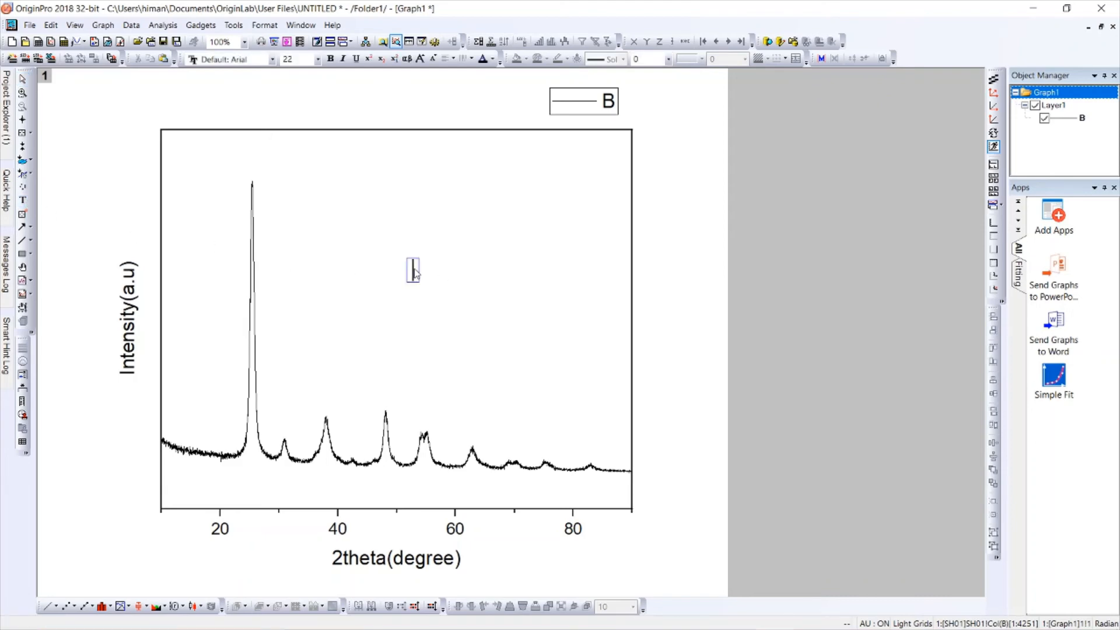
type("ZSM-")
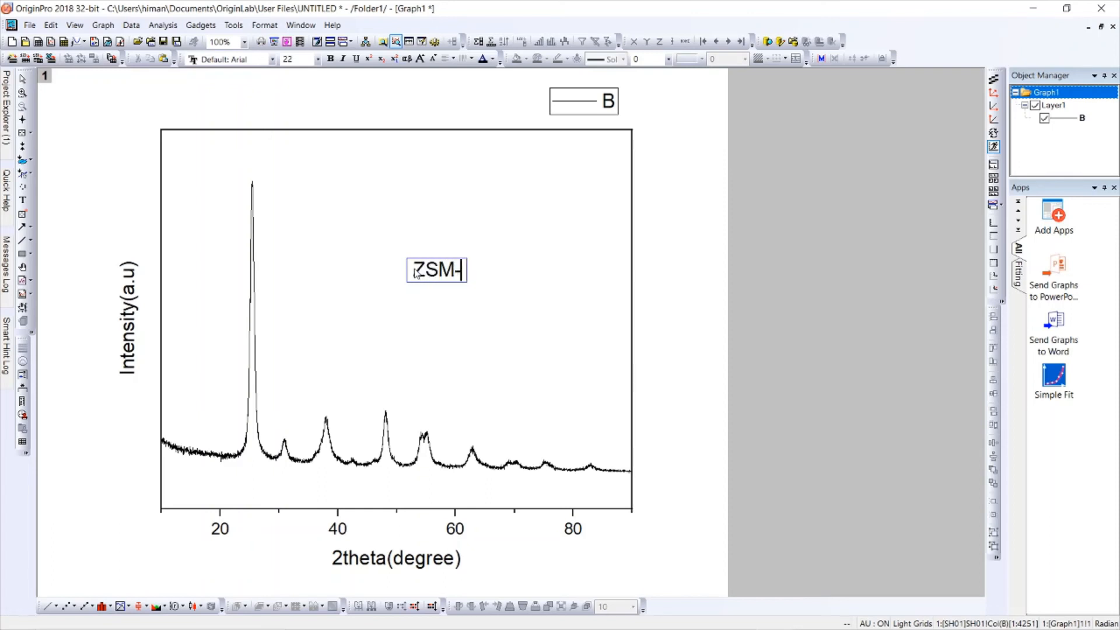
type("5")
left_click(444, 308)
left_click(442, 278)
left_click_drag(442, 271, 586, 434)
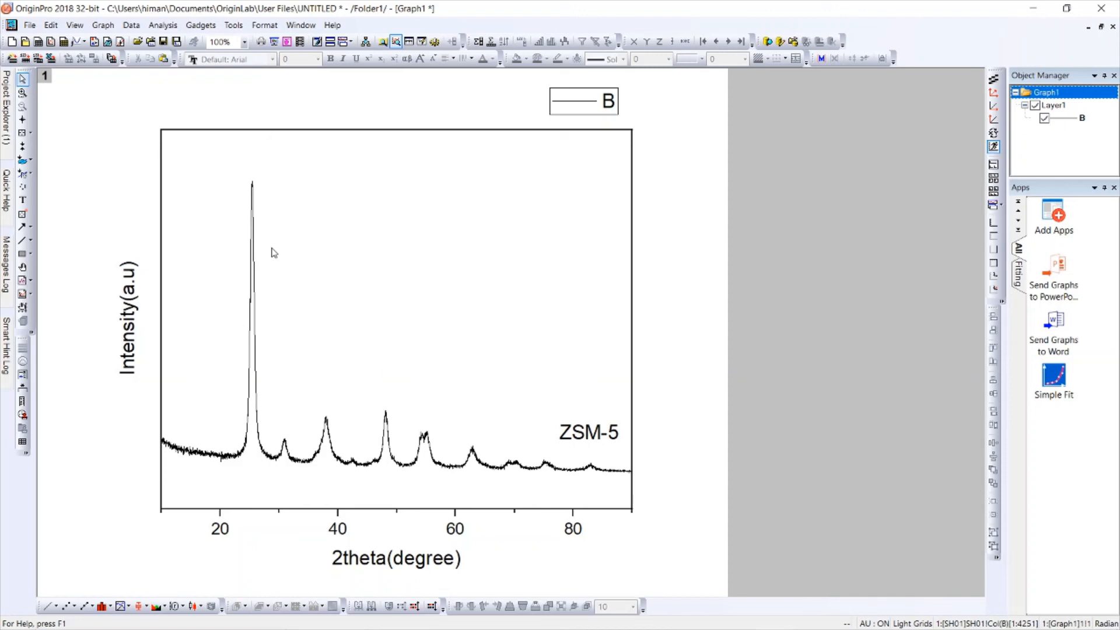
Save the project to the Desktop as UNTITLED.opju
left_click(164, 43)
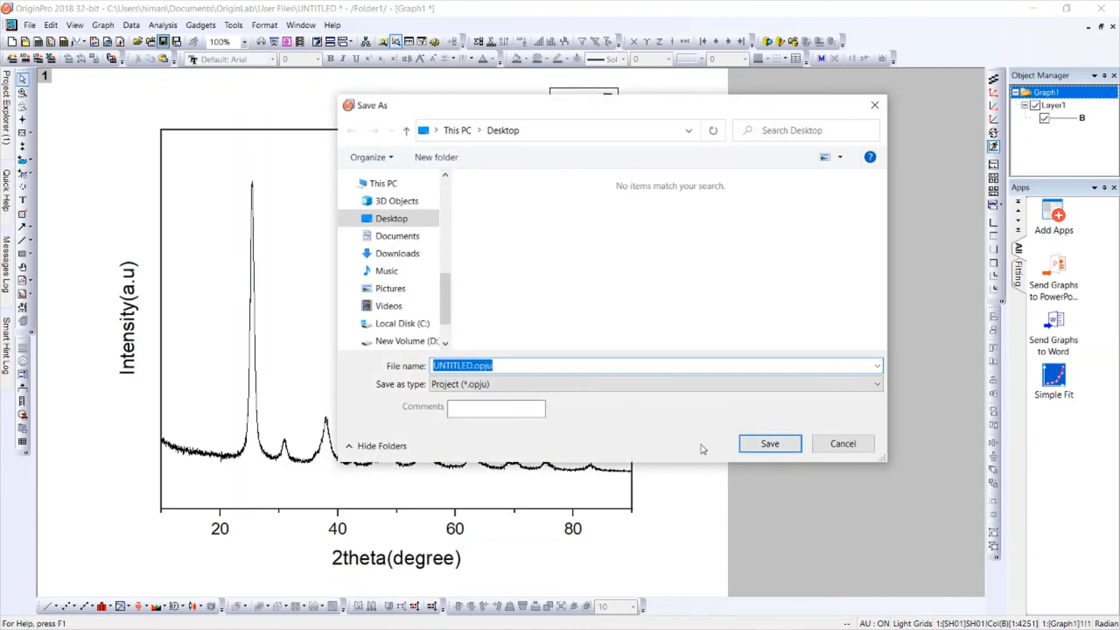
left_click(403, 225)
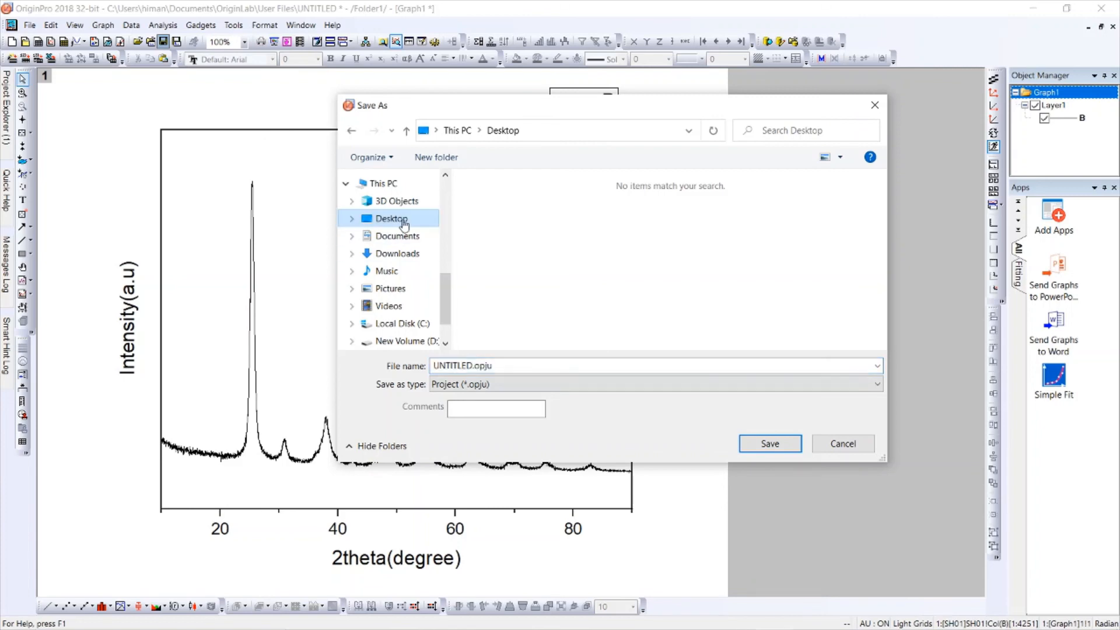
left_click(773, 444)
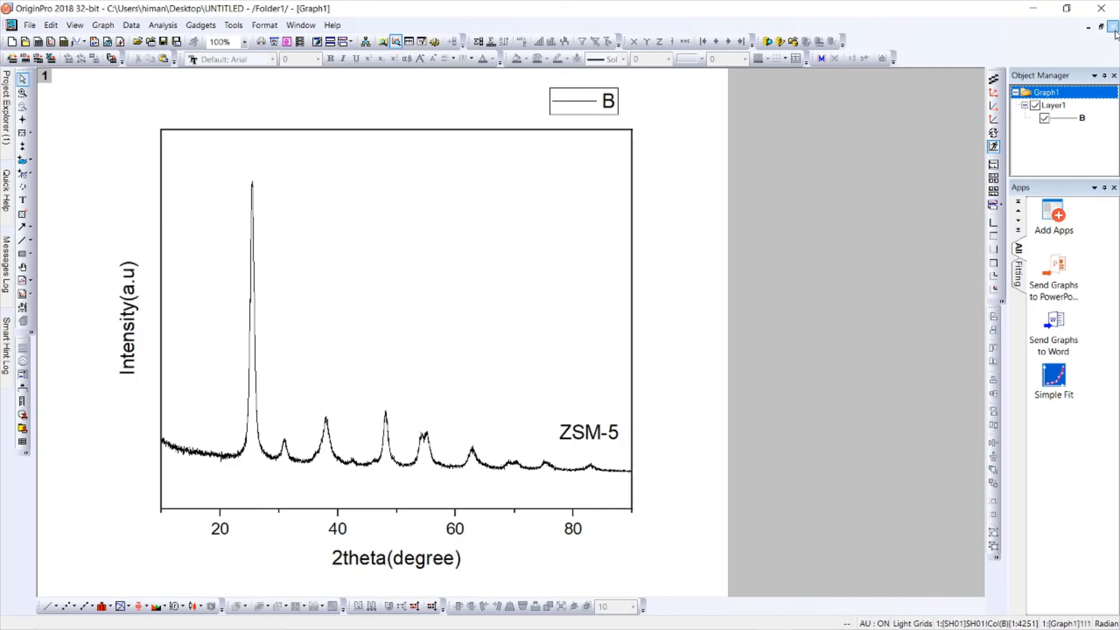
Close the Graph1 window by deleting the graph, and deselect the worksheet columns
left_click(1113, 29)
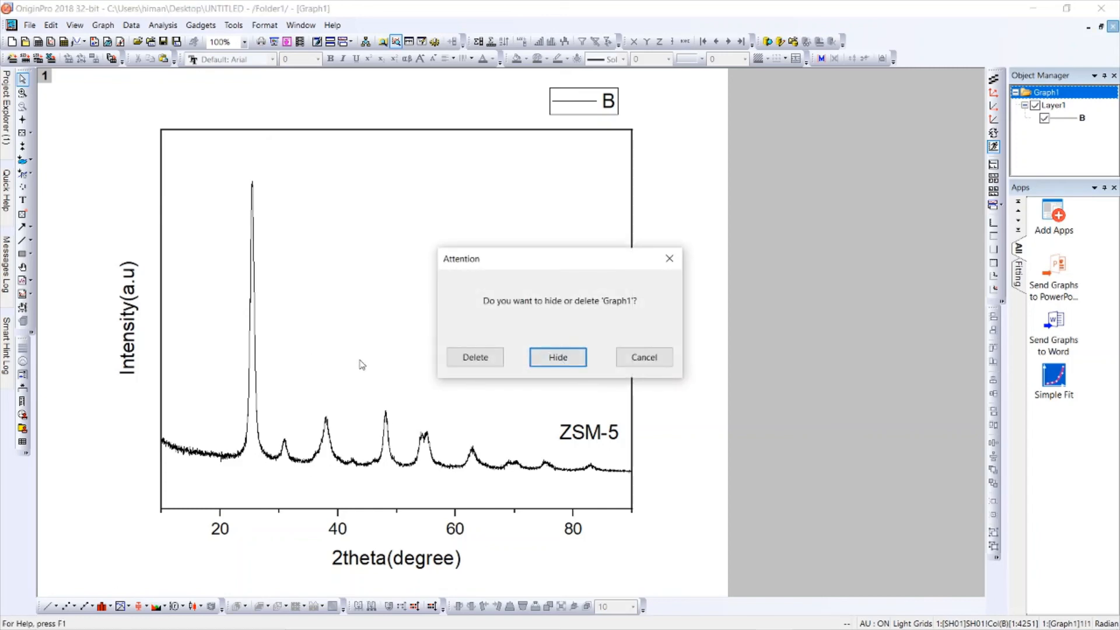
left_click(474, 358)
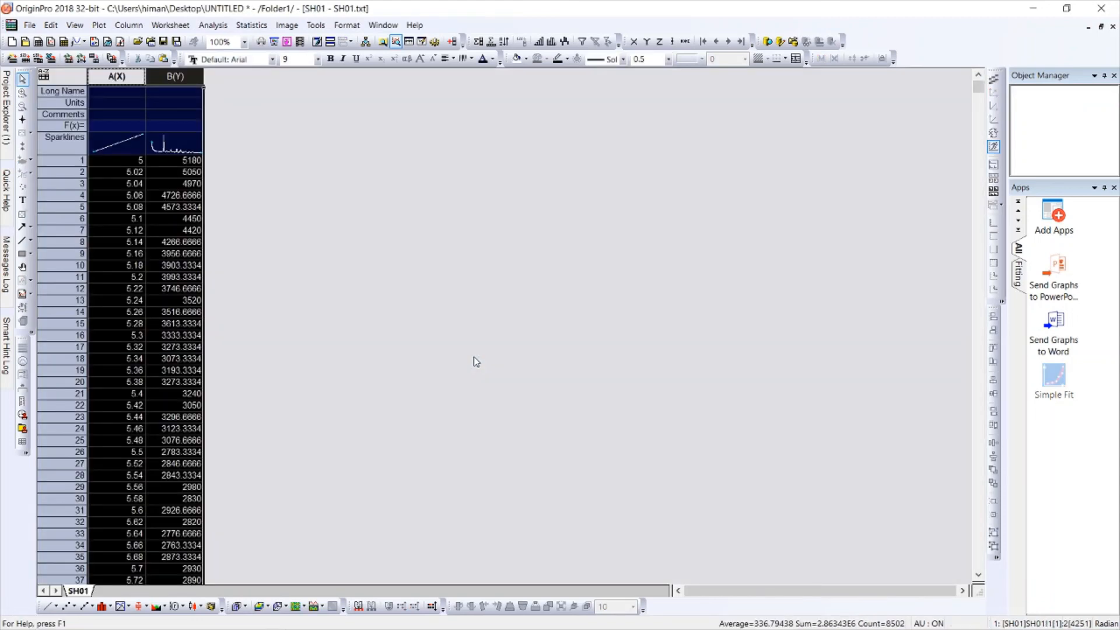
left_click(313, 263)
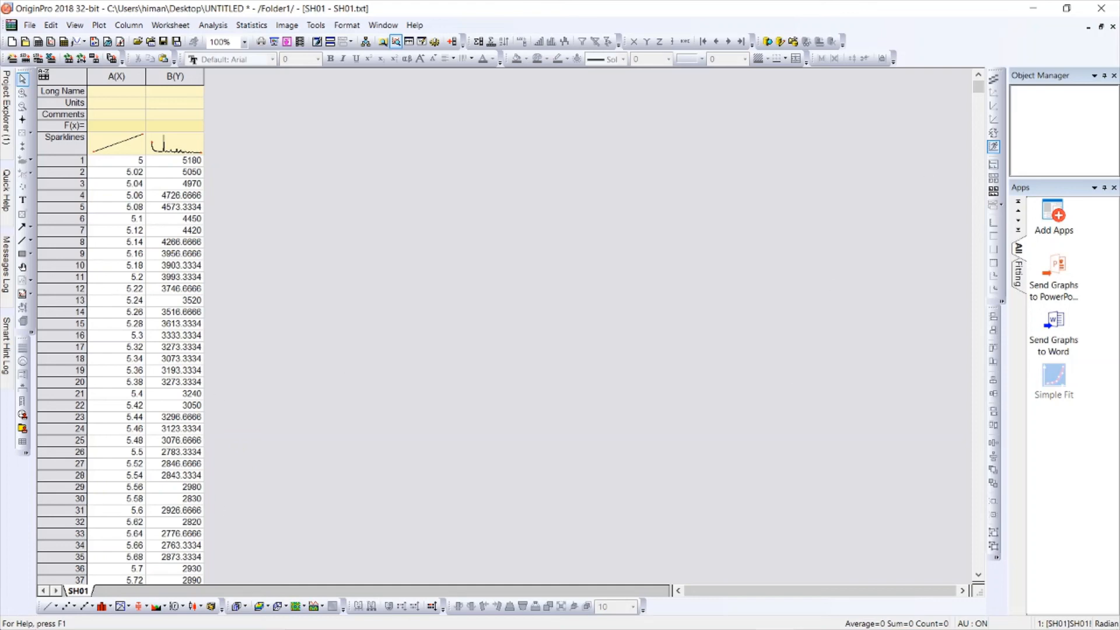
Exit the program and save the changes to the UNTITLED project
mouse_move(1, 594)
left_click(1102, 7)
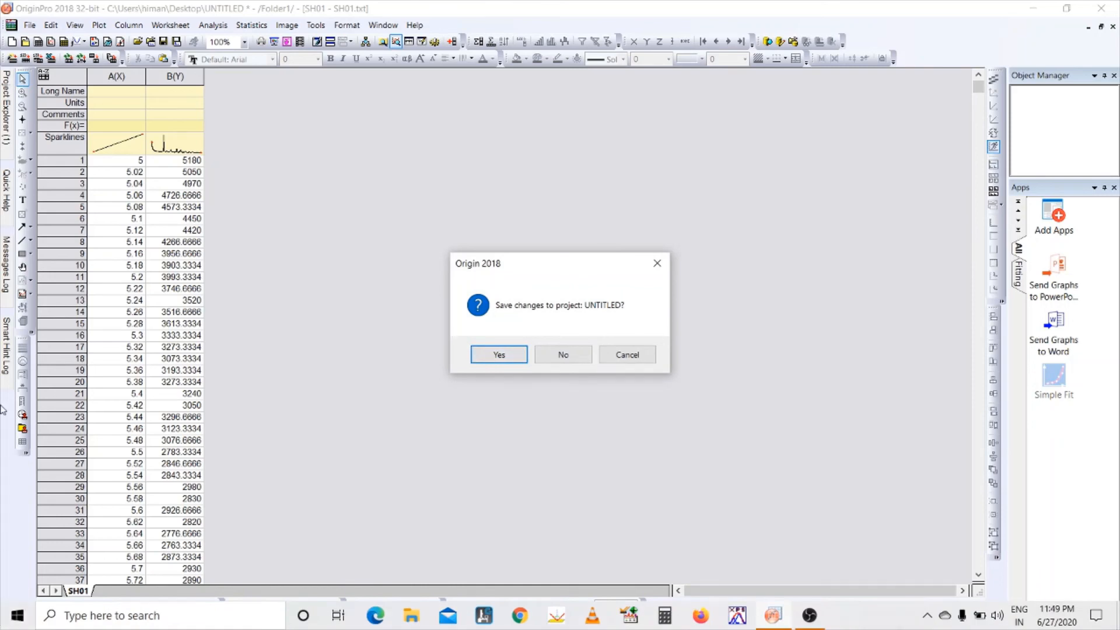
left_click(497, 357)
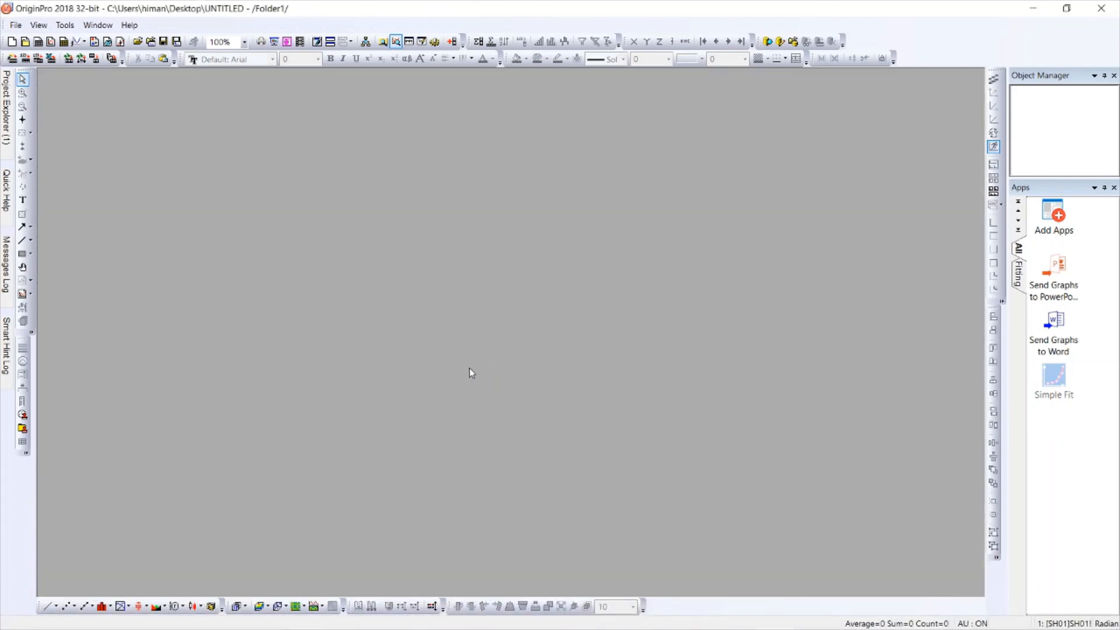